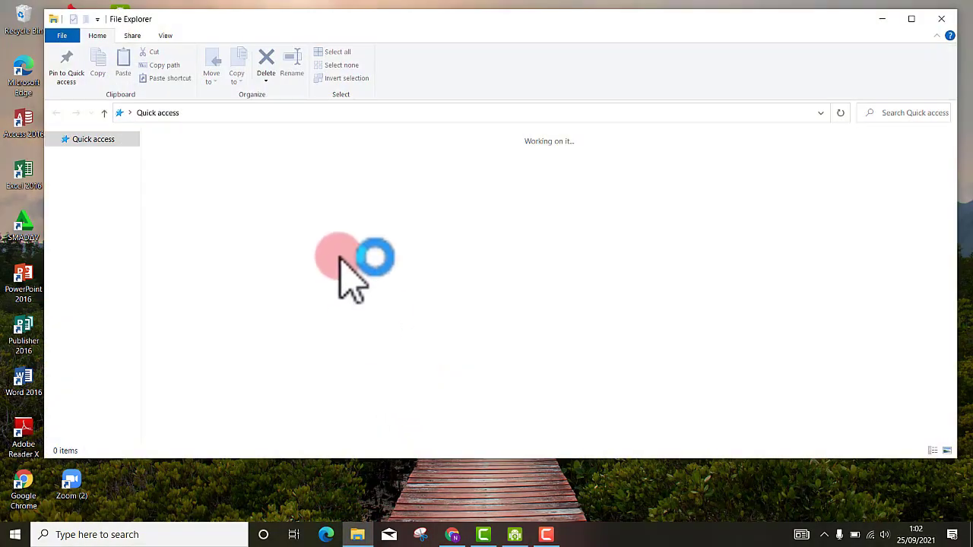
# - Open the KARTU PELAJAR DAN NISN folder on D: and launch APLIKASI KARTU PELAJAR DAN NISN.xlsm
pyautogui.rightClick(345, 351)
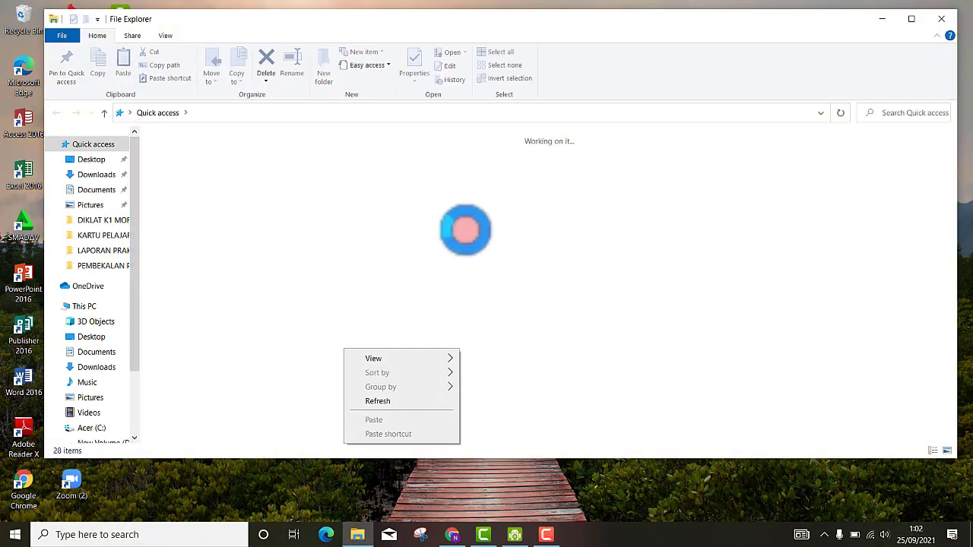
pyautogui.click(396, 405)
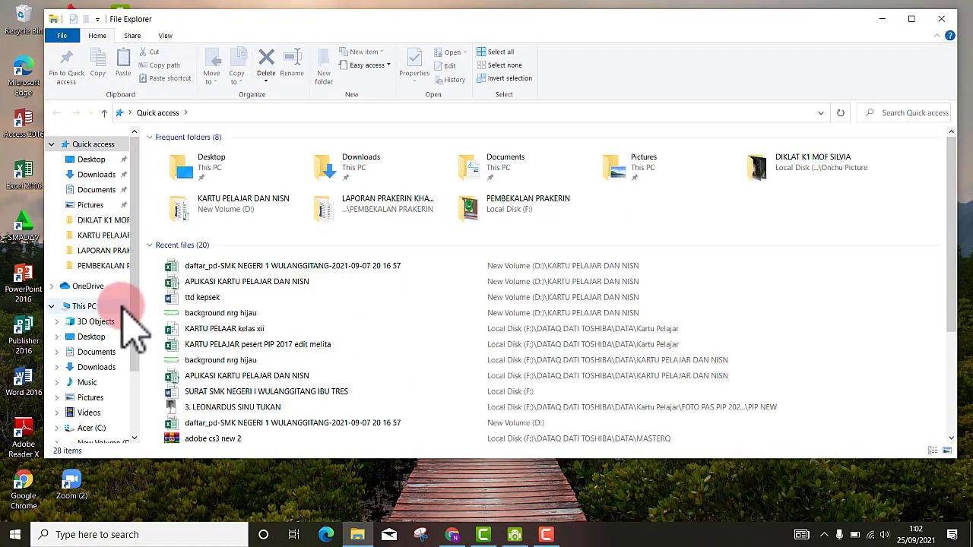
pyautogui.scroll(-2, 121, 374)
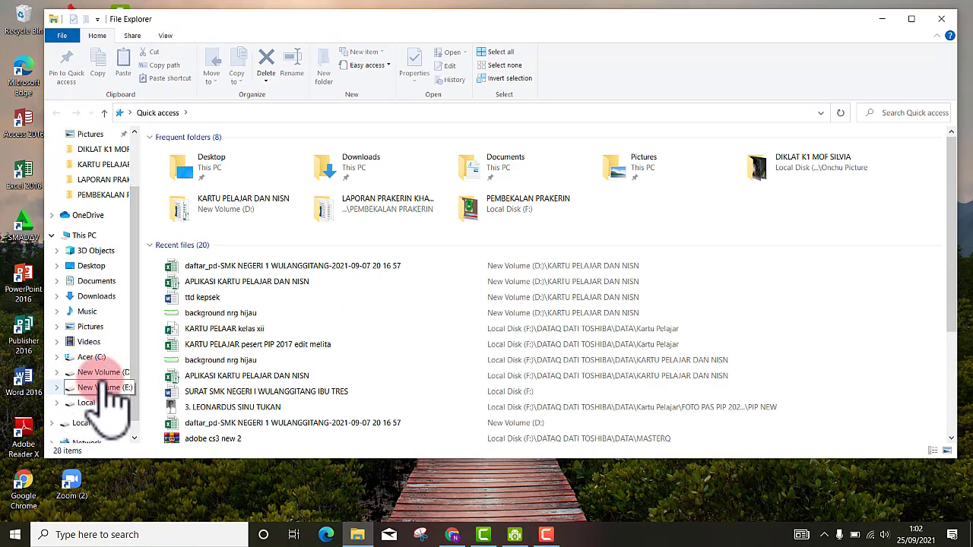
pyautogui.click(97, 372)
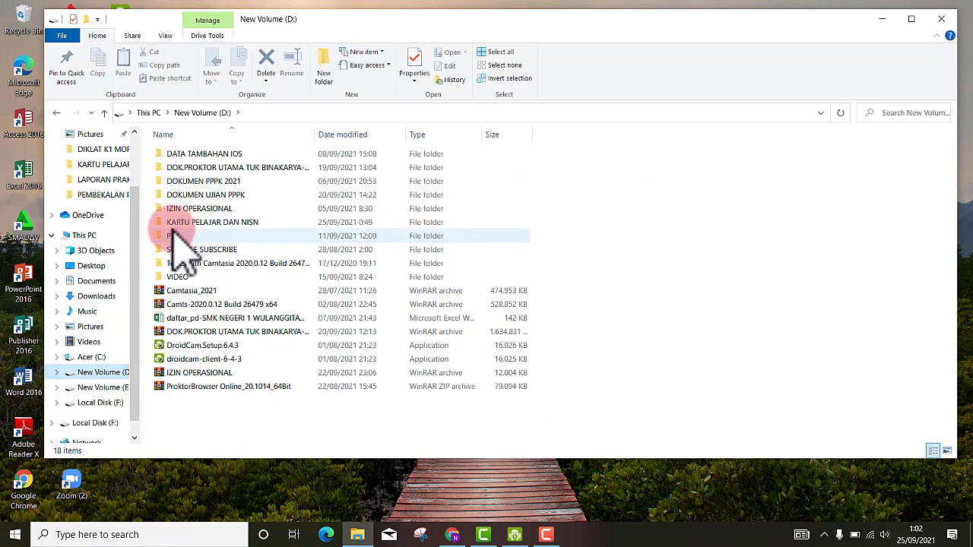
pyautogui.doubleClick(228, 225)
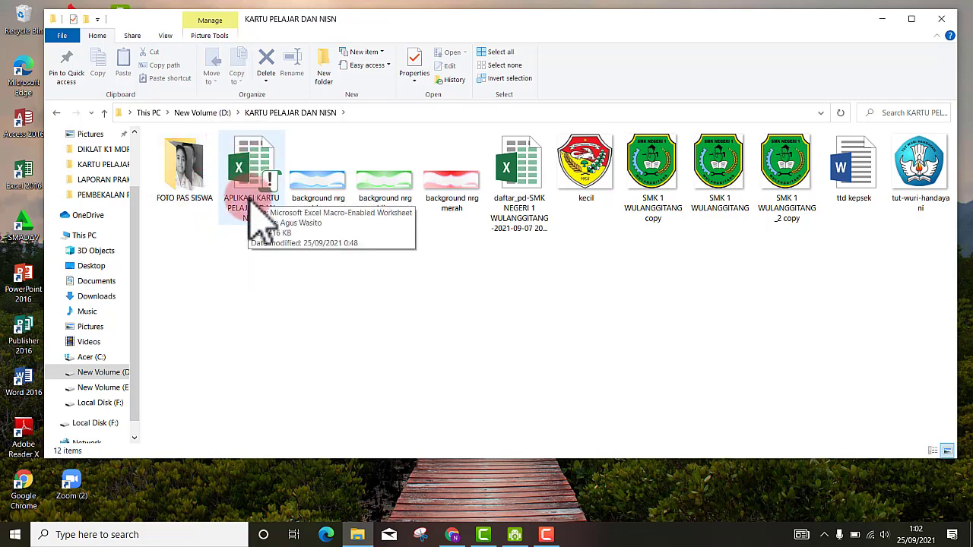
pyautogui.click(253, 182)
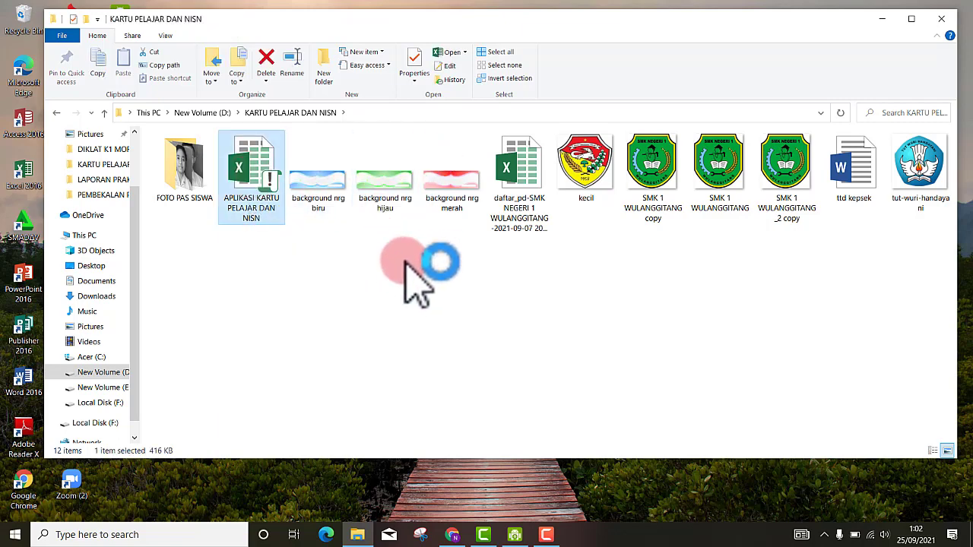
pyautogui.doubleClick(281, 186)
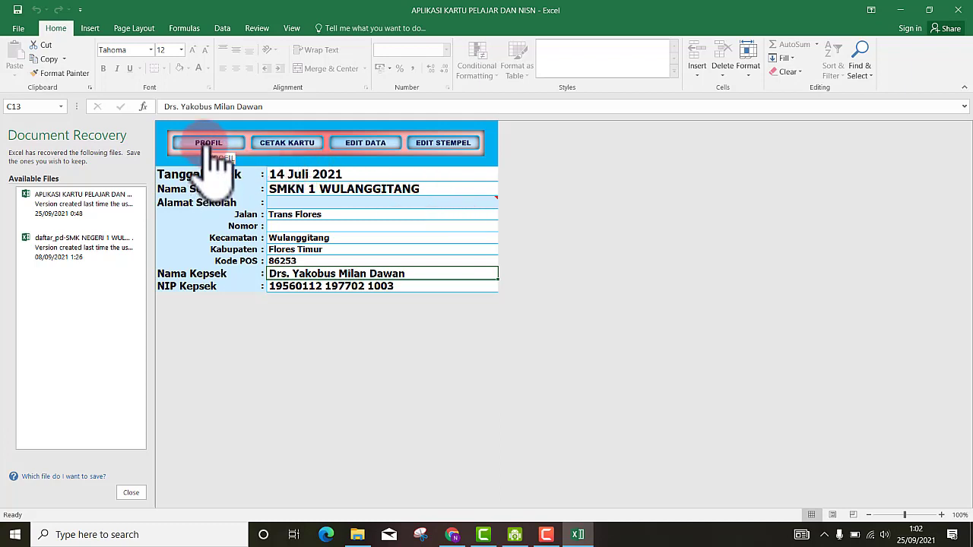
# - Dismiss the Document Recovery pane so the school profile sheet is clear
pyautogui.click(130, 494)
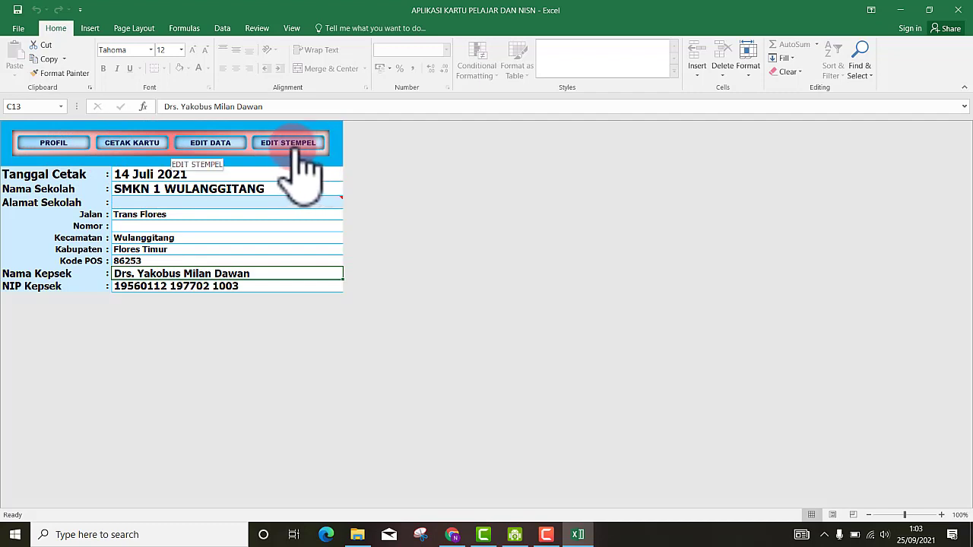
pyautogui.click(54, 146)
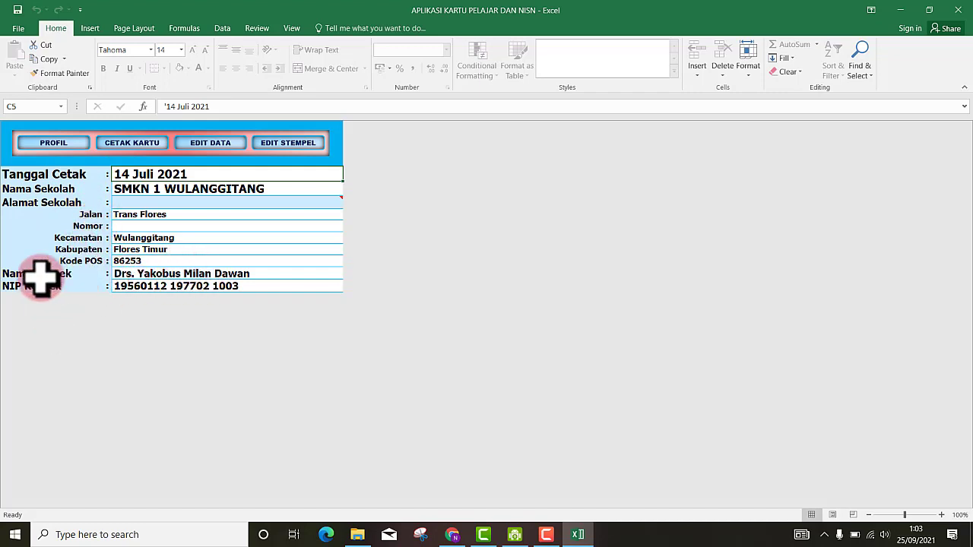
pyautogui.click(180, 188)
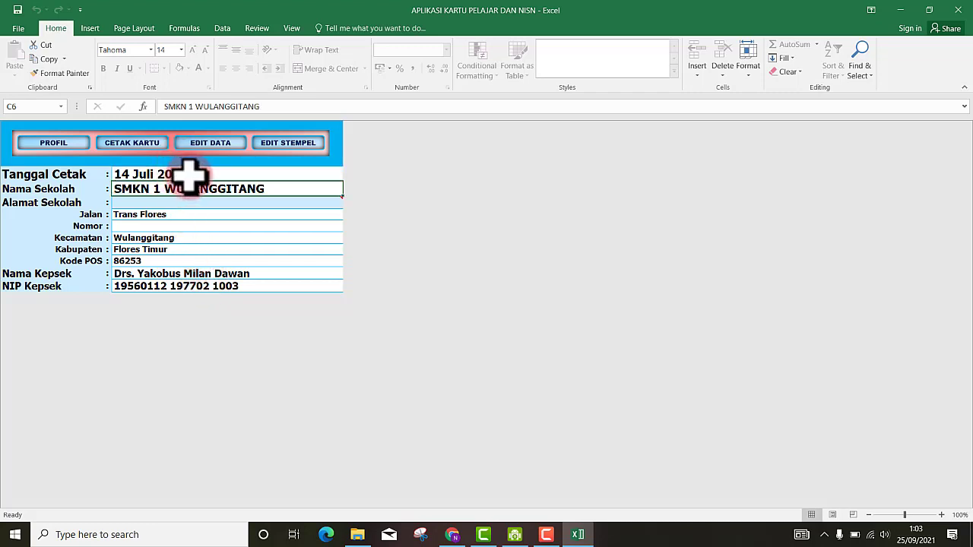
pyautogui.click(189, 177)
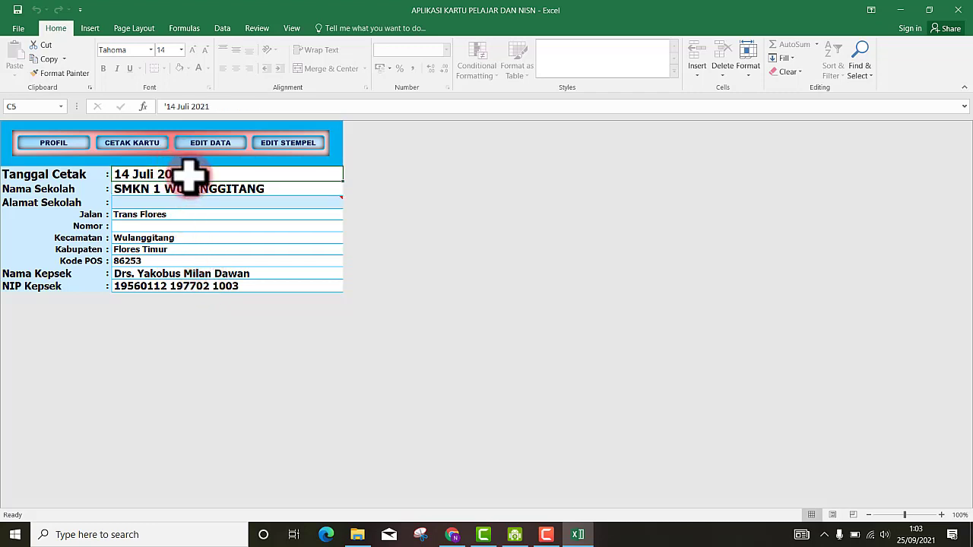
pyautogui.moveTo(196, 167); pyautogui.dragTo(108, 175)
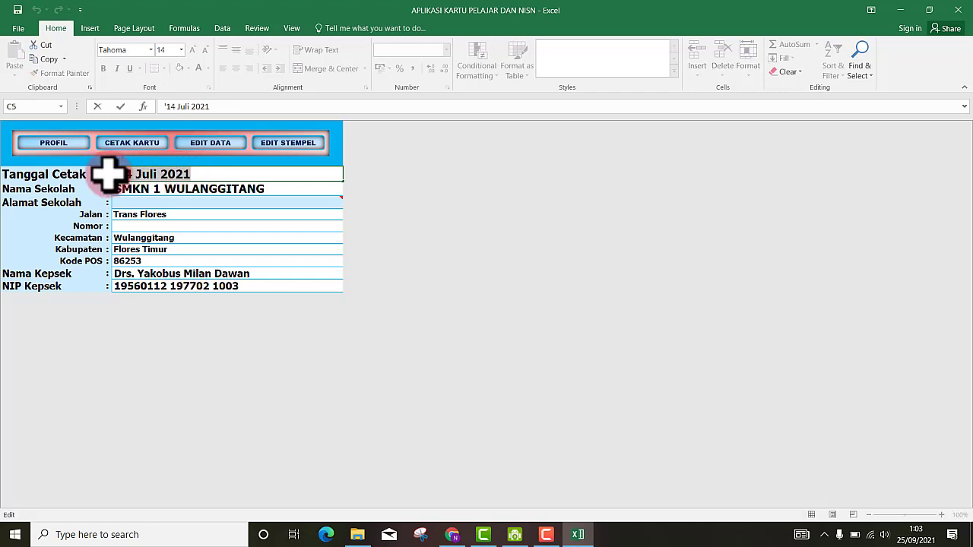
pyautogui.press('BackSpace')
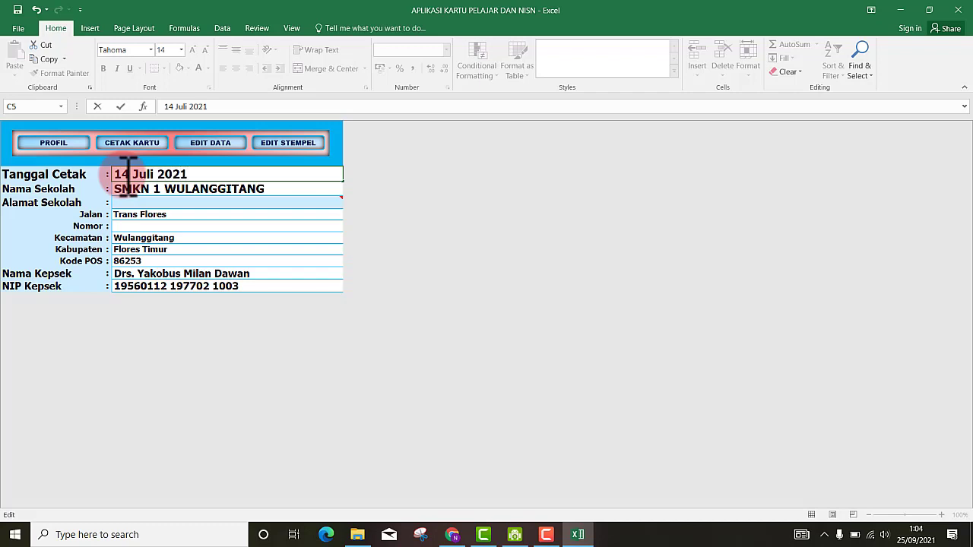
pyautogui.click(224, 190)
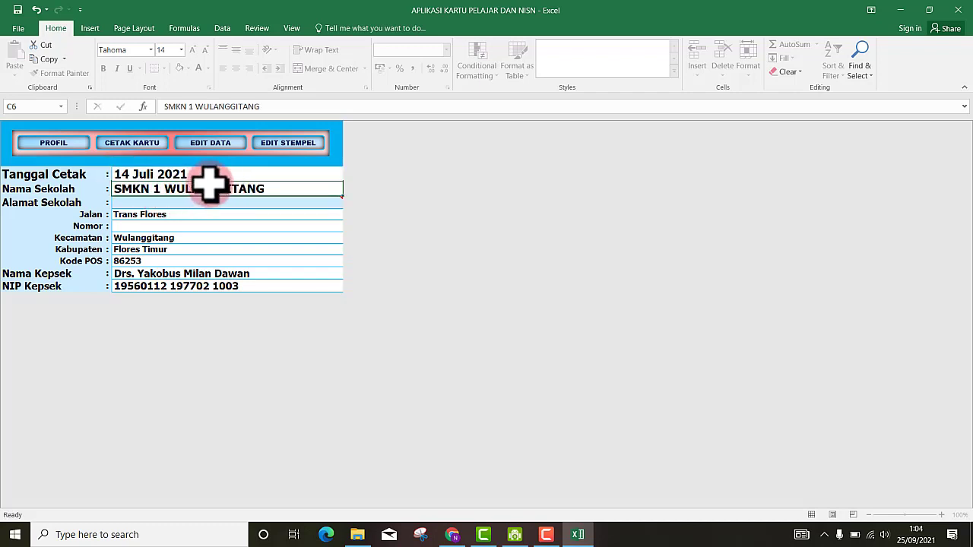
pyautogui.doubleClick(274, 189)
pyautogui.moveTo(279, 191); pyautogui.dragTo(60, 183)
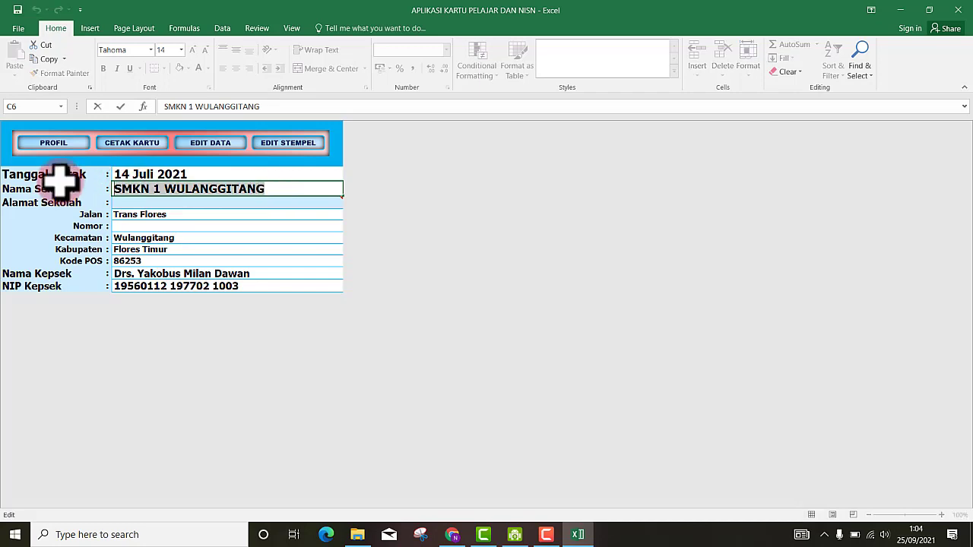
pyautogui.click(218, 214)
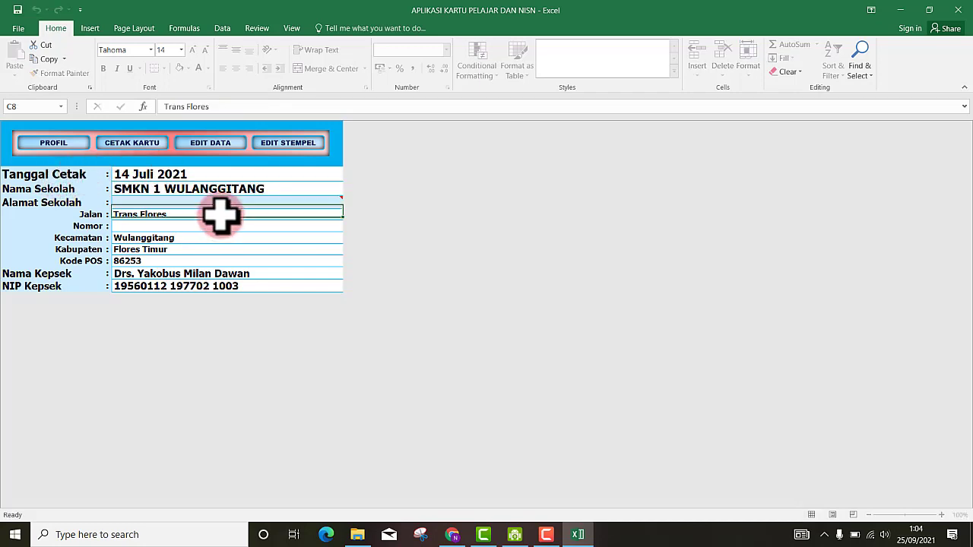
pyautogui.click(134, 190)
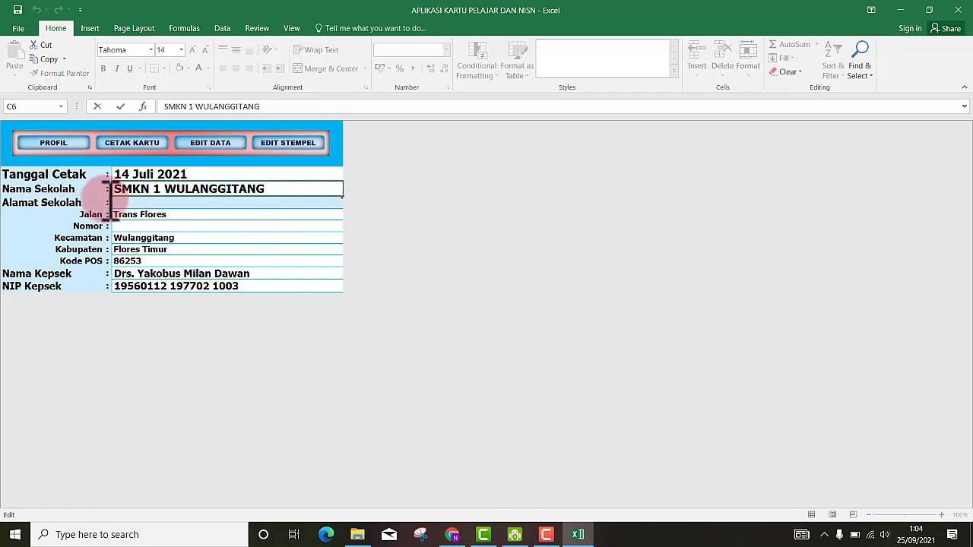
pyautogui.moveTo(215, 200)
pyautogui.doubleClick(279, 189)
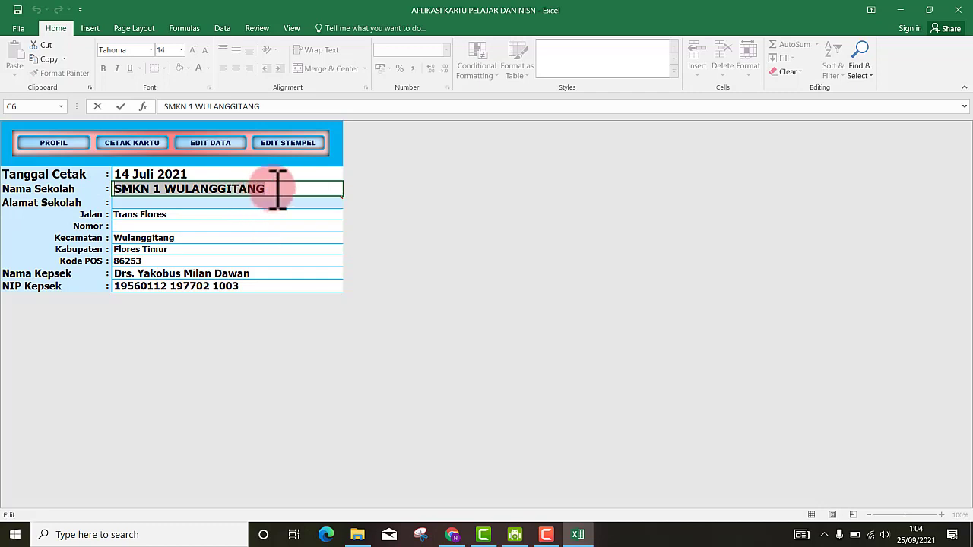
pyautogui.moveTo(128, 216); pyautogui.dragTo(134, 260)
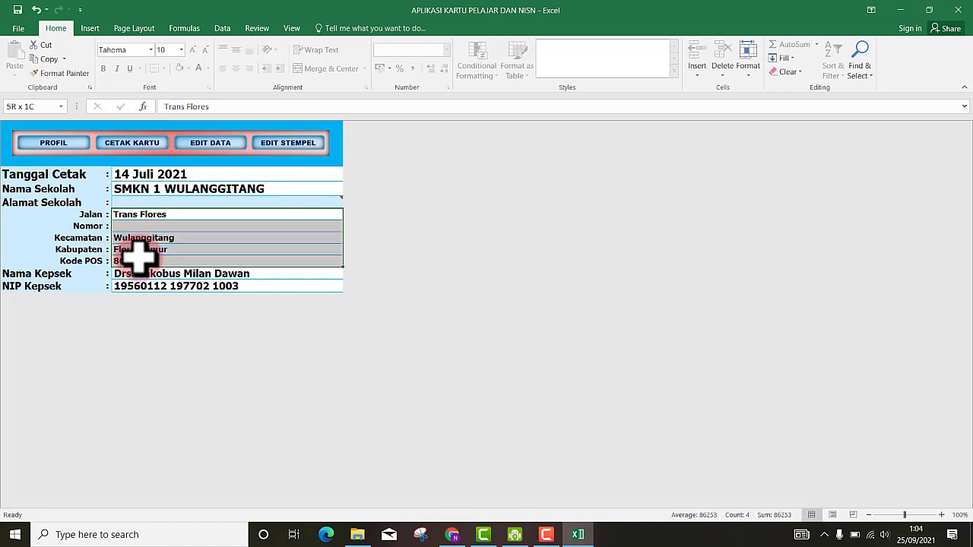
pyautogui.click(135, 259)
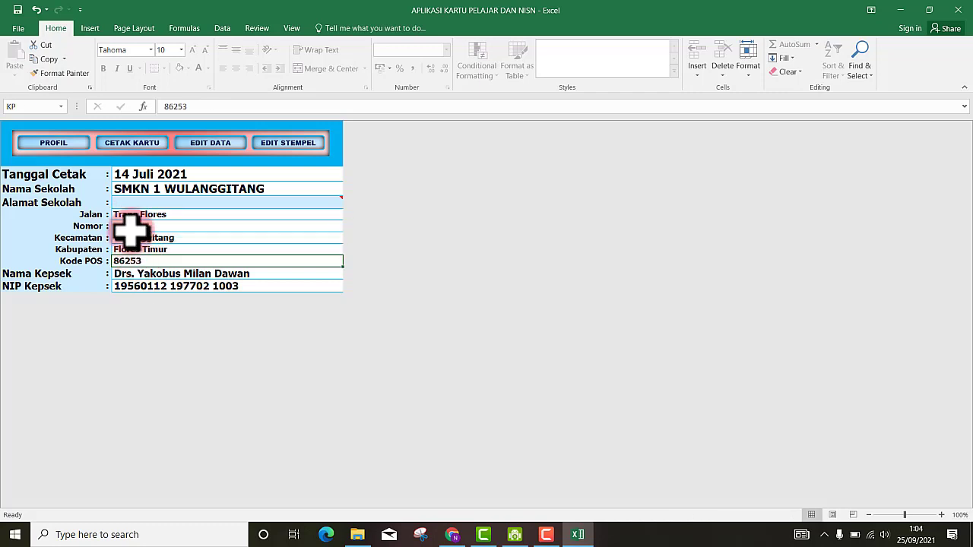
pyautogui.click(127, 216)
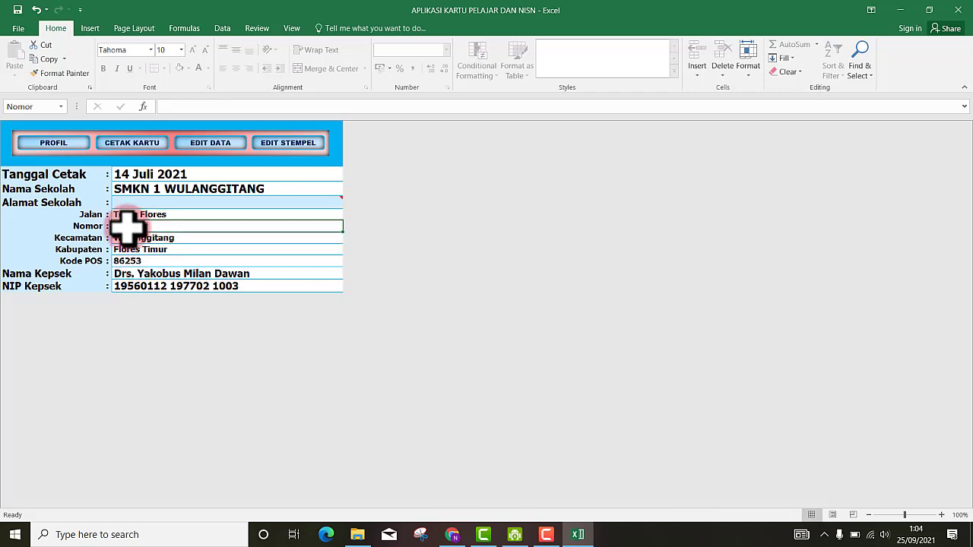
pyautogui.moveTo(137, 215); pyautogui.dragTo(137, 261)
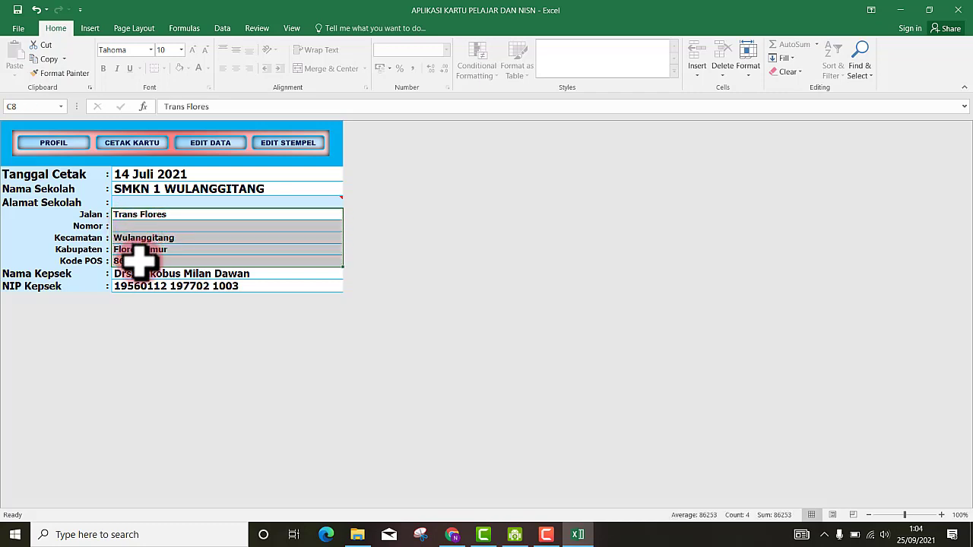
pyautogui.click(140, 276)
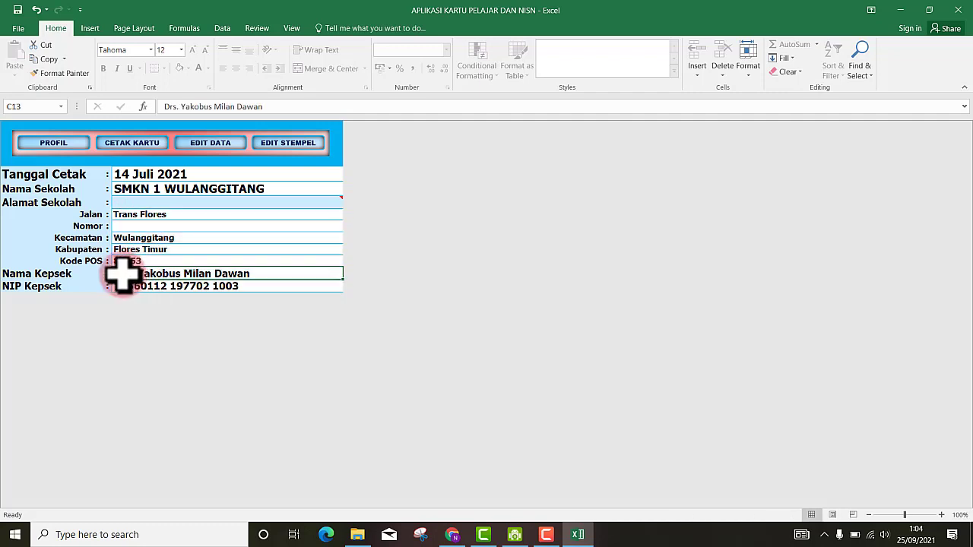
pyautogui.click(191, 286)
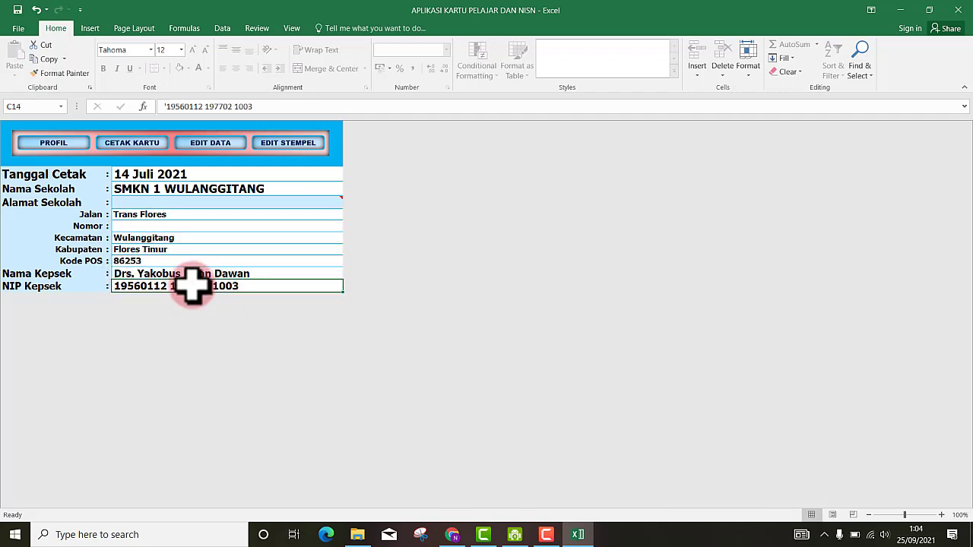
pyautogui.click(239, 237)
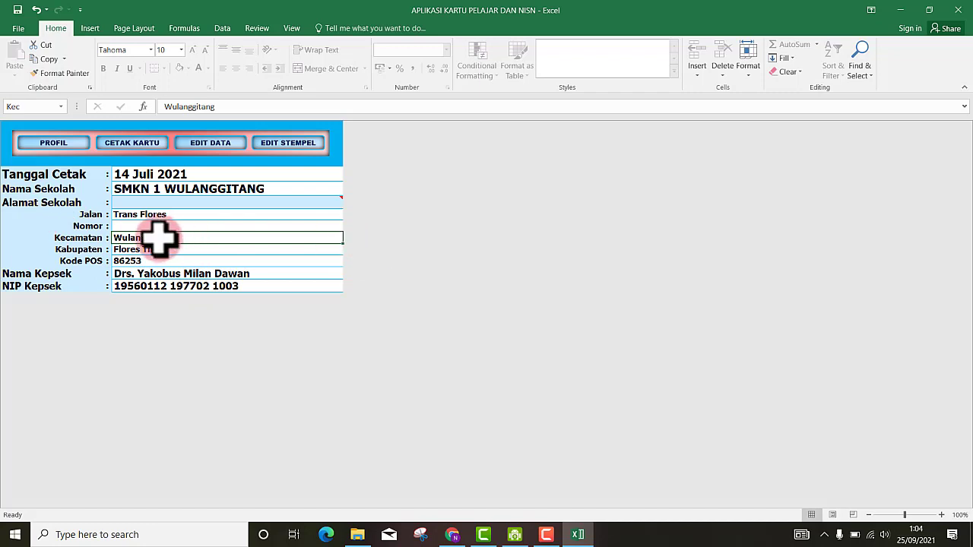
pyautogui.click(186, 225)
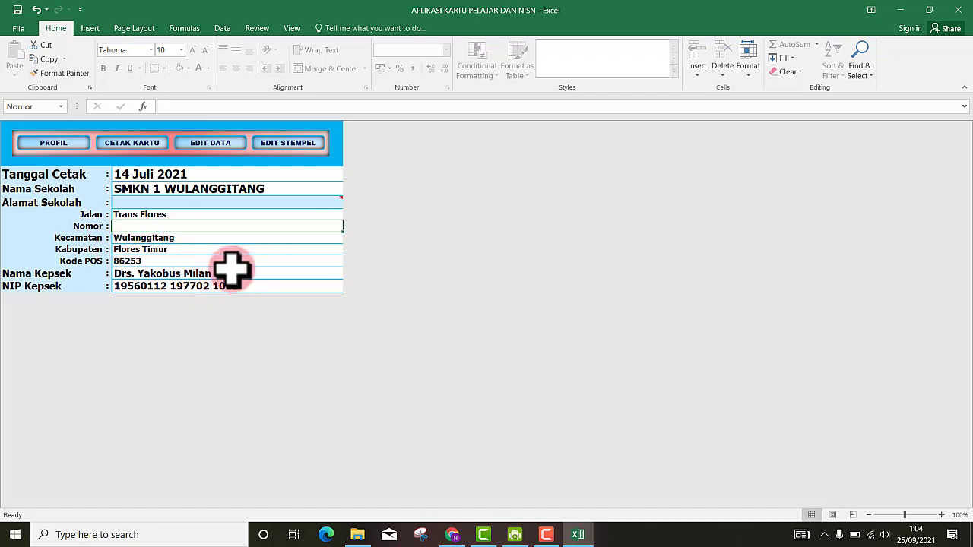
pyautogui.click(241, 261)
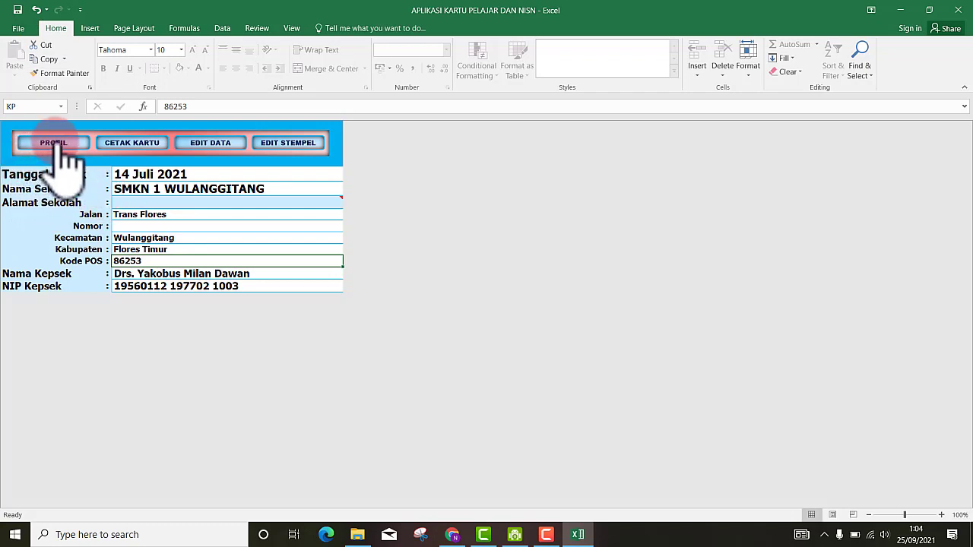
# - Preview the card on the CETAK KARTU sheet, return to PROFIL, then go to EDIT DATA
pyautogui.click(134, 148)
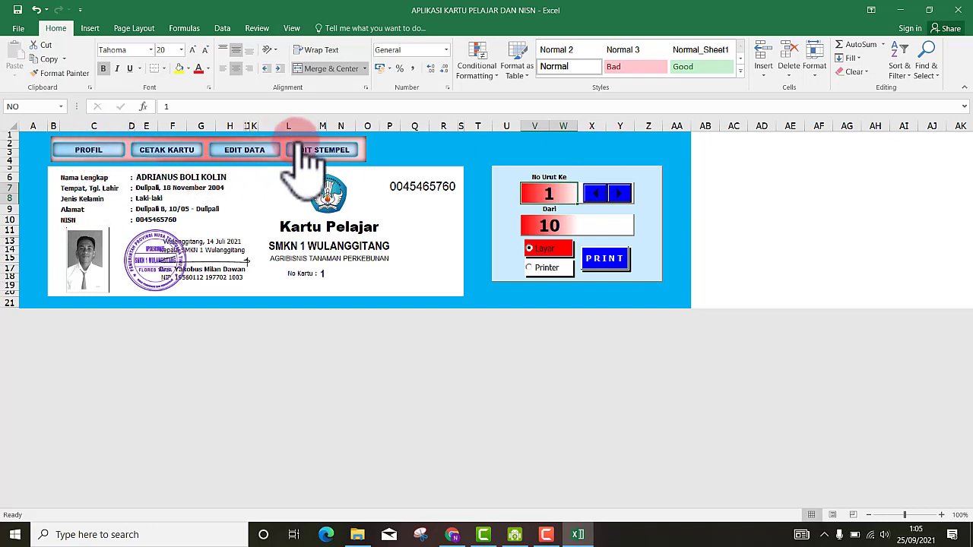
pyautogui.click(89, 149)
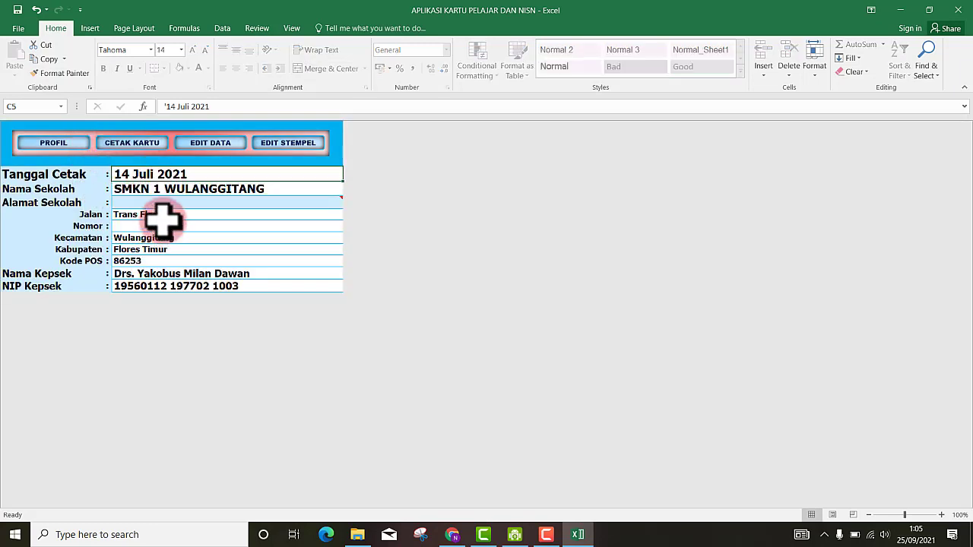
pyautogui.click(219, 152)
# - Select the ten student rows from Nama Lengkap through Kelas and delete their contents
pyautogui.click(173, 296)
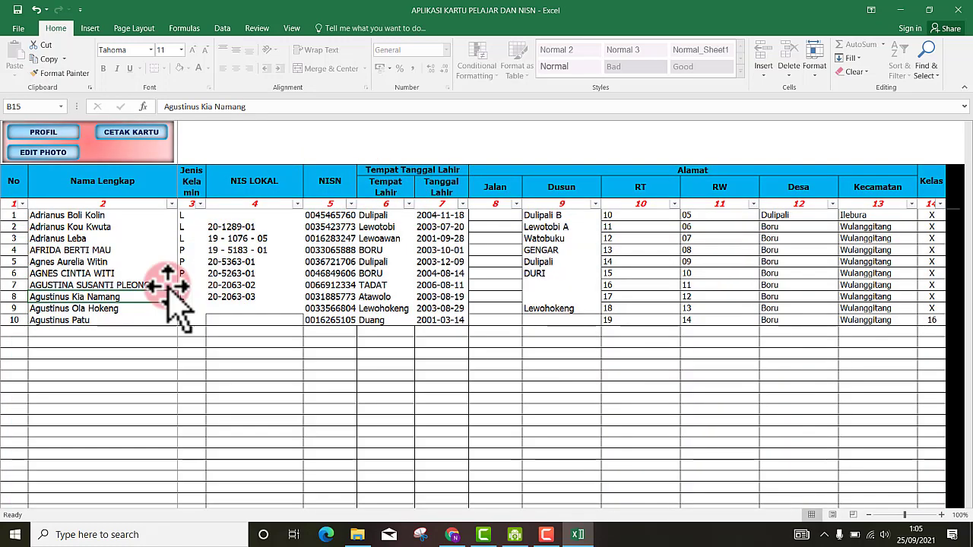
pyautogui.moveTo(16, 215)
pyautogui.mouseDown()
pyautogui.moveTo(211, 243)
pyautogui.moveTo(934, 269)
pyautogui.moveTo(935, 304)
pyautogui.moveTo(912, 323)
pyautogui.mouseUp()
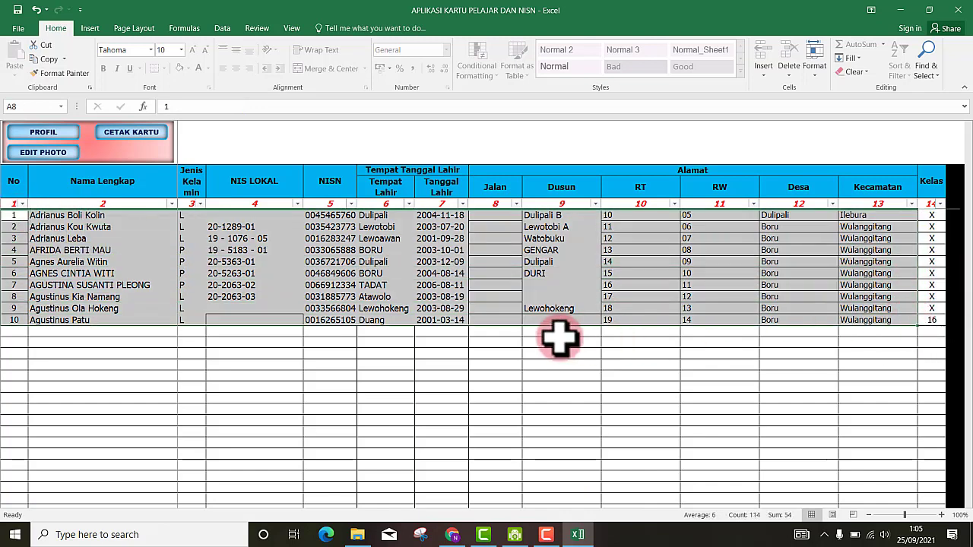
pyautogui.click(560, 340)
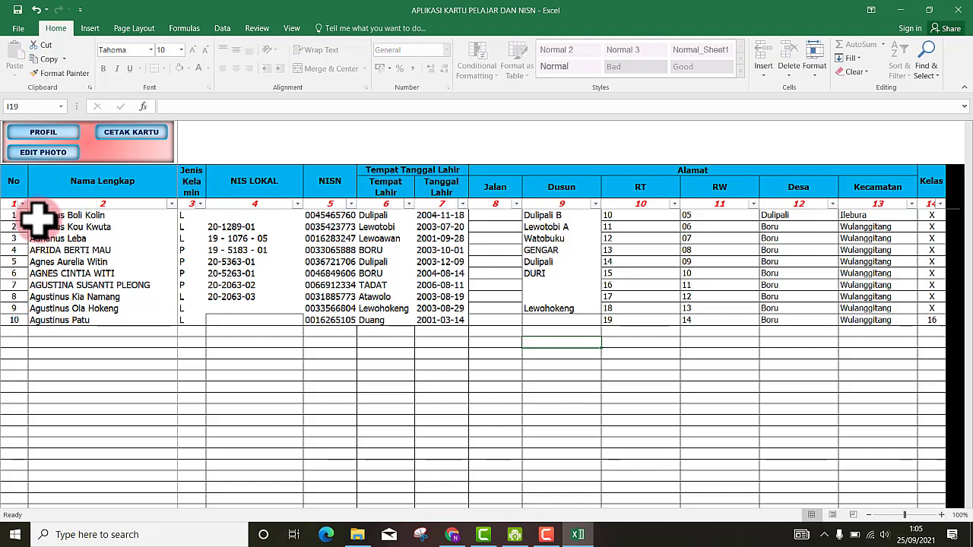
pyautogui.moveTo(36, 217); pyautogui.dragTo(846, 319)
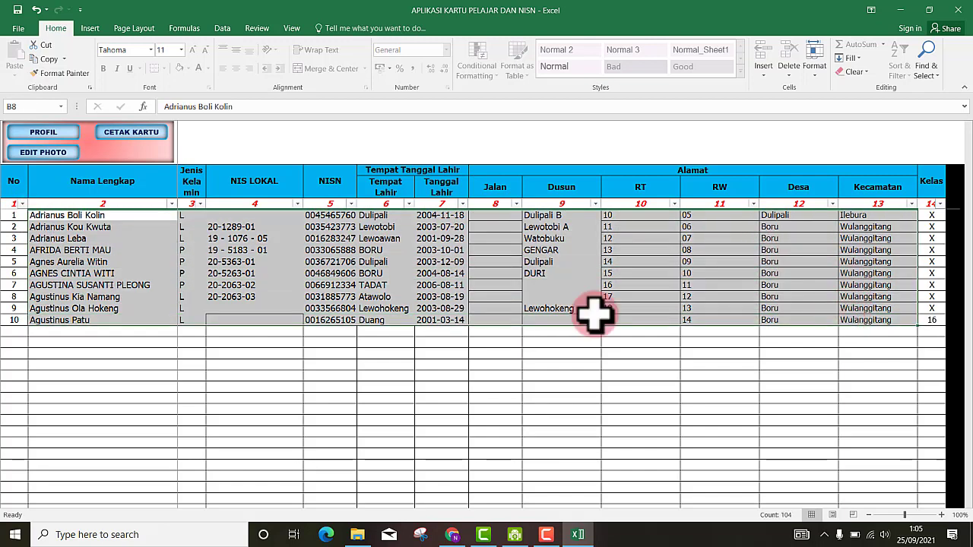
pyautogui.click(391, 284)
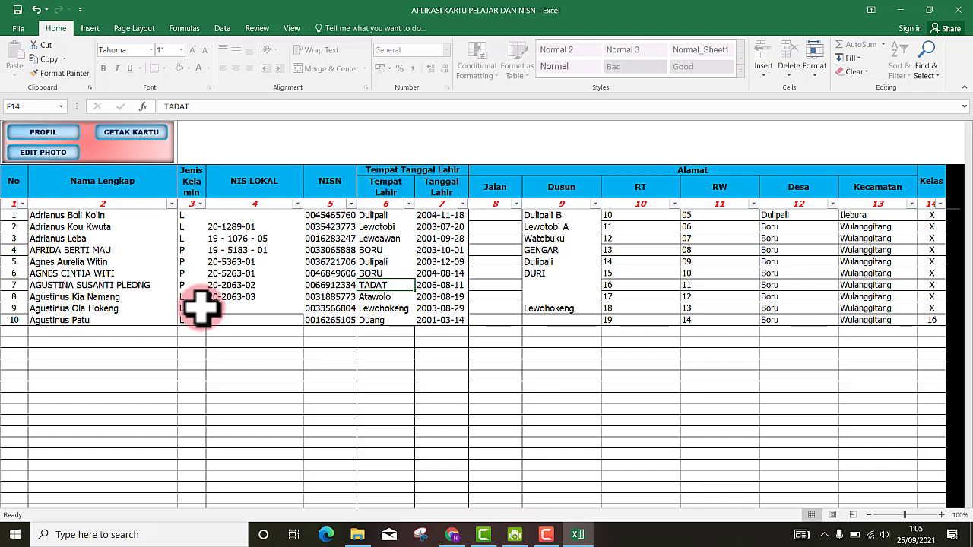
pyautogui.click(88, 285)
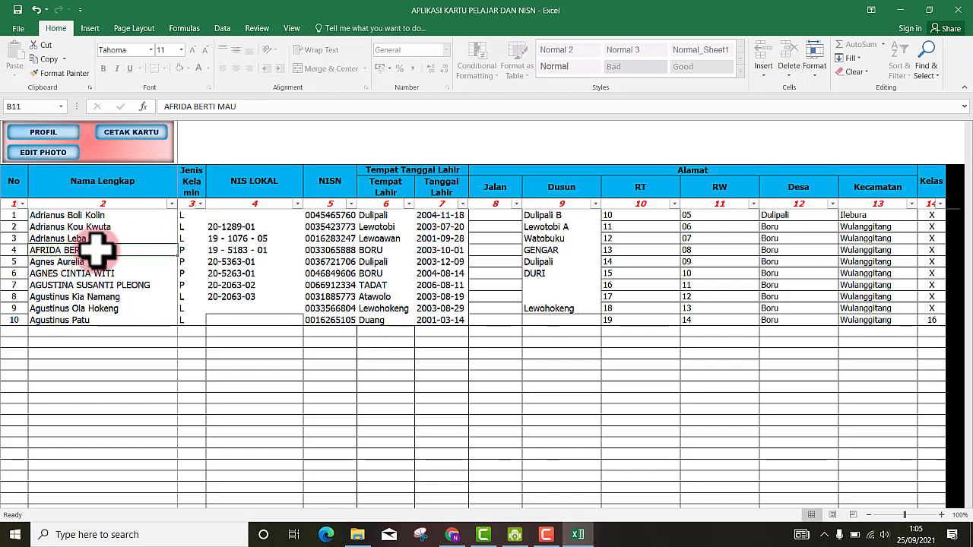
pyautogui.click(239, 296)
pyautogui.click(323, 261)
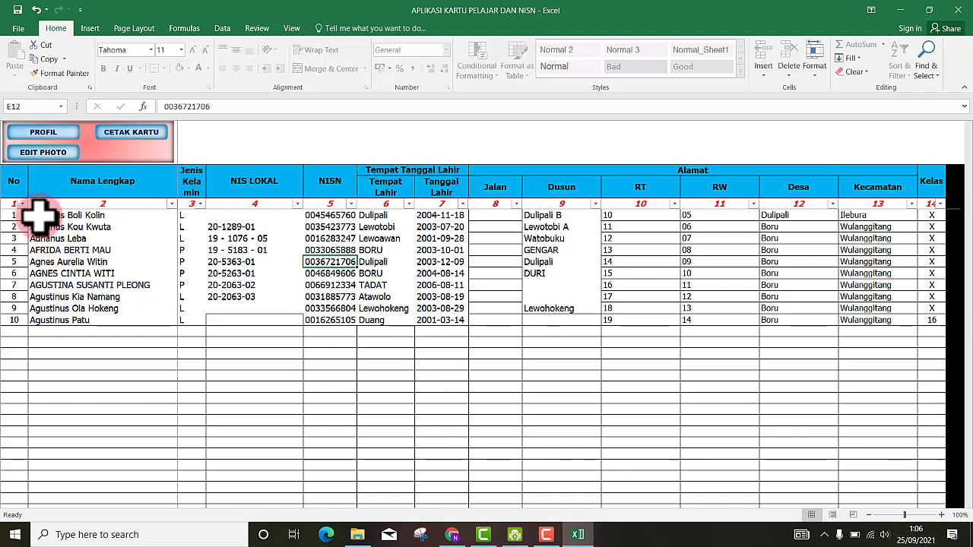
pyautogui.moveTo(38, 216); pyautogui.dragTo(934, 323)
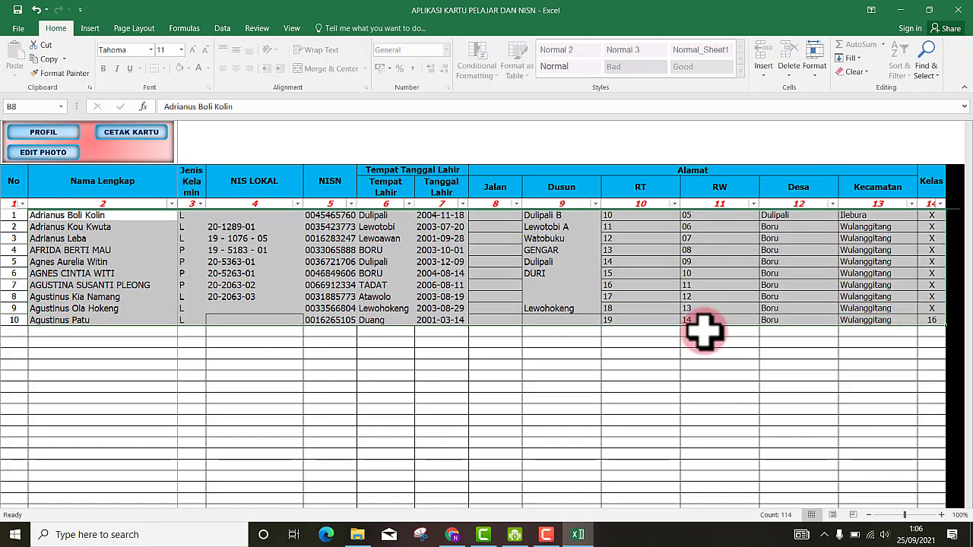
pyautogui.press('Delete')
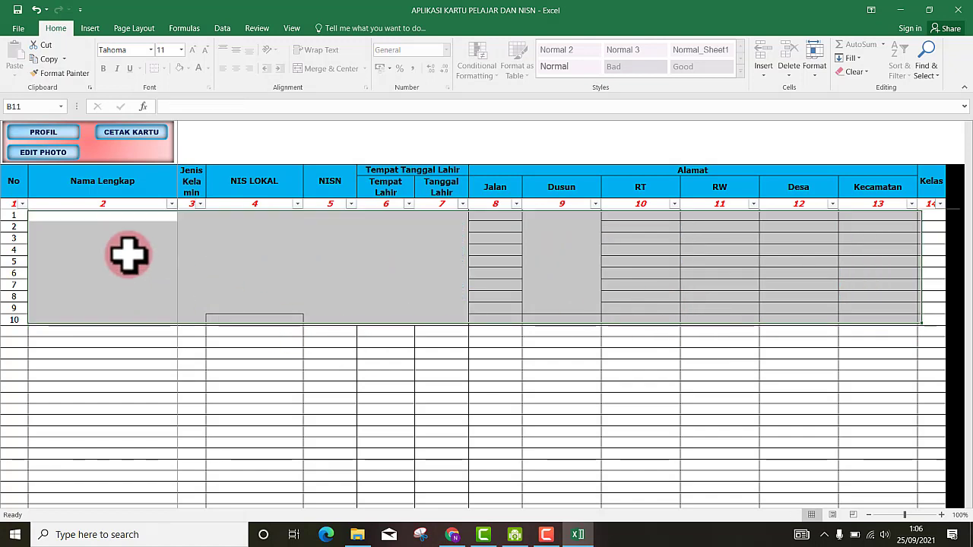
pyautogui.click(128, 254)
pyautogui.click(130, 216)
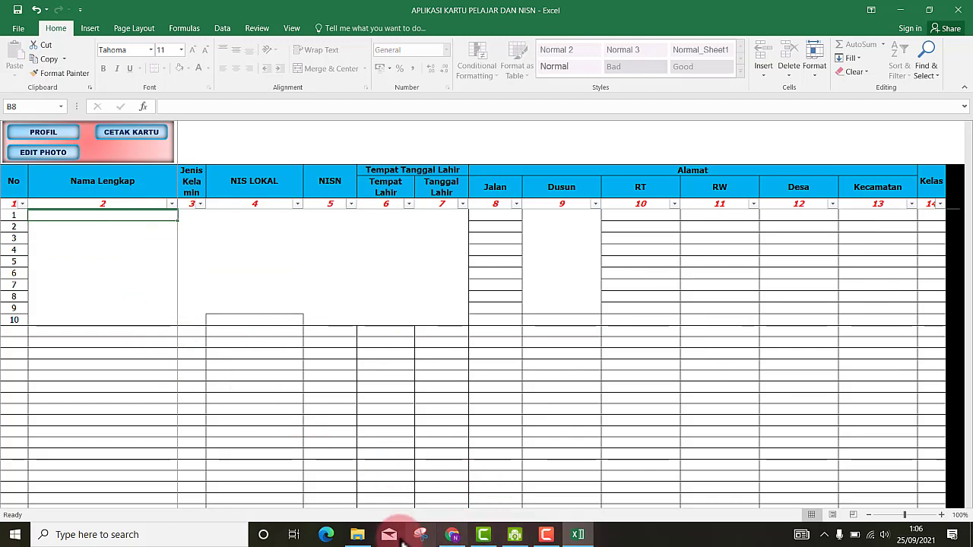
# - Open the daftar_pd-SMK NEGERI 1 WULANGGITANG student list from the KARTU PELAJAR DAN NISN folder
pyautogui.click(358, 535)
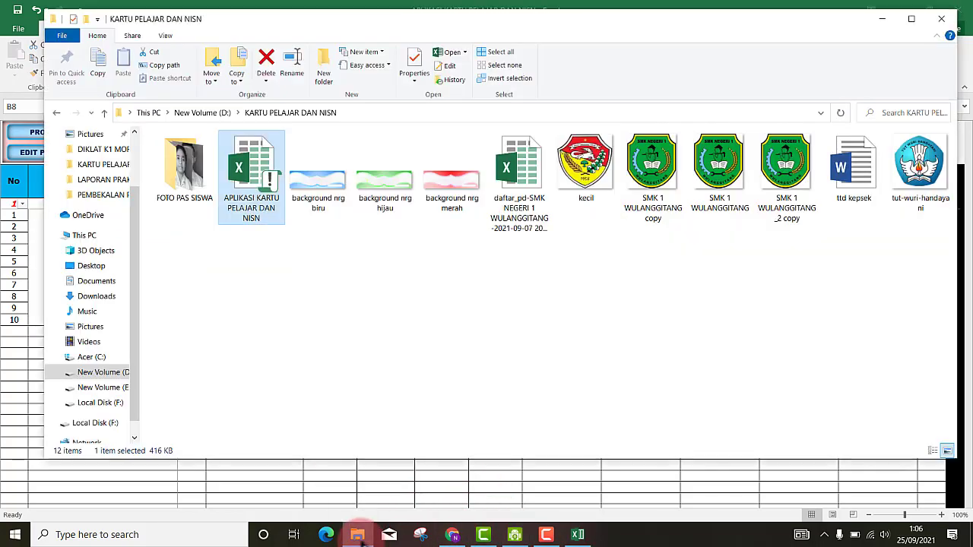
pyautogui.click(328, 354)
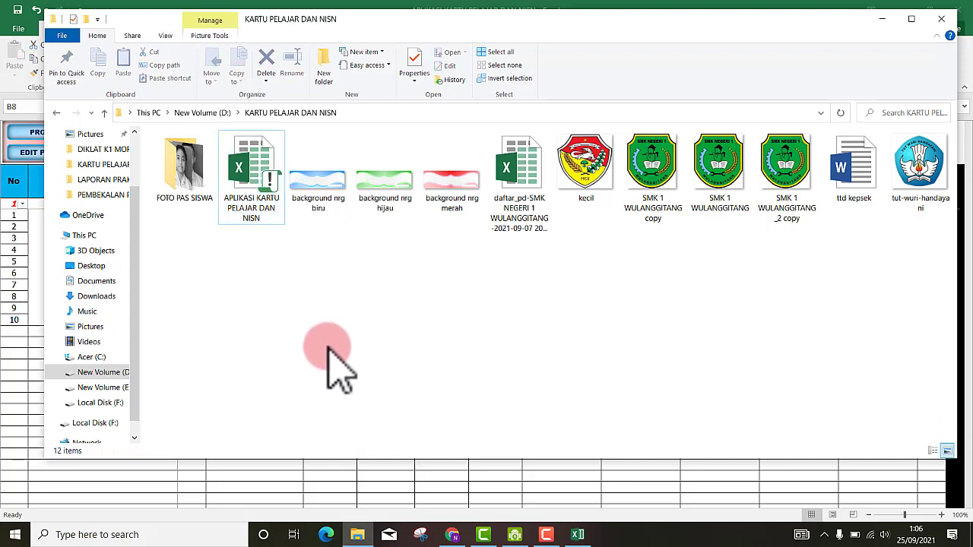
pyautogui.doubleClick(522, 190)
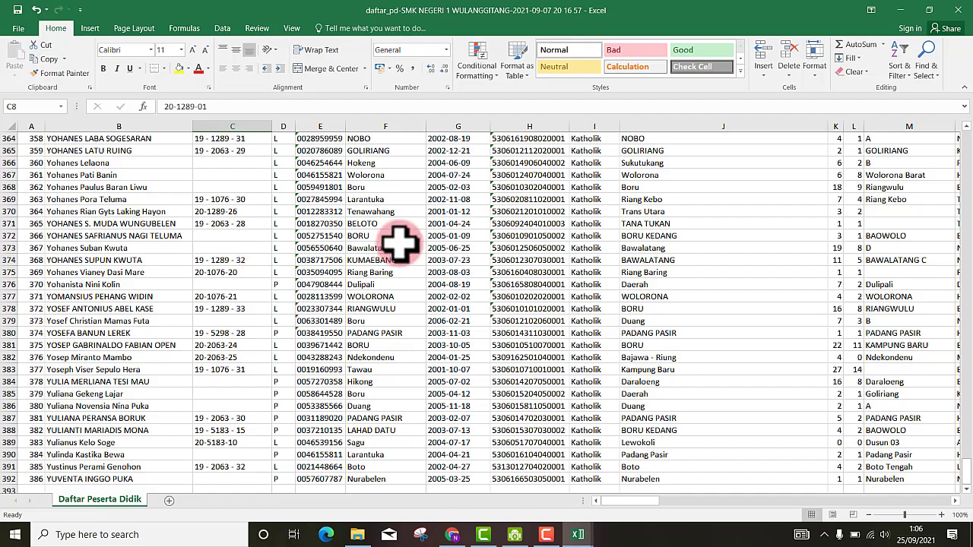
# - Copy the first ten student names (B7:B16) from the daftar_pd list
pyautogui.scroll(3, 890, 300)
pyautogui.scroll(1, 889, 301)
pyautogui.moveTo(966, 475); pyautogui.dragTo(959, 144)
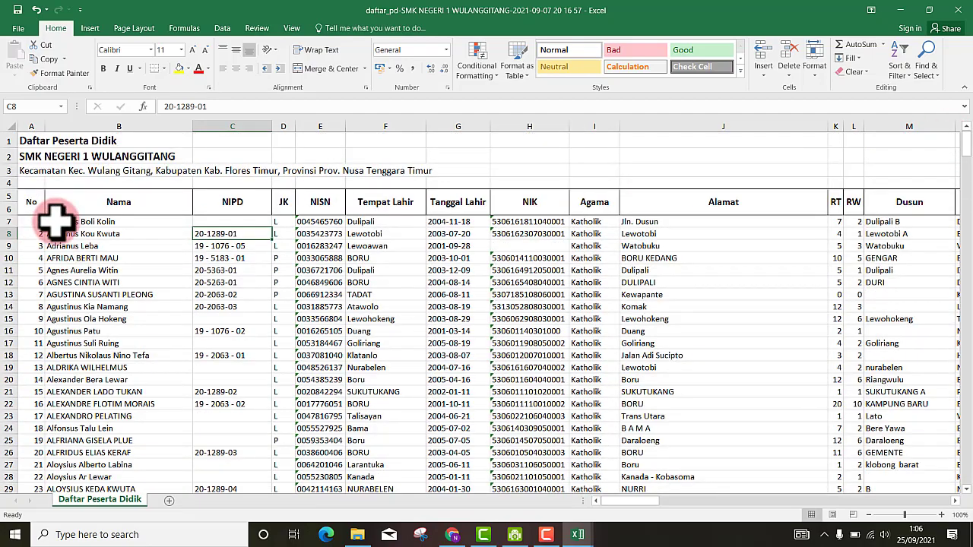
pyautogui.moveTo(57, 221); pyautogui.dragTo(141, 454)
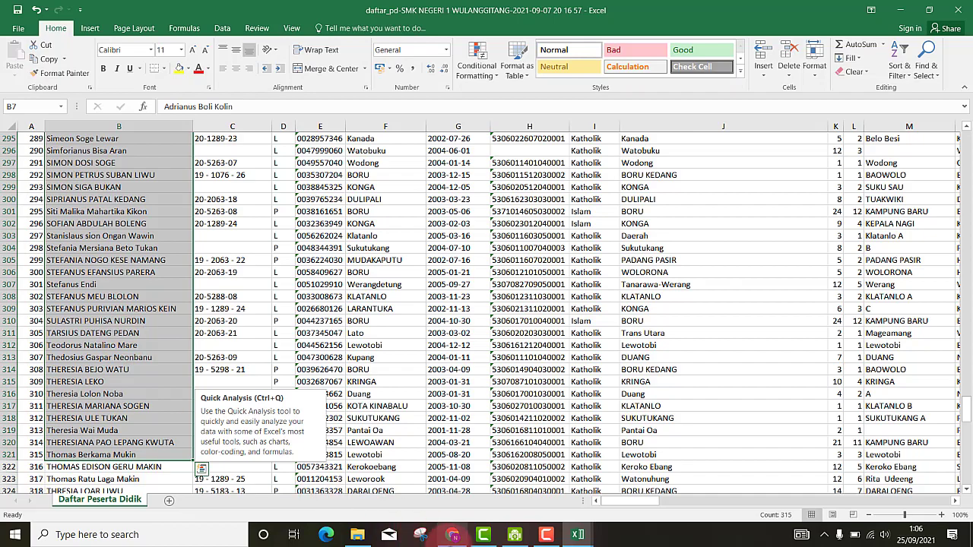
pyautogui.scroll(4, 962, 232)
pyautogui.moveTo(966, 232); pyautogui.dragTo(963, 133)
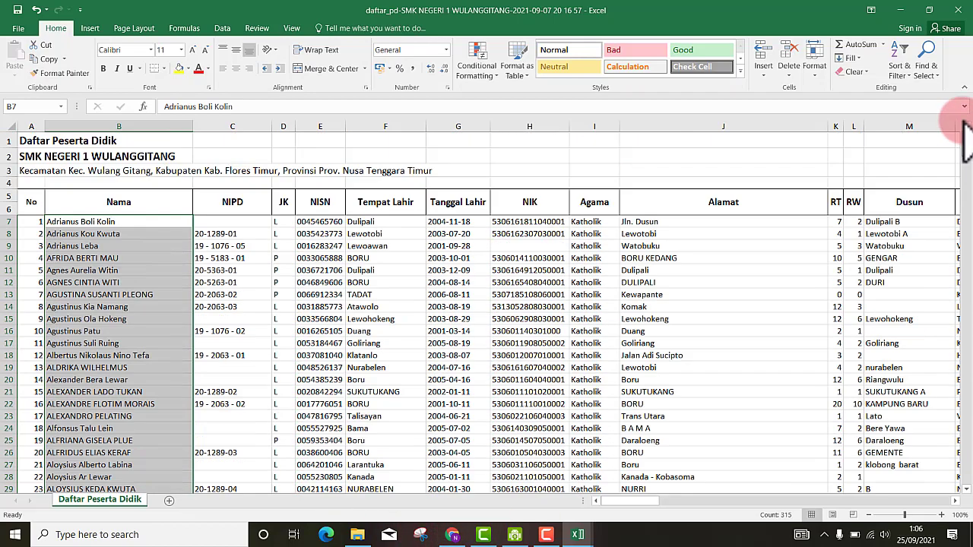
pyautogui.click(50, 232)
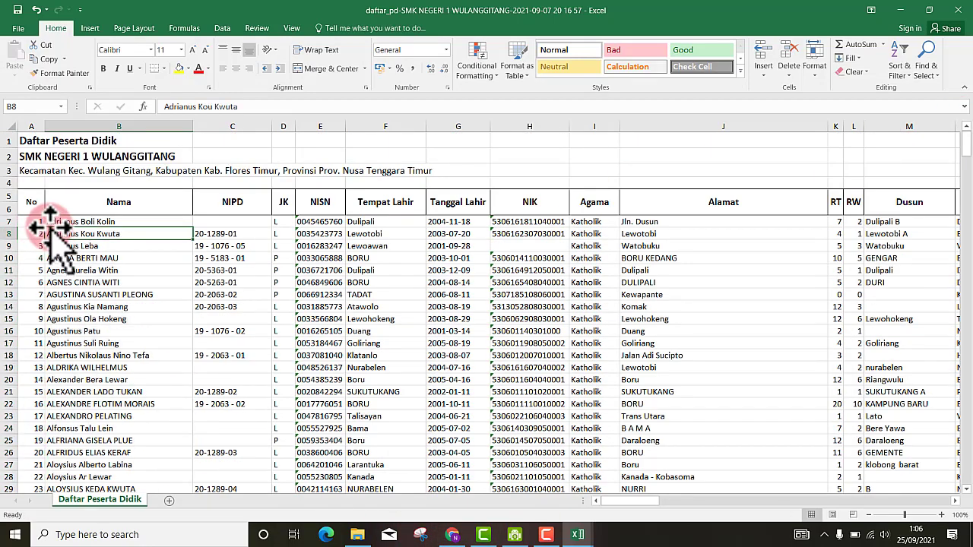
pyautogui.moveTo(51, 234); pyautogui.dragTo(67, 326)
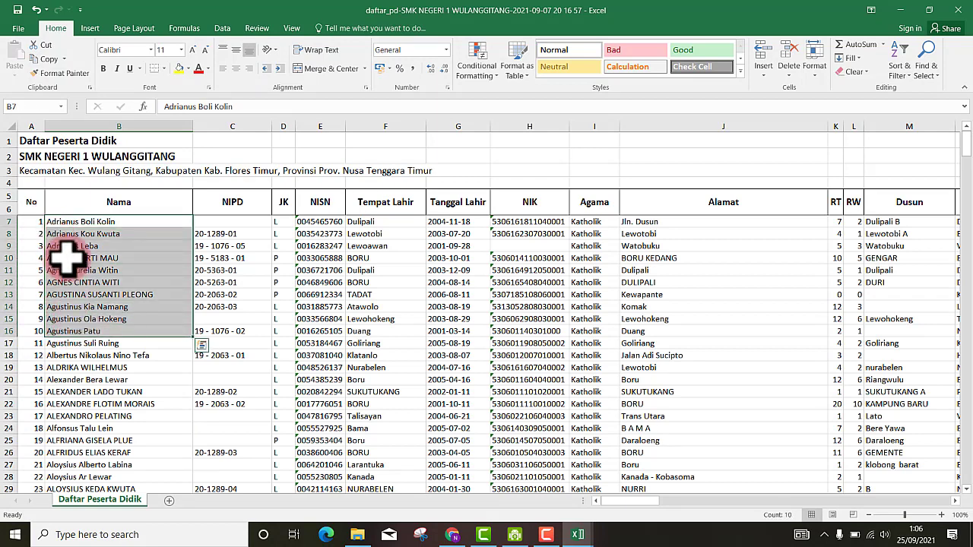
pyautogui.moveTo(76, 223); pyautogui.dragTo(76, 327)
pyautogui.rightClick(85, 304)
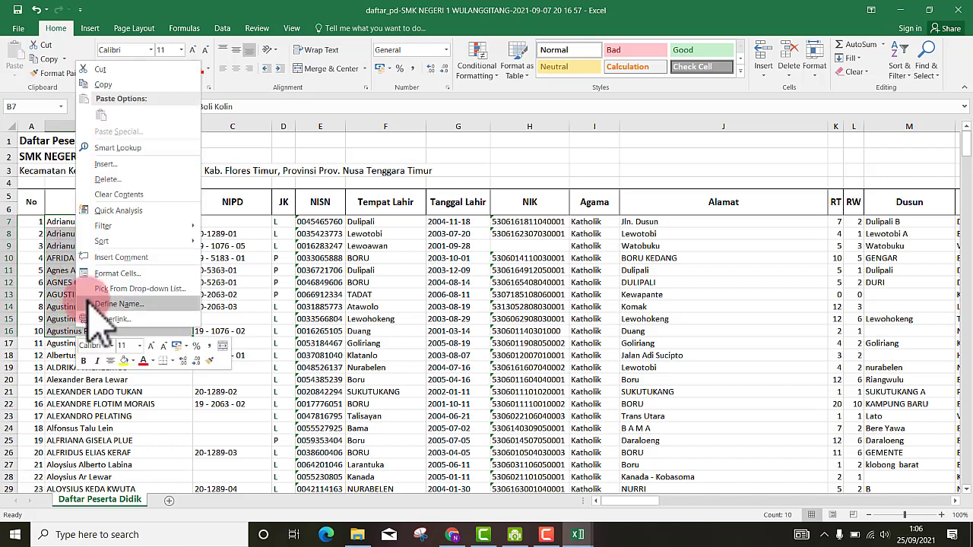
pyautogui.click(143, 98)
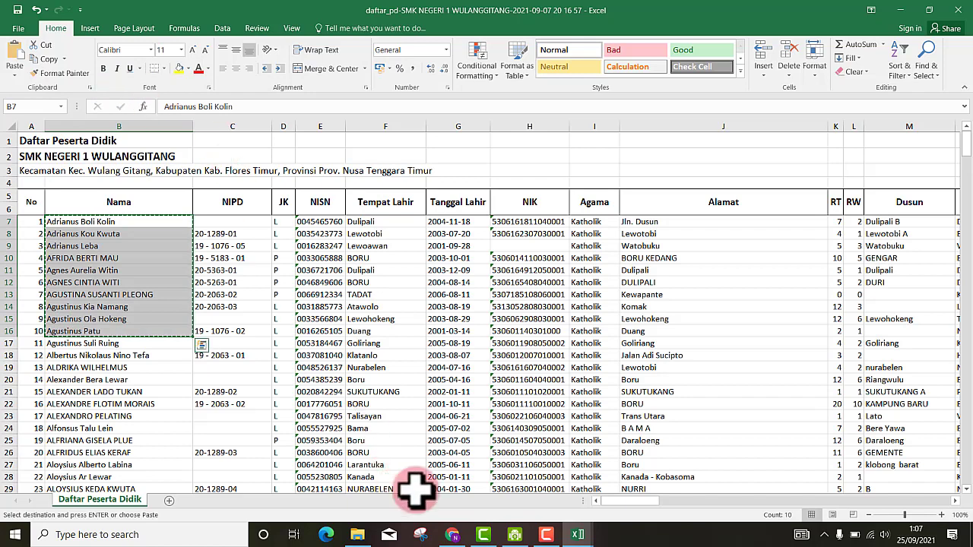
# - Paste the ten names into the card workbook's Nama Lengkap column starting at the first row
pyautogui.click(576, 534)
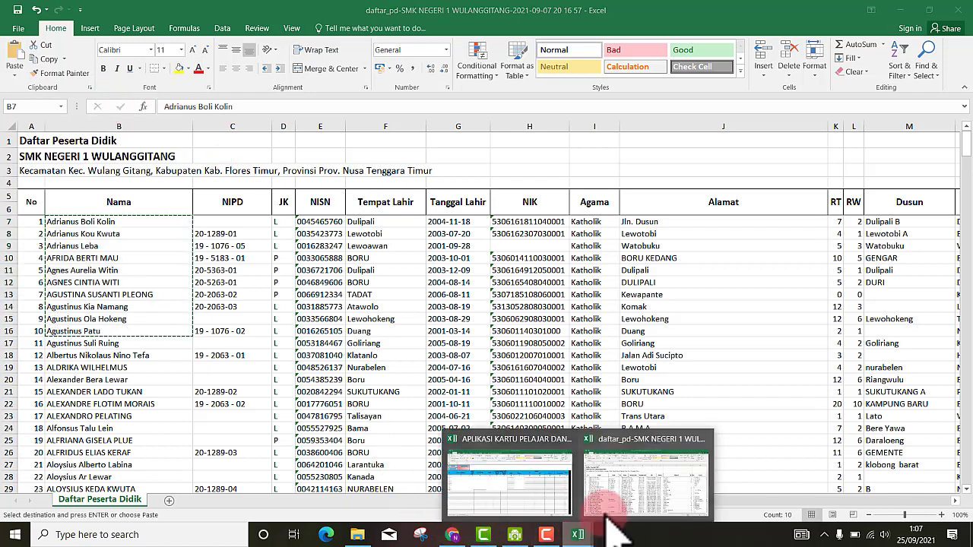
pyautogui.click(540, 495)
pyautogui.click(67, 222)
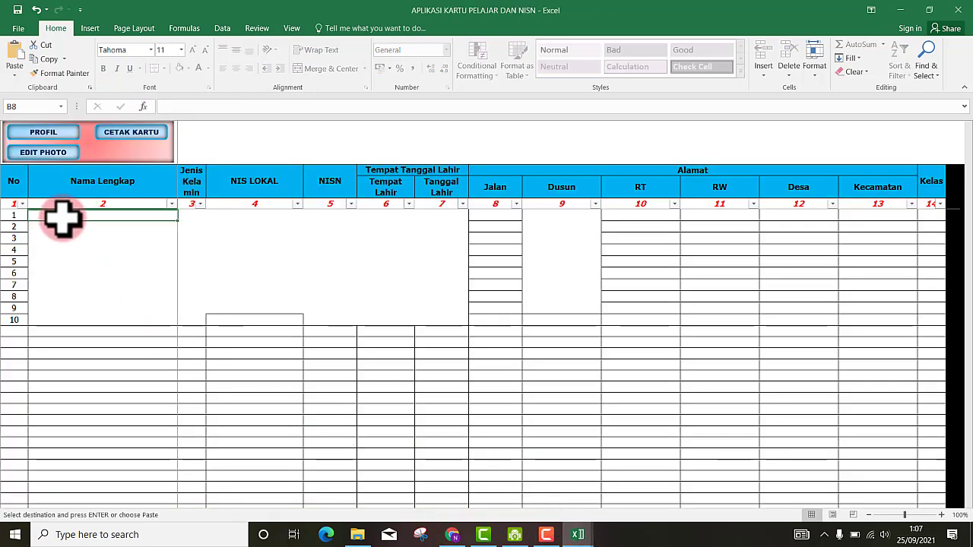
pyautogui.rightClick(64, 220)
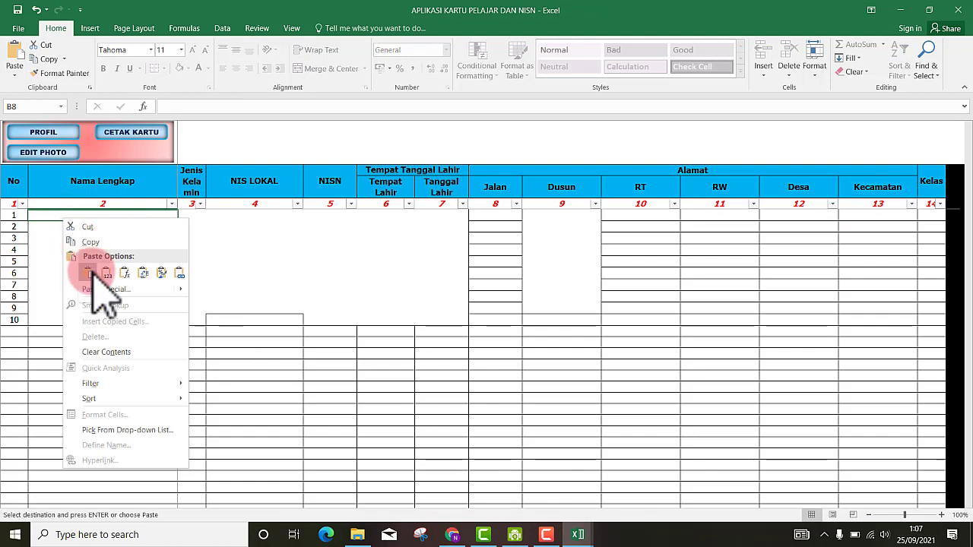
pyautogui.click(167, 276)
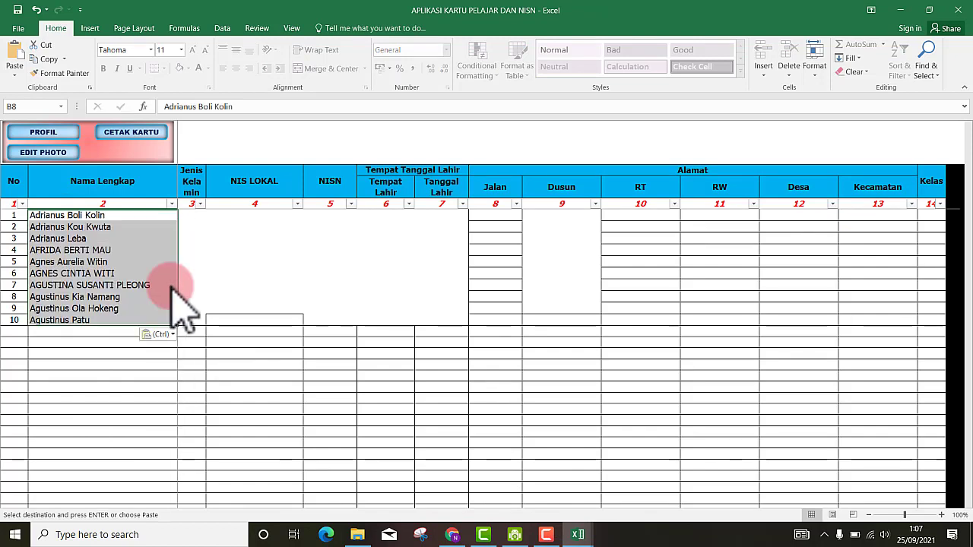
pyautogui.click(65, 399)
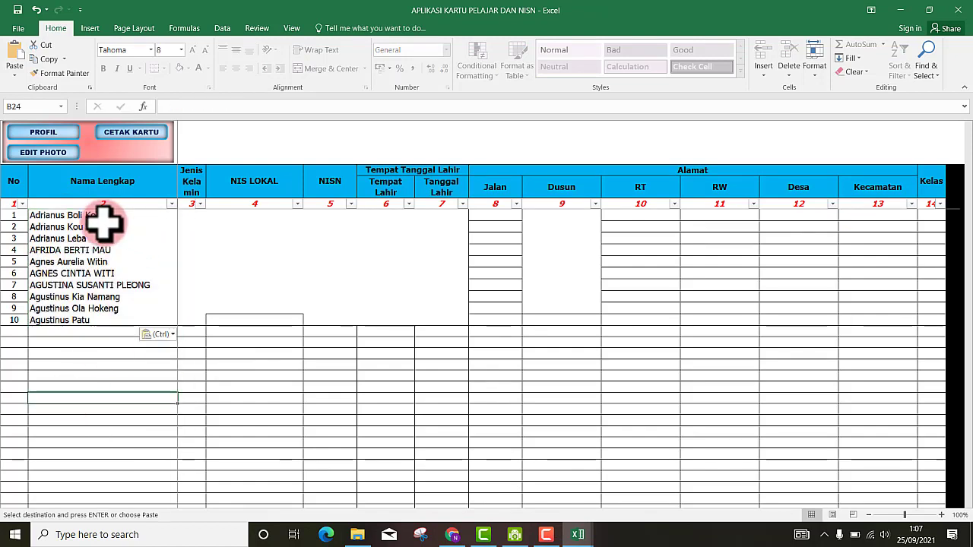
pyautogui.click(64, 226)
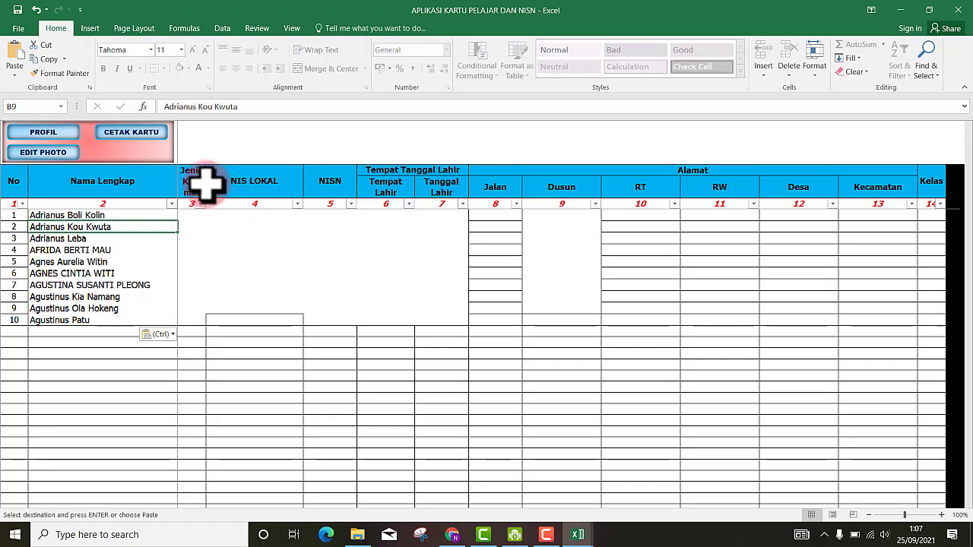
pyautogui.click(193, 218)
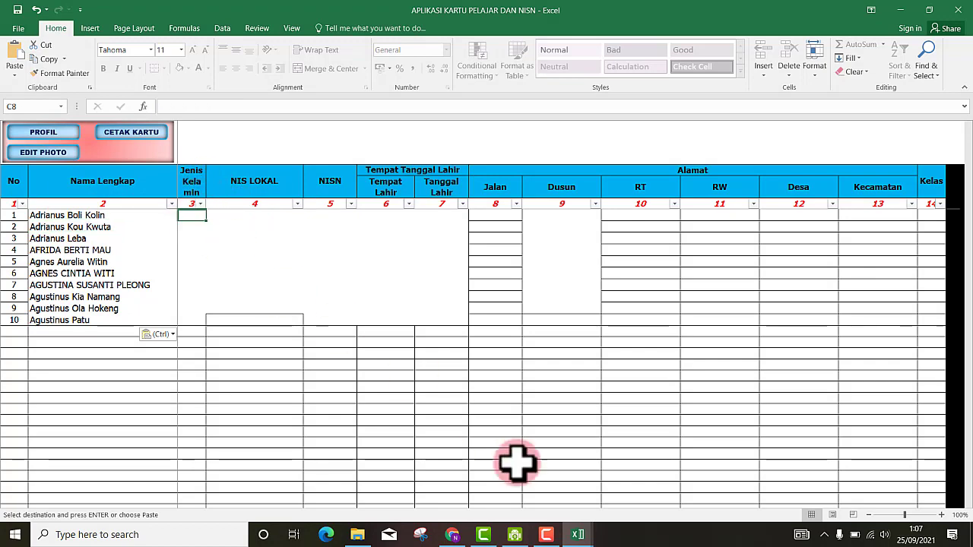
pyautogui.click(578, 534)
# - Copy the ten JK (L/P) values from daftar_pd and paste them into Jenis Kelamin at C8
pyautogui.click(635, 517)
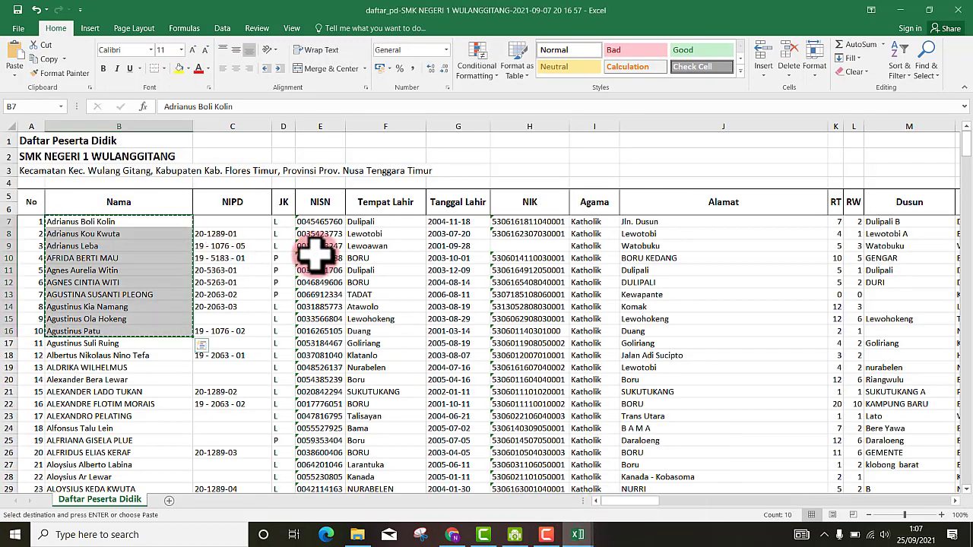
pyautogui.moveTo(276, 221); pyautogui.dragTo(278, 322)
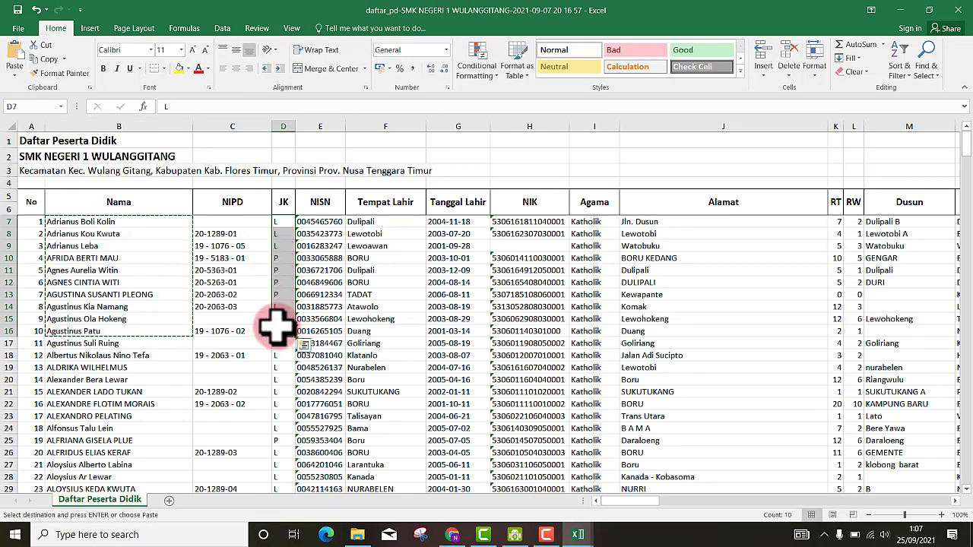
pyautogui.rightClick(282, 276)
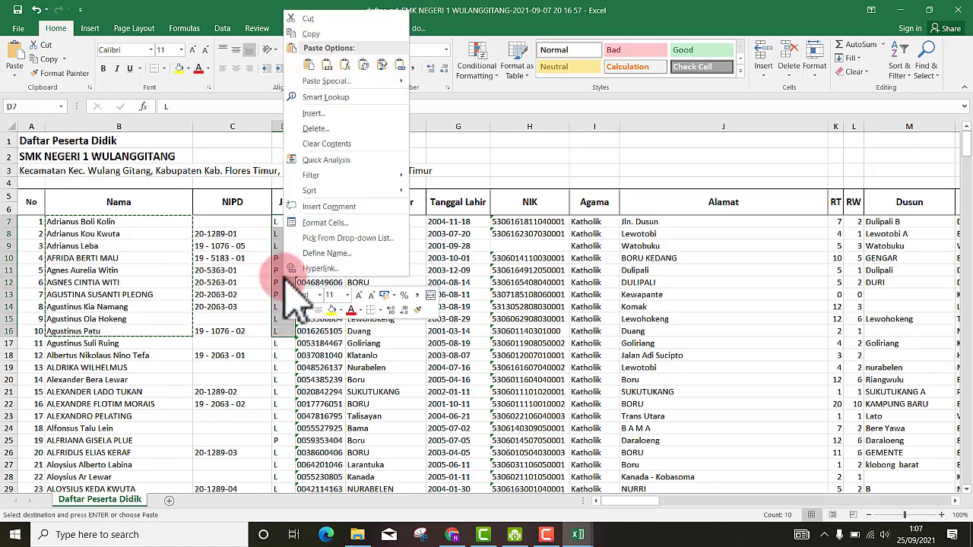
pyautogui.click(313, 47)
pyautogui.click(572, 536)
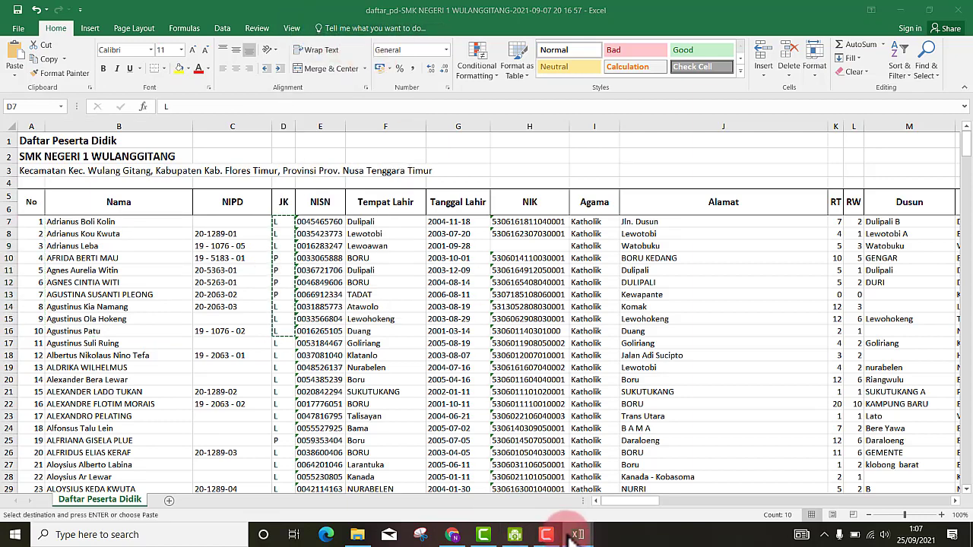
pyautogui.click(522, 521)
pyautogui.click(183, 217)
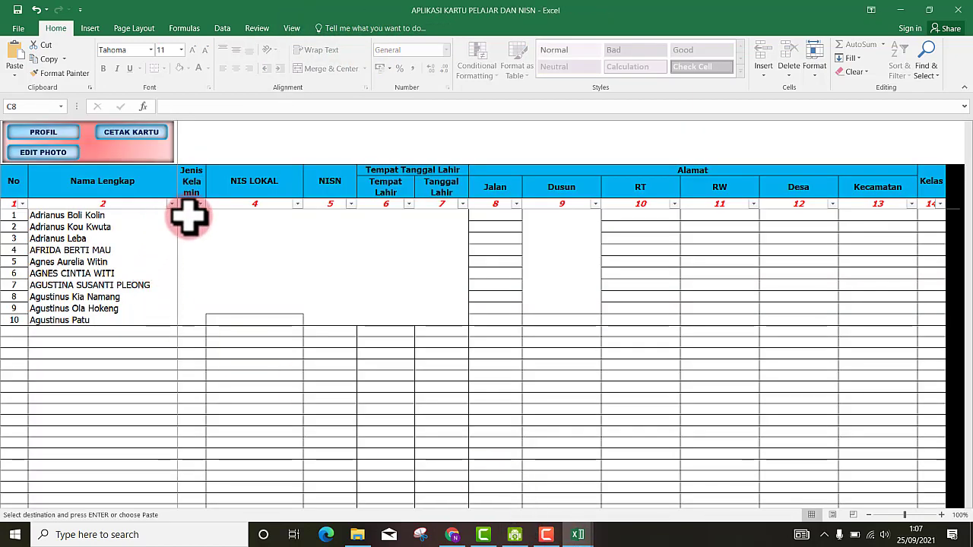
pyautogui.rightClick(190, 219)
pyautogui.click(212, 271)
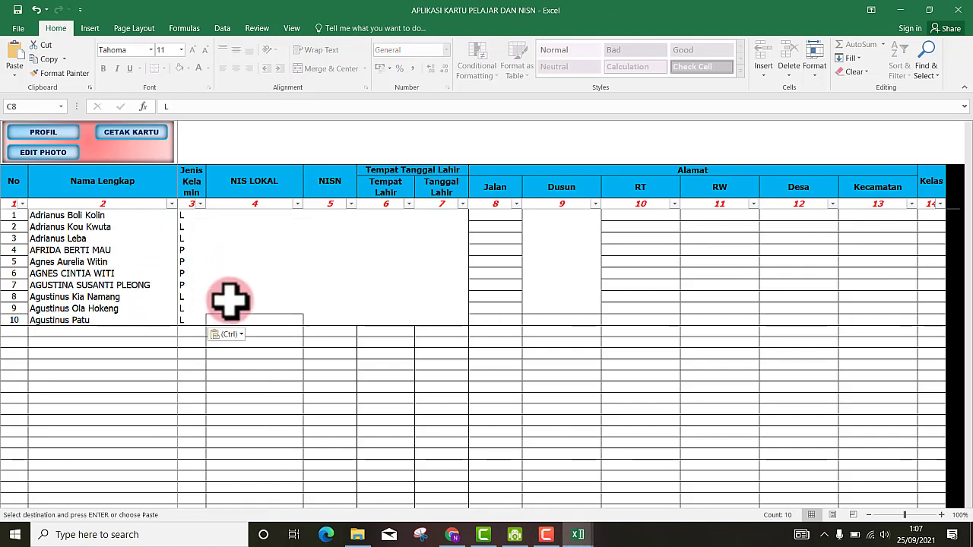
pyautogui.click(261, 219)
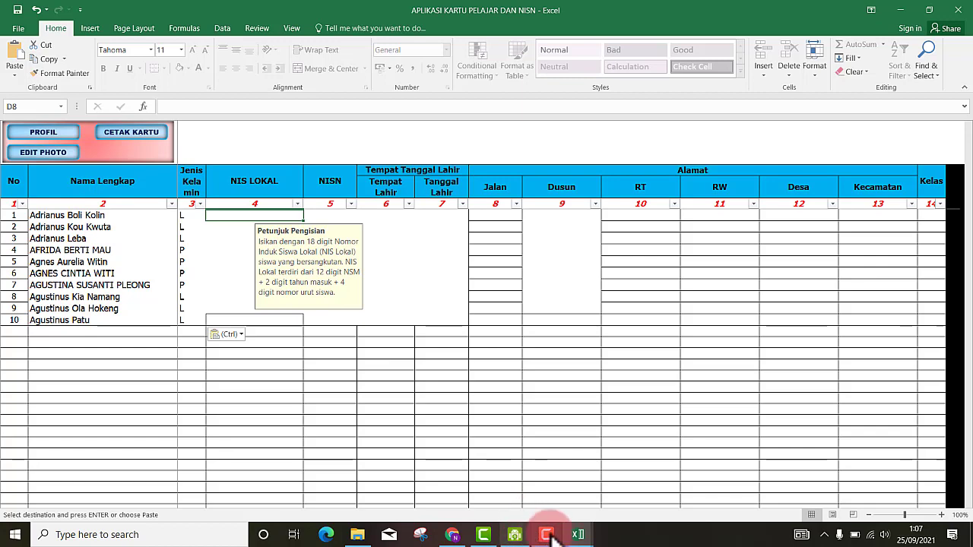
# - Copy the students' NIPD numbers (C7:C16) from the daftar_pd list
pyautogui.moveTo(577, 536)
pyautogui.click(624, 502)
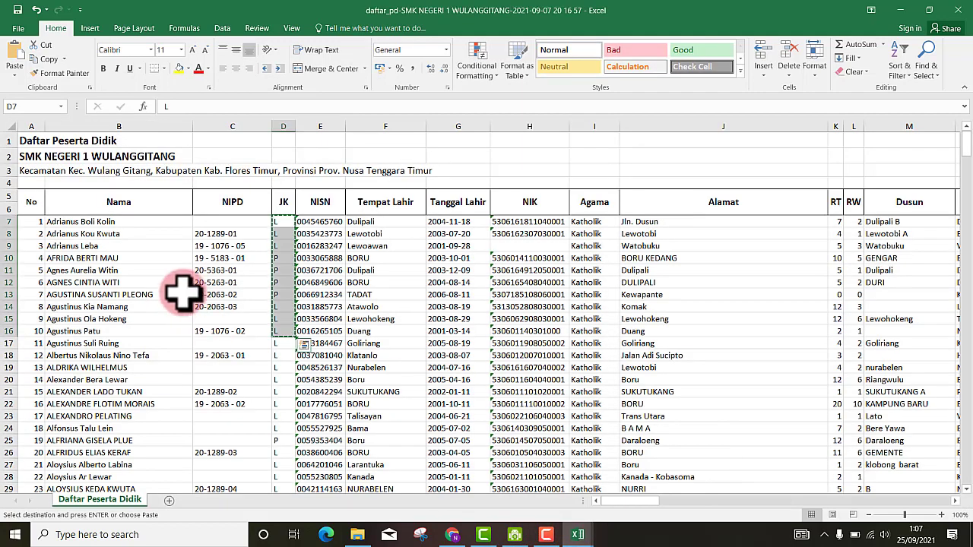
pyautogui.moveTo(216, 222); pyautogui.dragTo(218, 331)
pyautogui.click(221, 222)
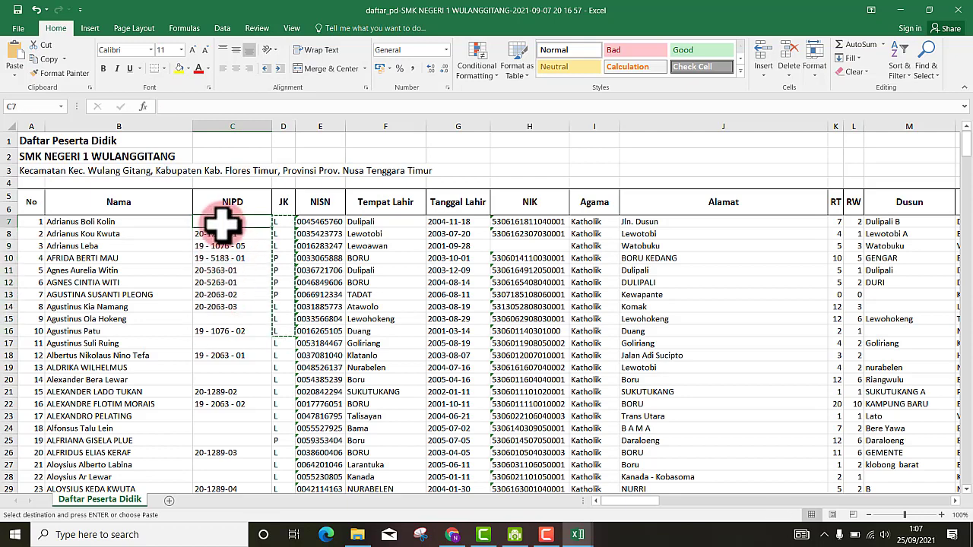
pyautogui.moveTo(222, 222); pyautogui.dragTo(221, 329)
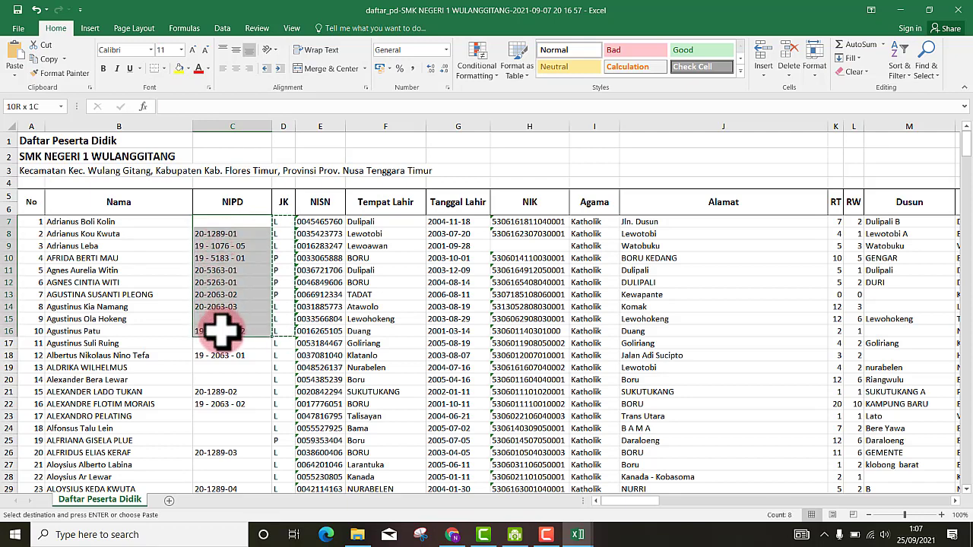
pyautogui.rightClick(221, 331)
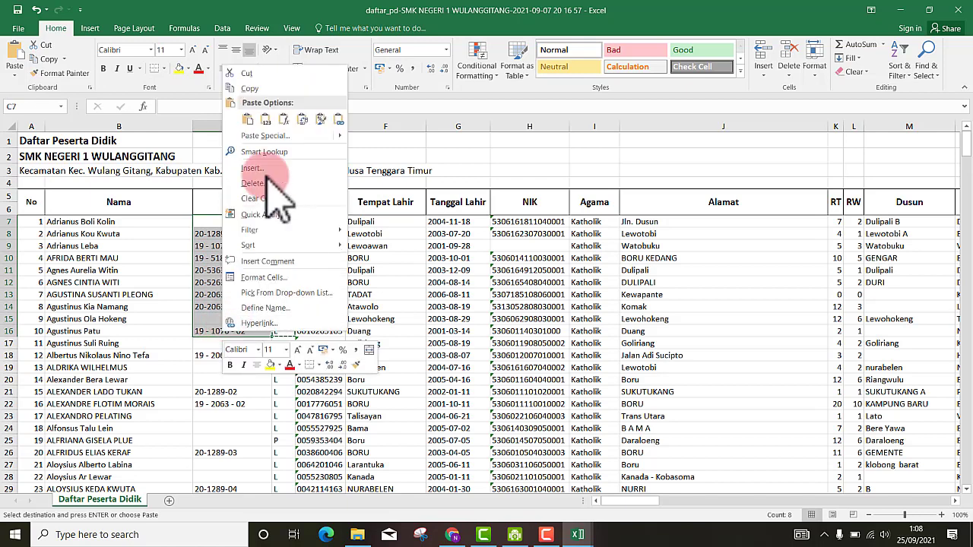
pyautogui.click(250, 90)
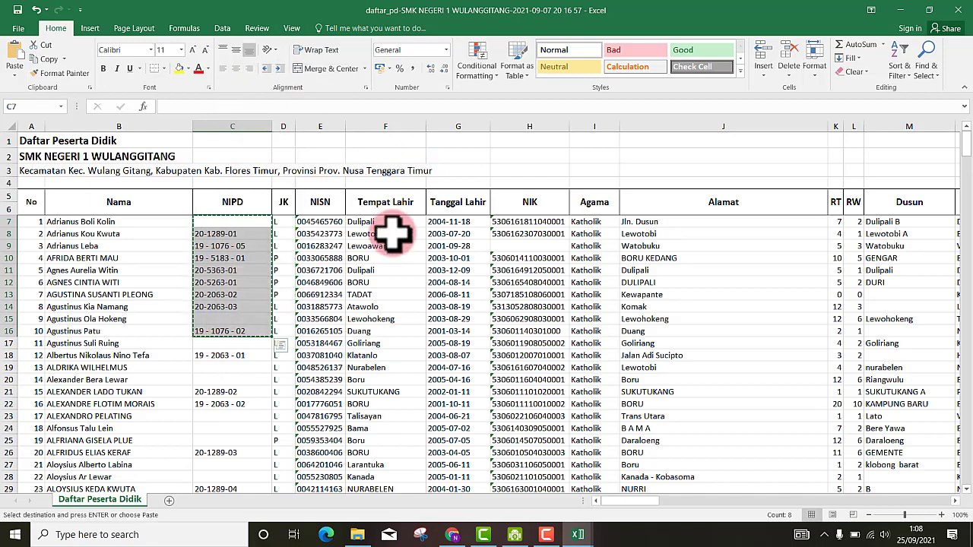
pyautogui.hotkey('ctrl', 'v')
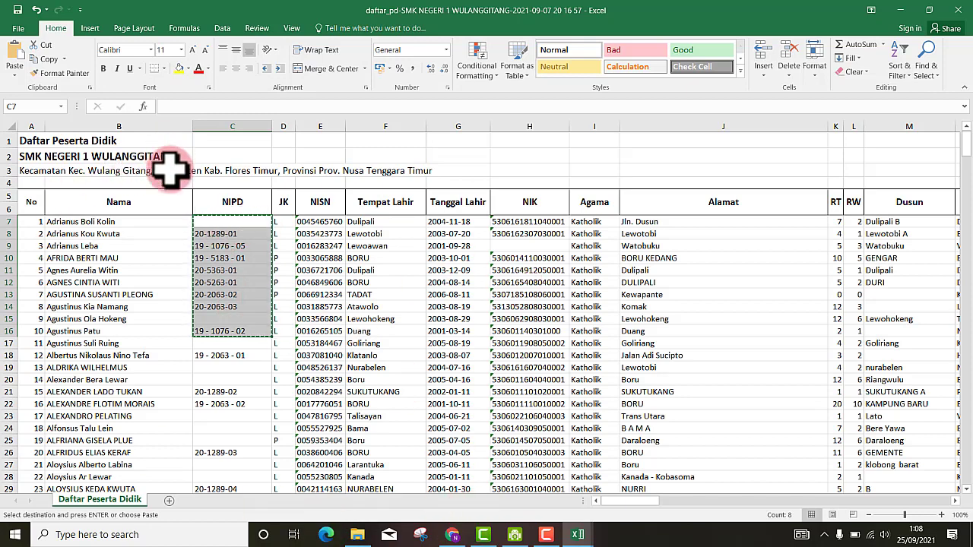
# - Paste the NIPD numbers into the card sheet's NIS LOKAL column at D8
pyautogui.moveTo(591, 536)
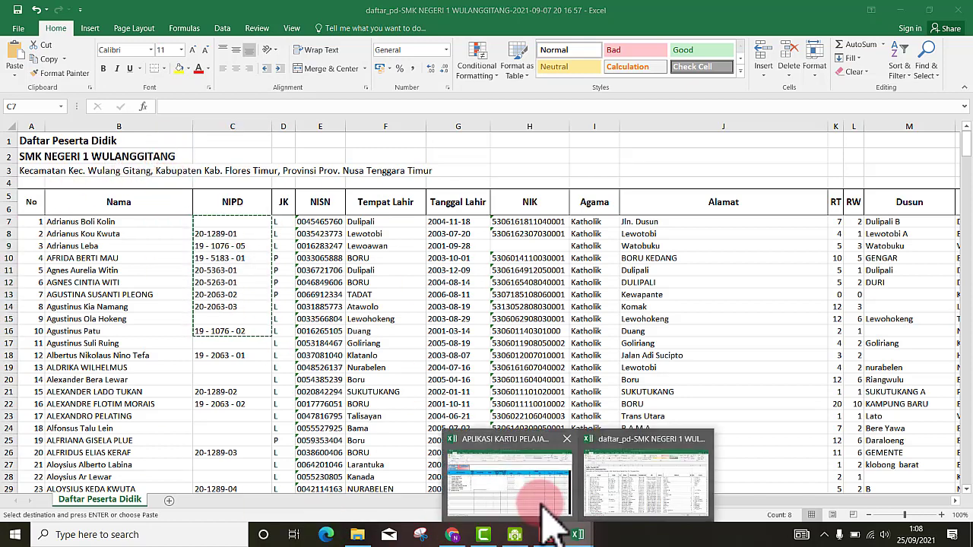
pyautogui.click(541, 495)
pyautogui.rightClick(241, 218)
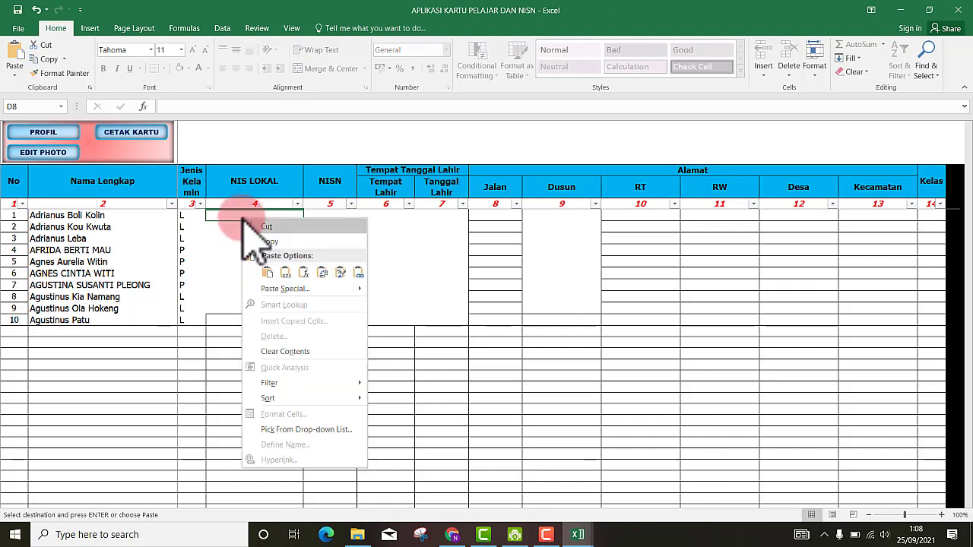
pyautogui.click(267, 272)
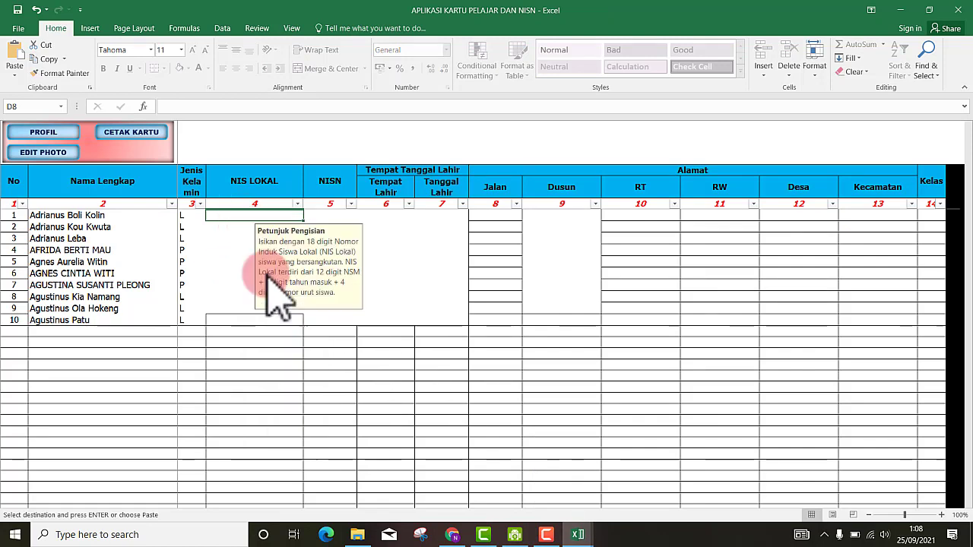
pyautogui.click(316, 218)
pyautogui.moveTo(578, 532)
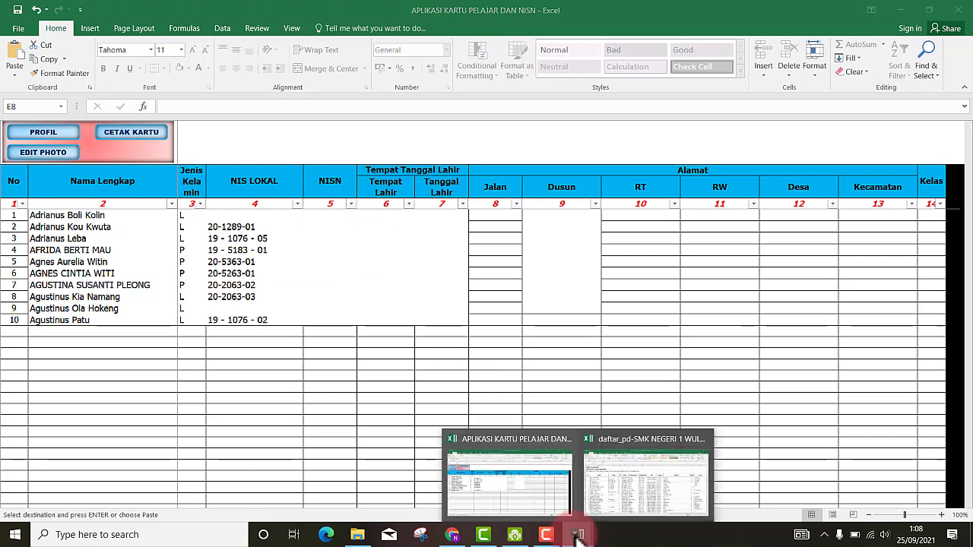
pyautogui.click(623, 504)
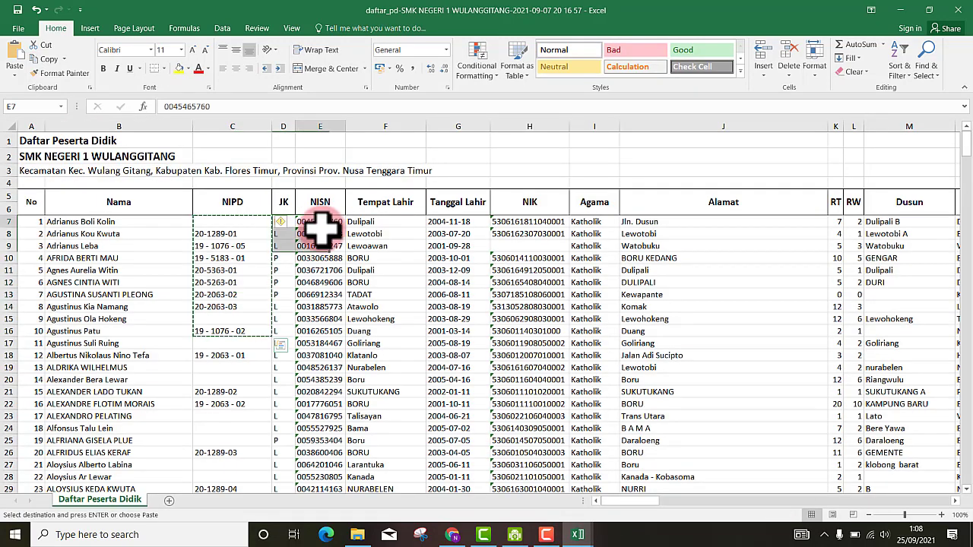
# - Copy the ten NISN numbers (E7:E16) from daftar_pd and paste them at E8 in the card sheet
pyautogui.moveTo(320, 222); pyautogui.dragTo(321, 330)
pyautogui.rightClick(327, 330)
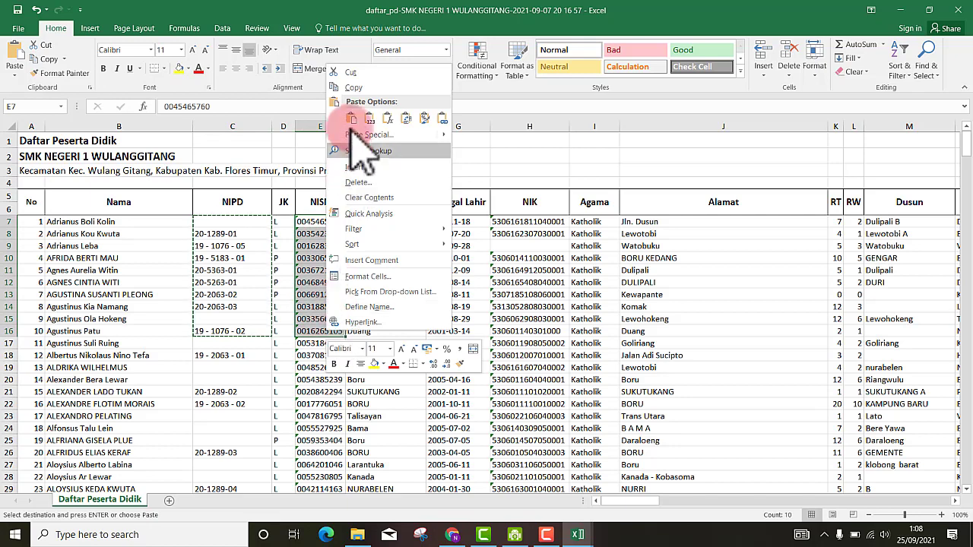
pyautogui.click(352, 87)
pyautogui.moveTo(578, 535)
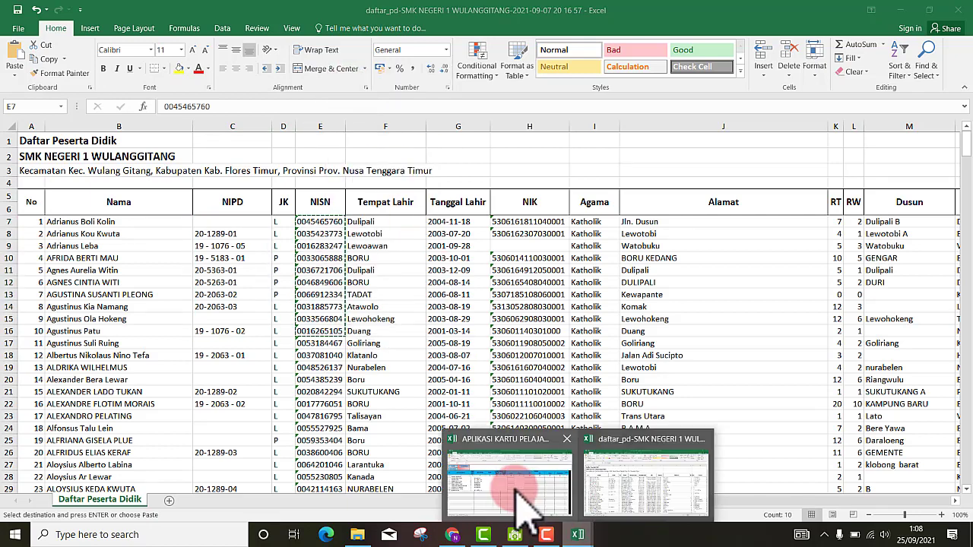
pyautogui.click(507, 486)
pyautogui.rightClick(333, 216)
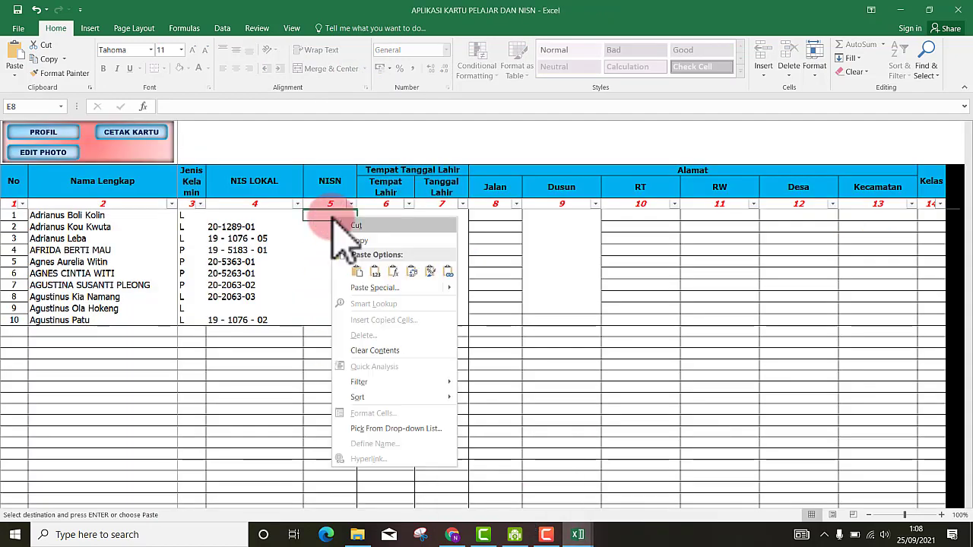
pyautogui.click(374, 271)
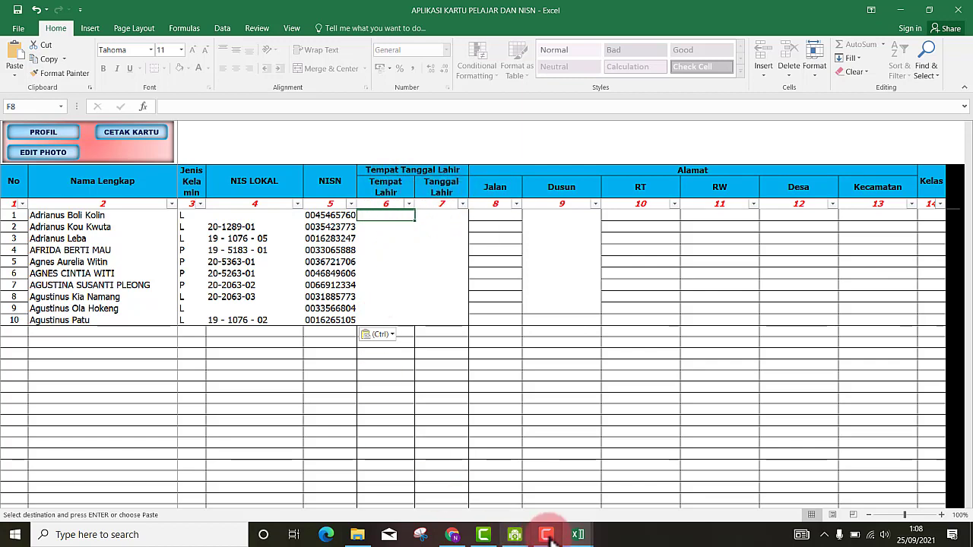
pyautogui.moveTo(578, 536)
pyautogui.click(608, 486)
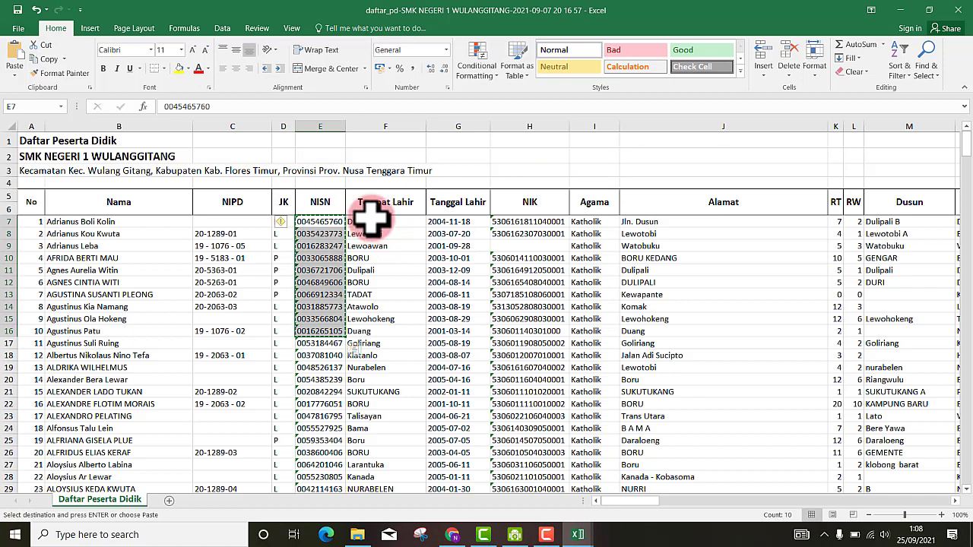
# - Copy birthplaces and birth dates (F7:G16) from daftar_pd and paste them into F8:G17
pyautogui.moveTo(372, 220); pyautogui.dragTo(380, 308)
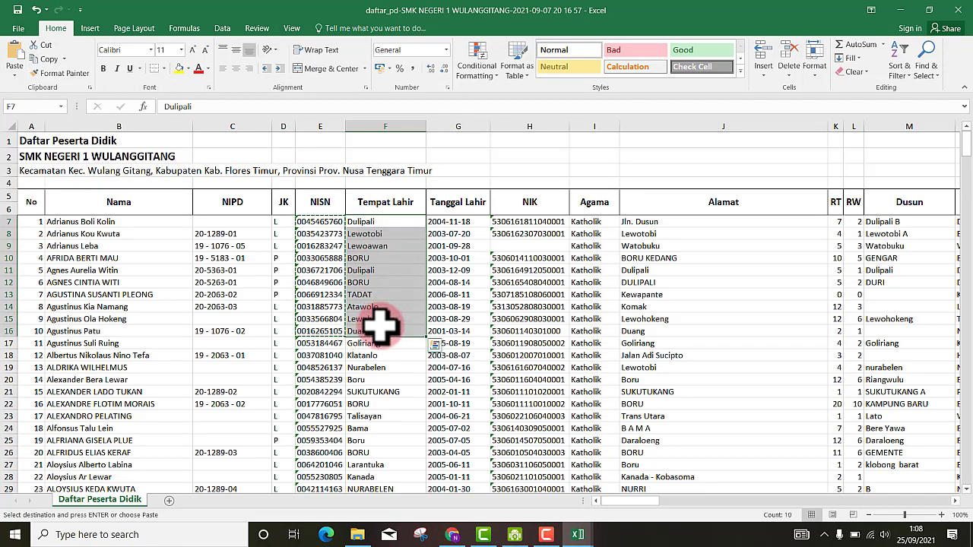
pyautogui.moveTo(376, 221); pyautogui.dragTo(446, 329)
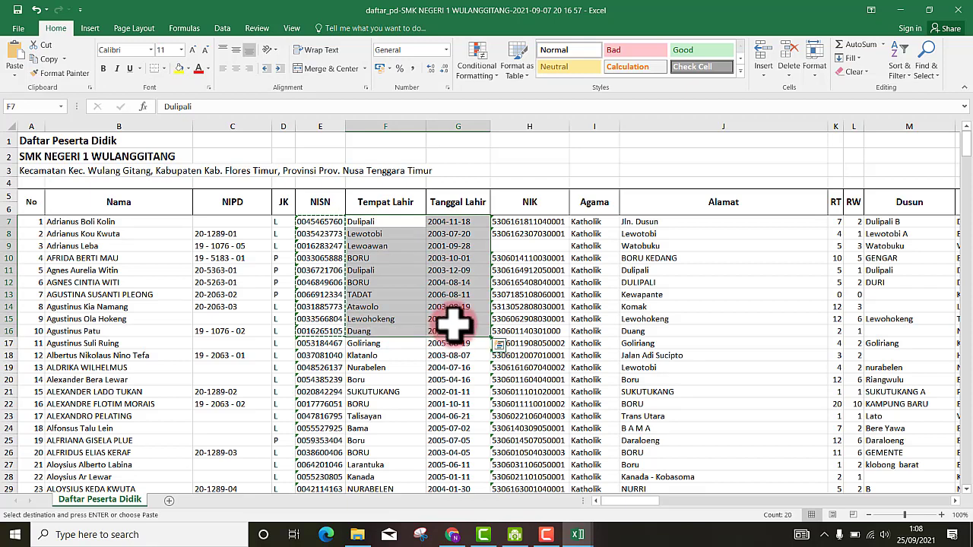
pyautogui.rightClick(401, 313)
pyautogui.click(417, 71)
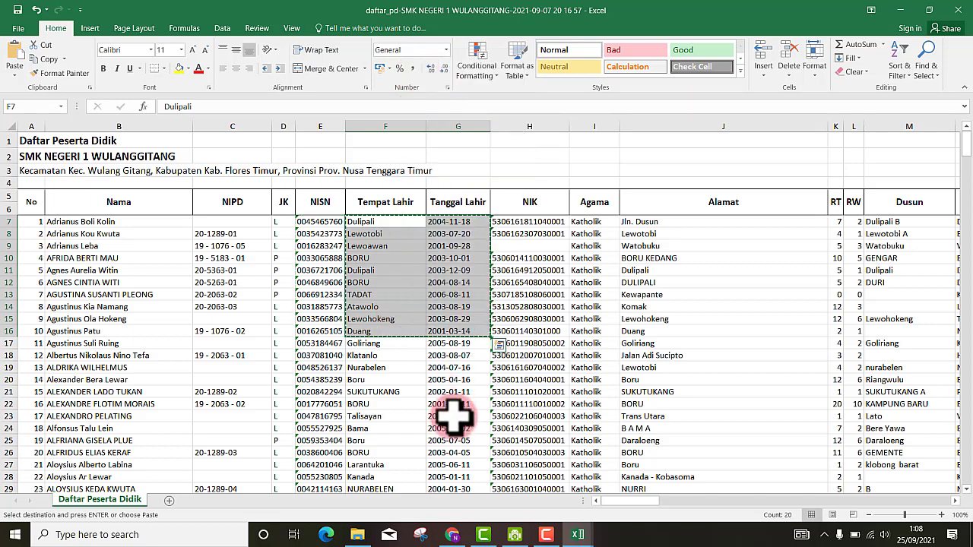
pyautogui.moveTo(577, 535)
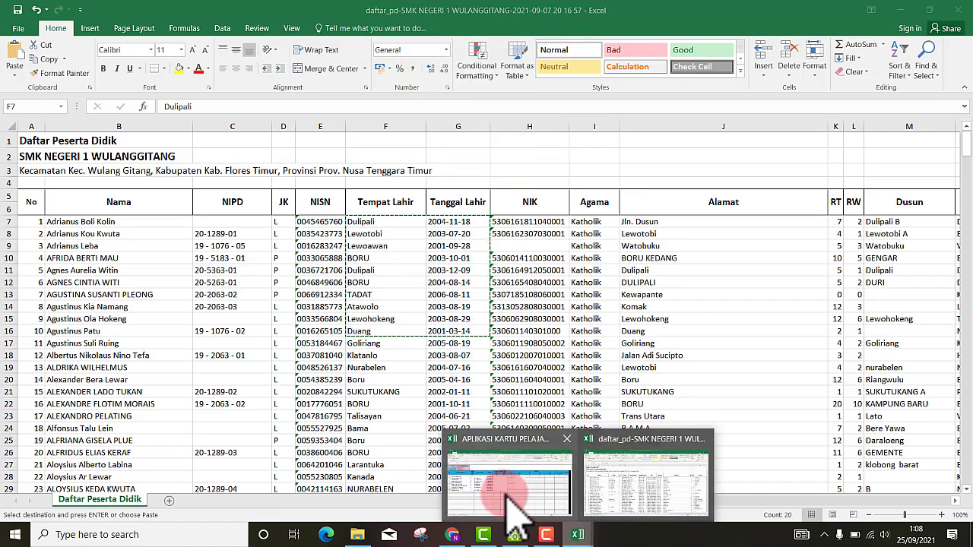
pyautogui.click(498, 511)
pyautogui.moveTo(387, 217); pyautogui.dragTo(441, 322)
pyautogui.rightClick(441, 322)
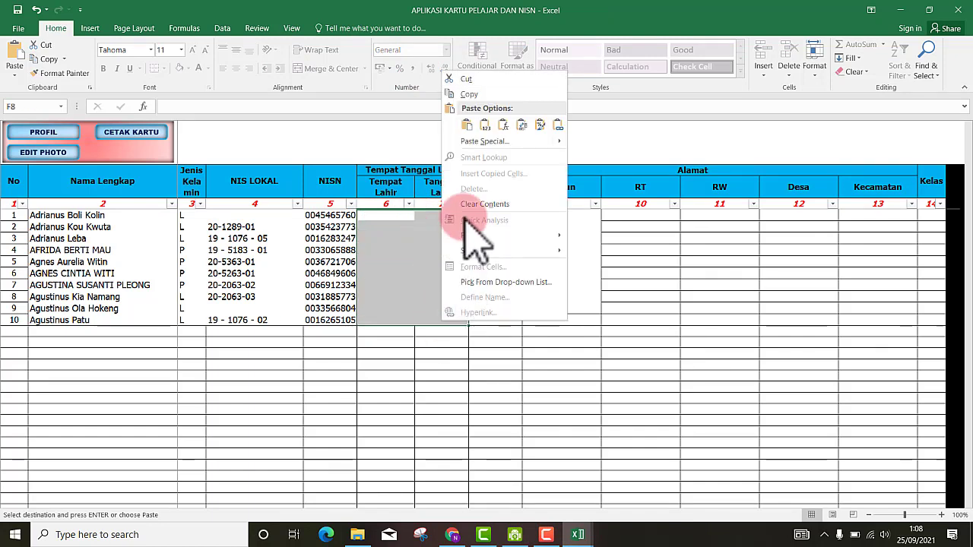
pyautogui.click(464, 127)
pyautogui.click(487, 418)
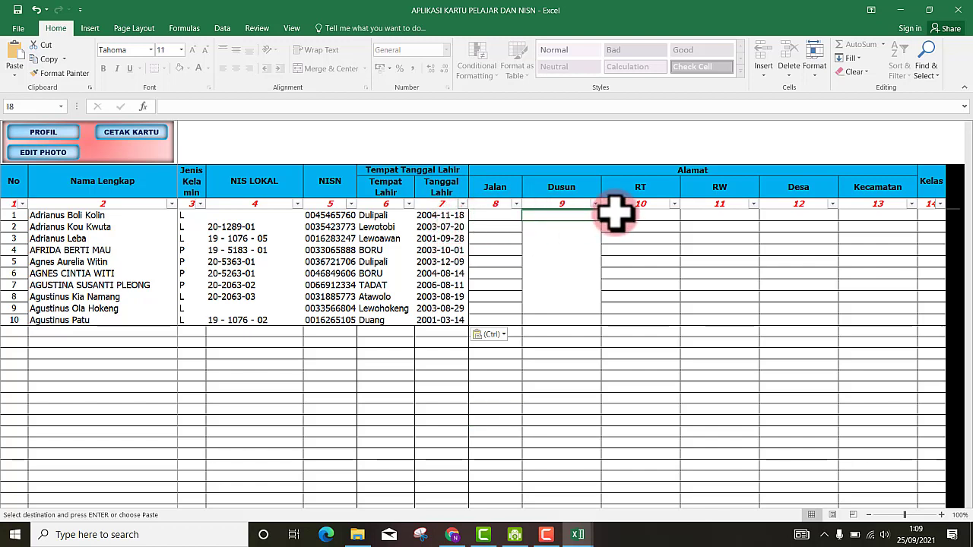
pyautogui.click(710, 217)
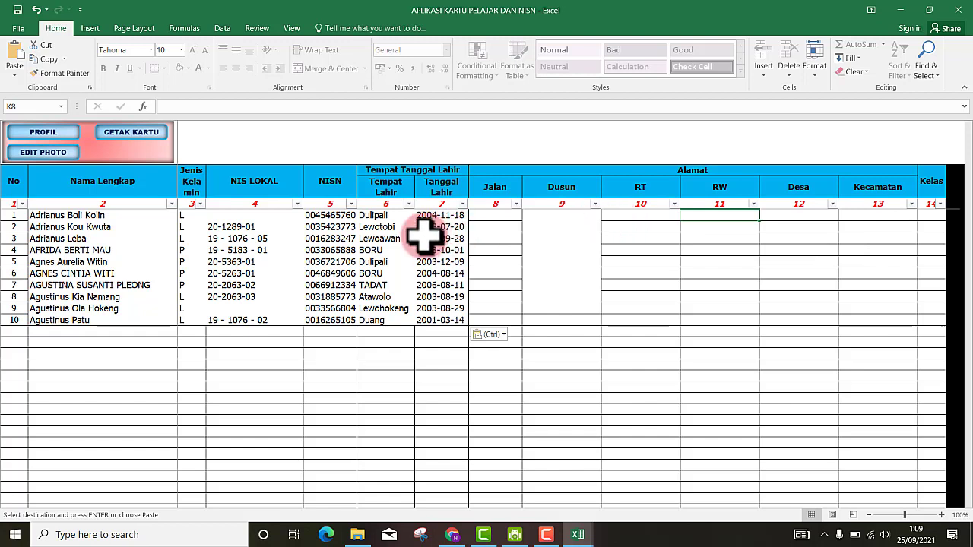
# - Copy the address block J7:O16 from the daftar_pd student list
pyautogui.moveTo(491, 215); pyautogui.dragTo(690, 300)
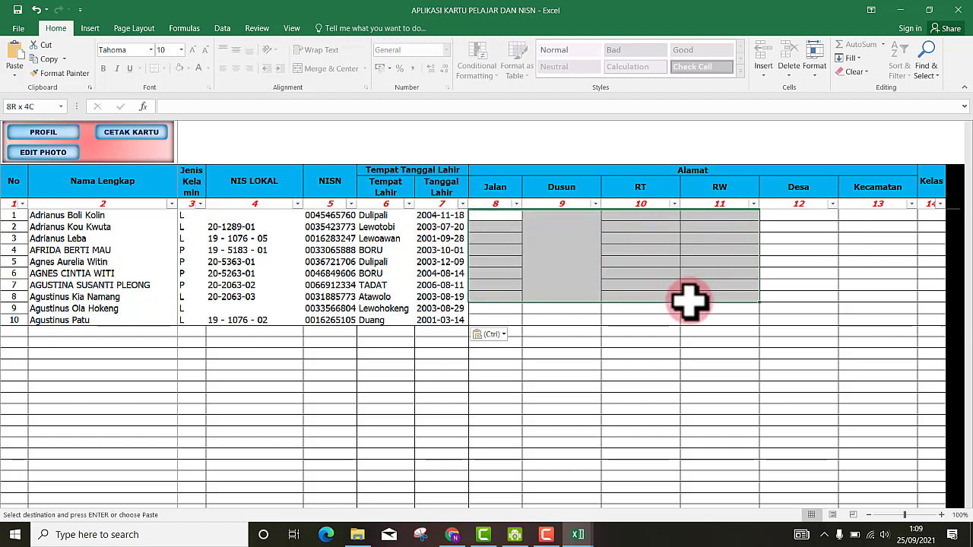
pyautogui.moveTo(486, 215); pyautogui.dragTo(604, 249)
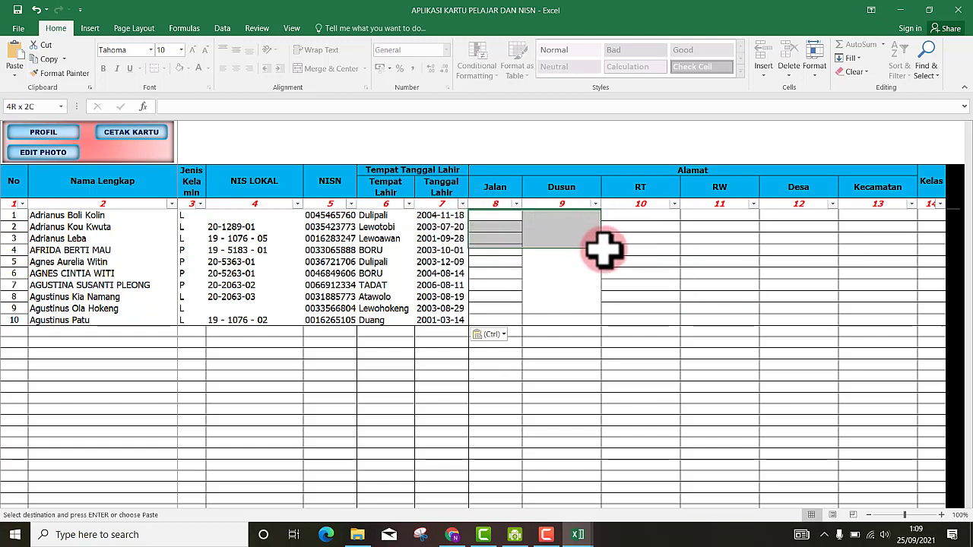
pyautogui.click(717, 213)
pyautogui.click(487, 216)
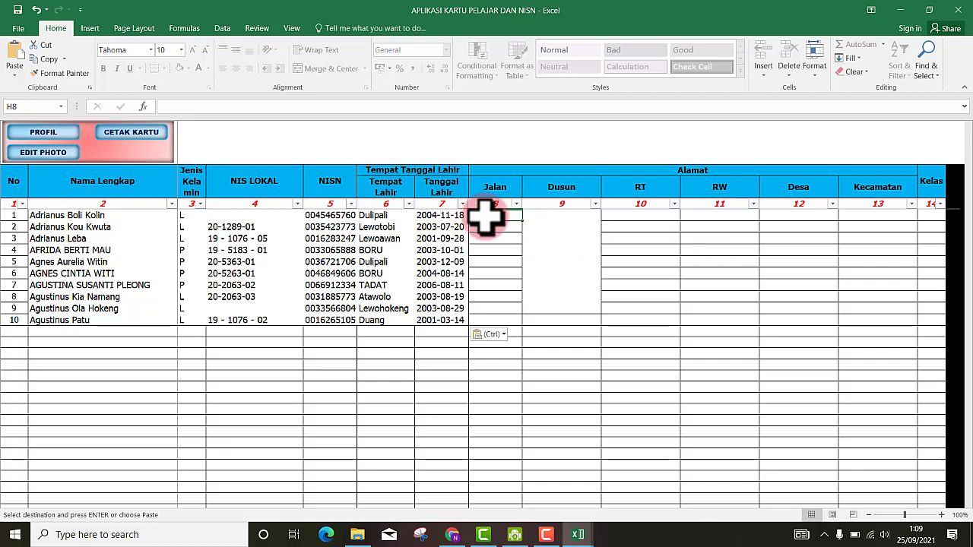
pyautogui.moveTo(578, 536)
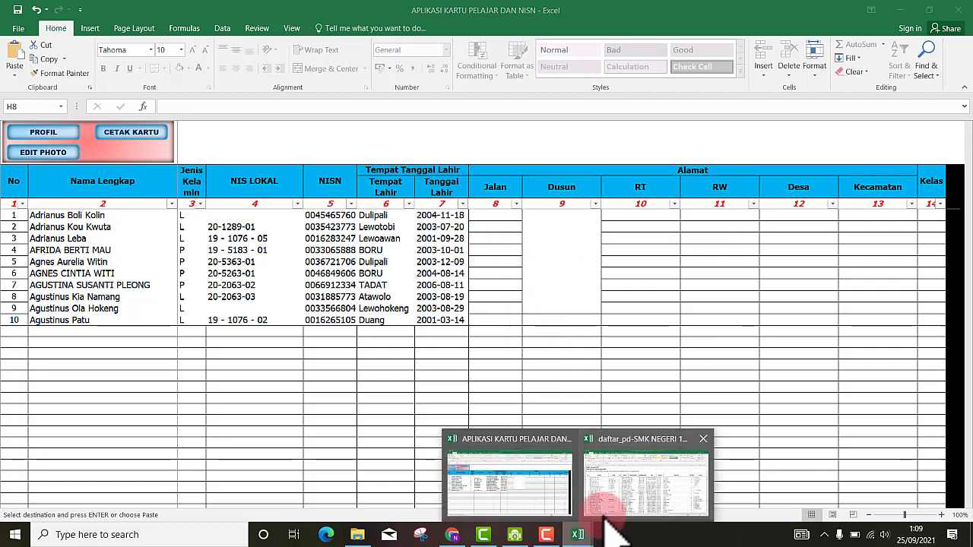
pyautogui.click(631, 517)
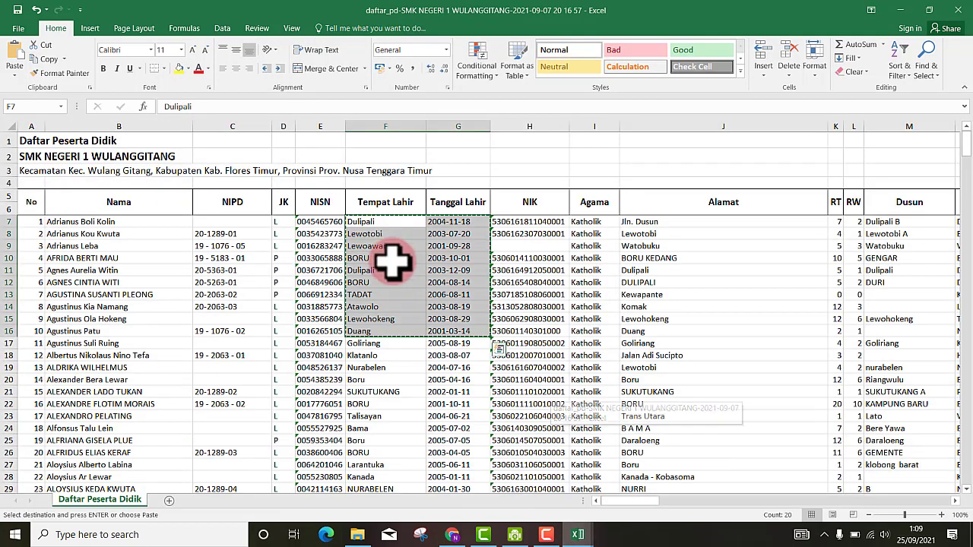
pyautogui.click(637, 221)
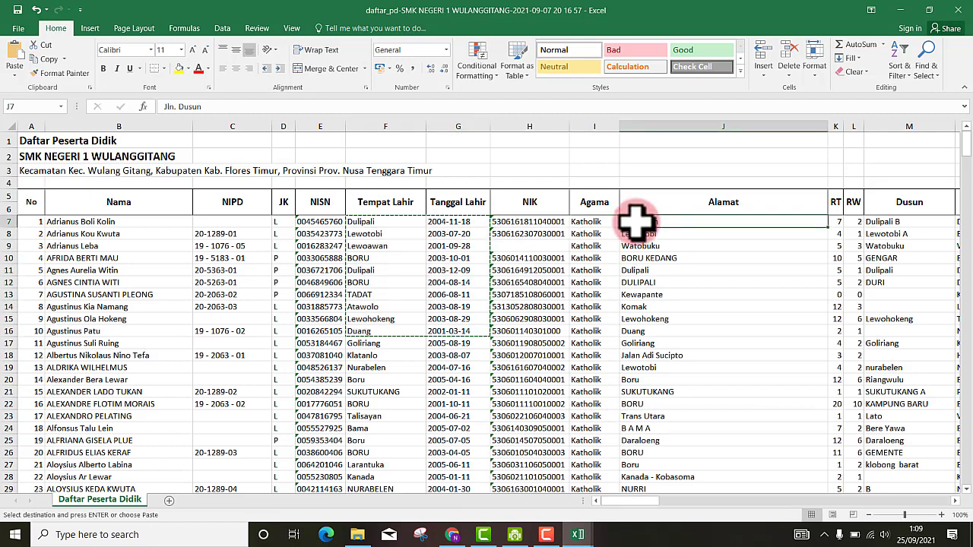
pyautogui.moveTo(638, 221); pyautogui.dragTo(279, 329)
pyautogui.rightClick(219, 301)
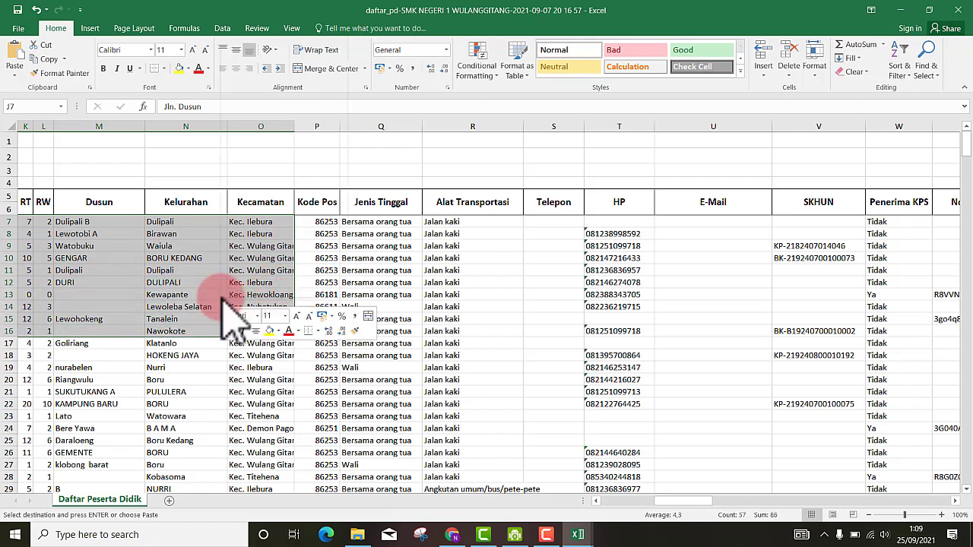
# - Paste the copied addresses into the APLIKASI KARTU table starting at H8
pyautogui.hscroll(-5, 348, 282)
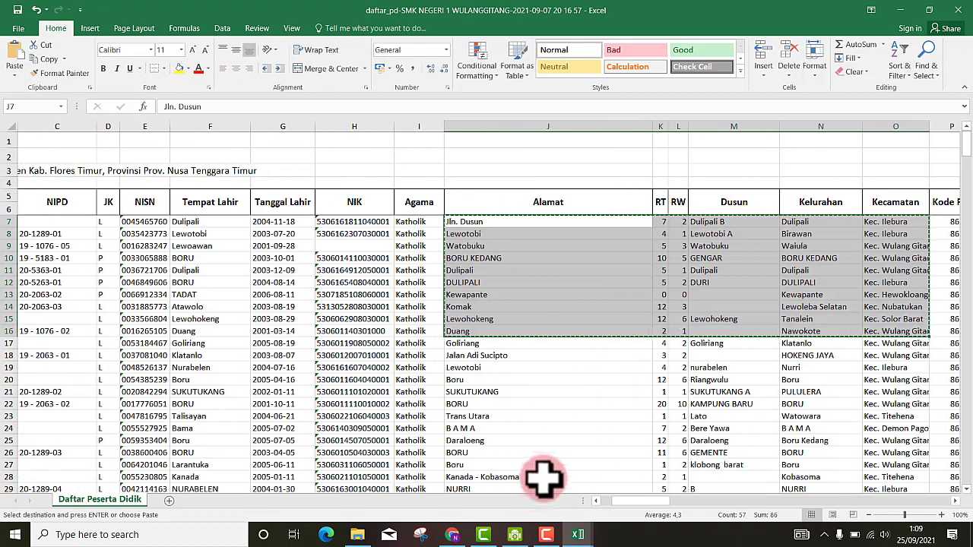
pyautogui.click(574, 533)
pyautogui.click(508, 473)
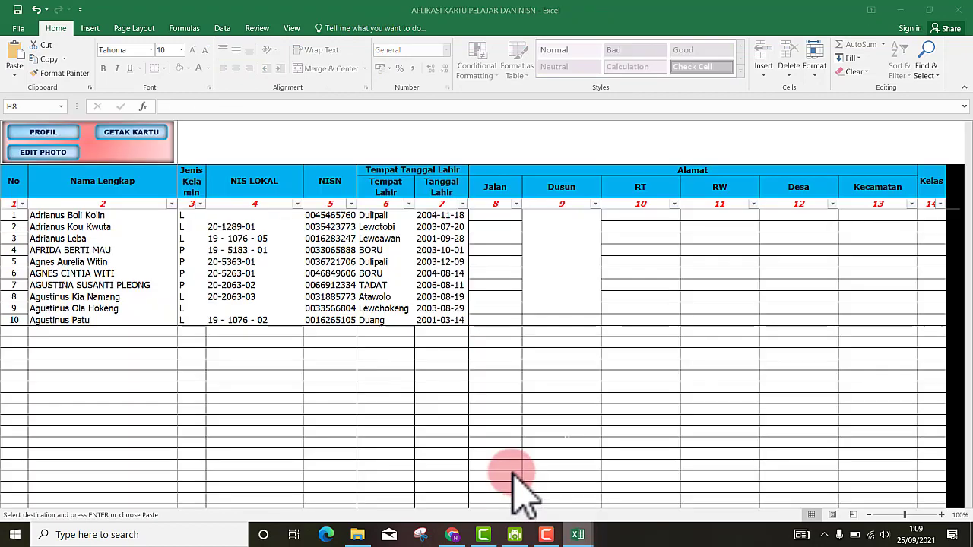
pyautogui.click(493, 216)
pyautogui.rightClick(493, 216)
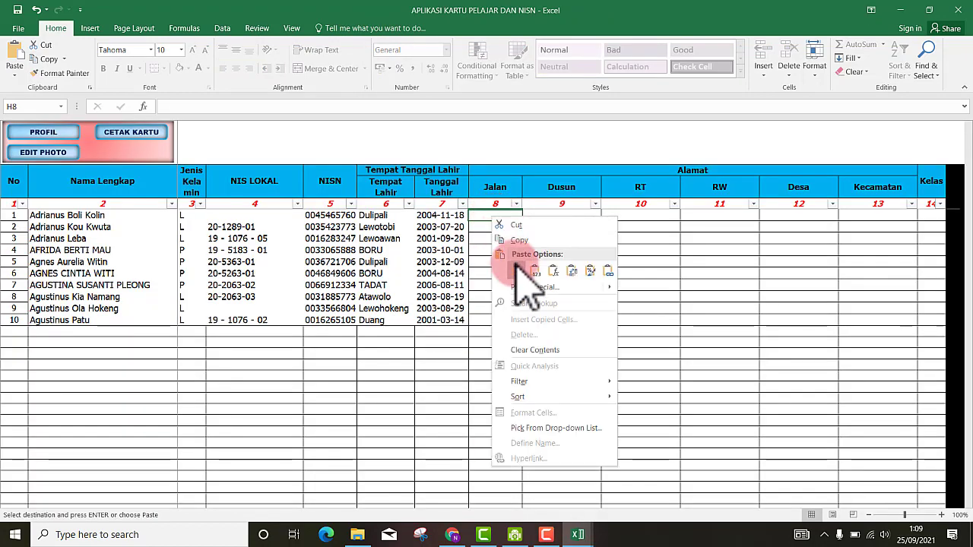
pyautogui.click(515, 268)
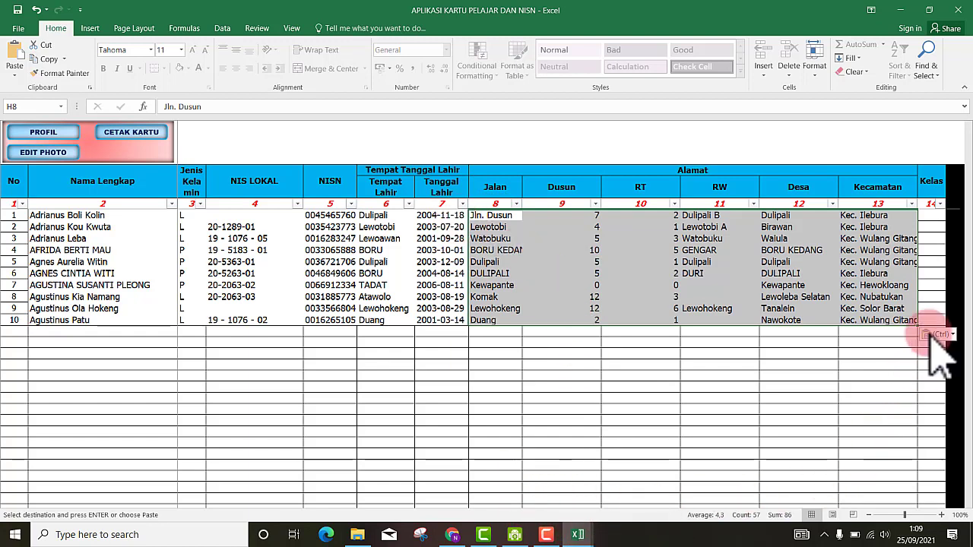
# - Enter x in the first Kelas cell N8 and restore the M11 Kecamatan entry
pyautogui.click(929, 217)
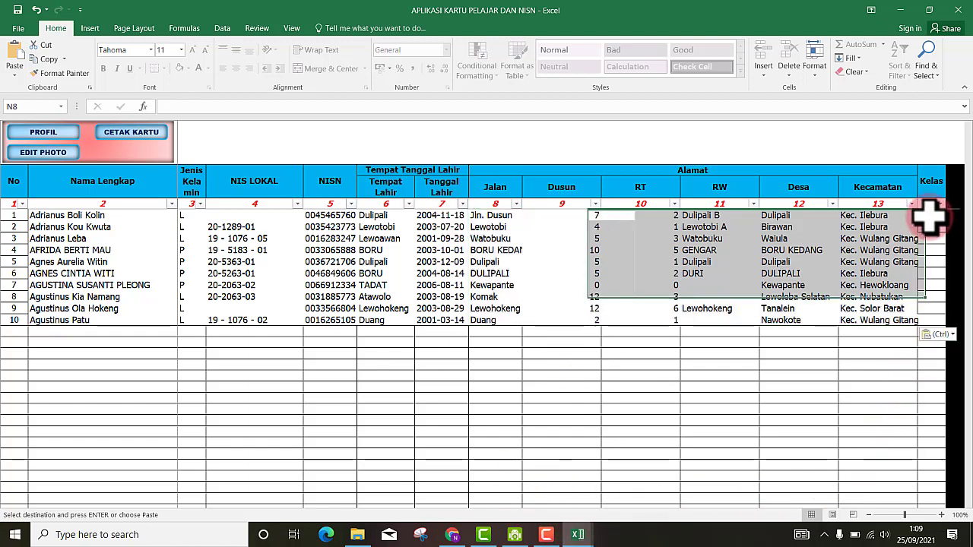
pyautogui.write('x')
pyautogui.click(875, 246)
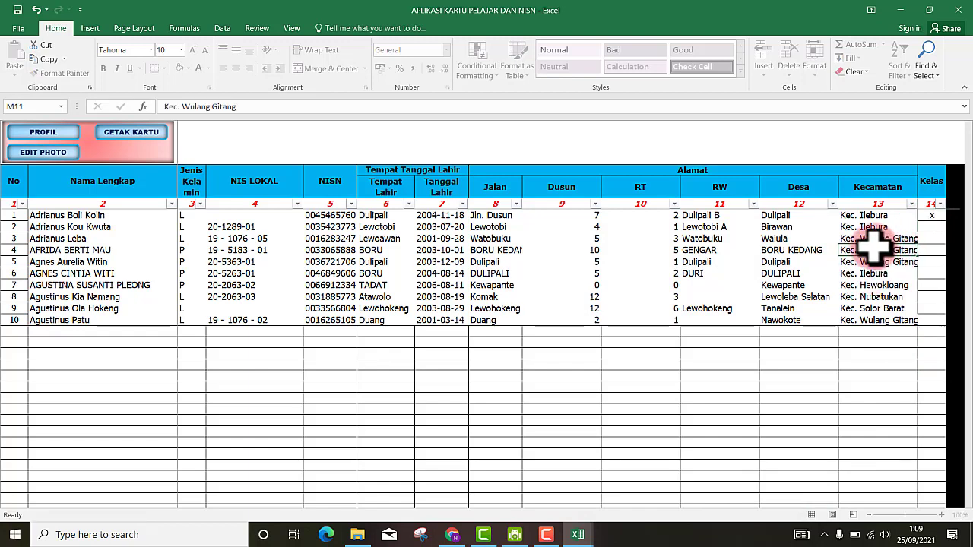
pyautogui.press('BackSpace')
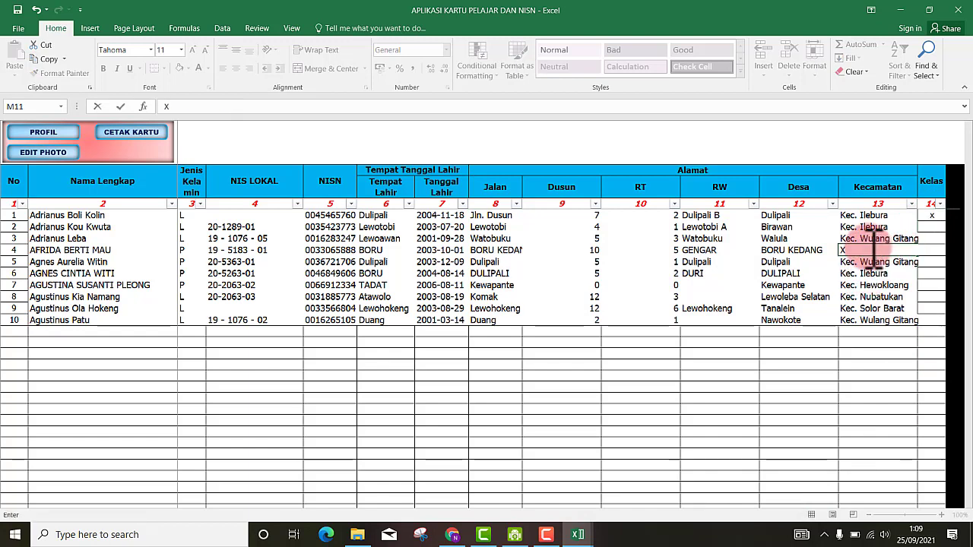
pyautogui.click(859, 386)
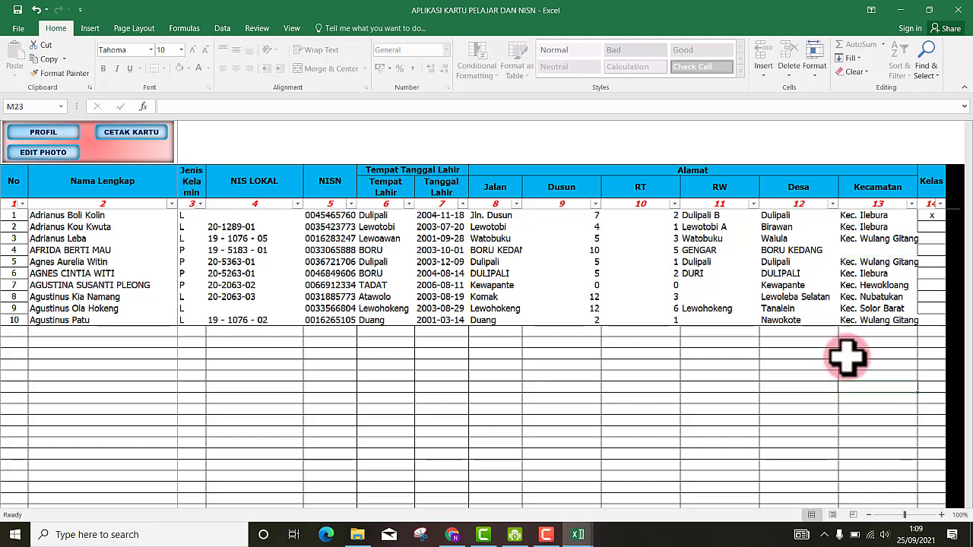
pyautogui.click(36, 9)
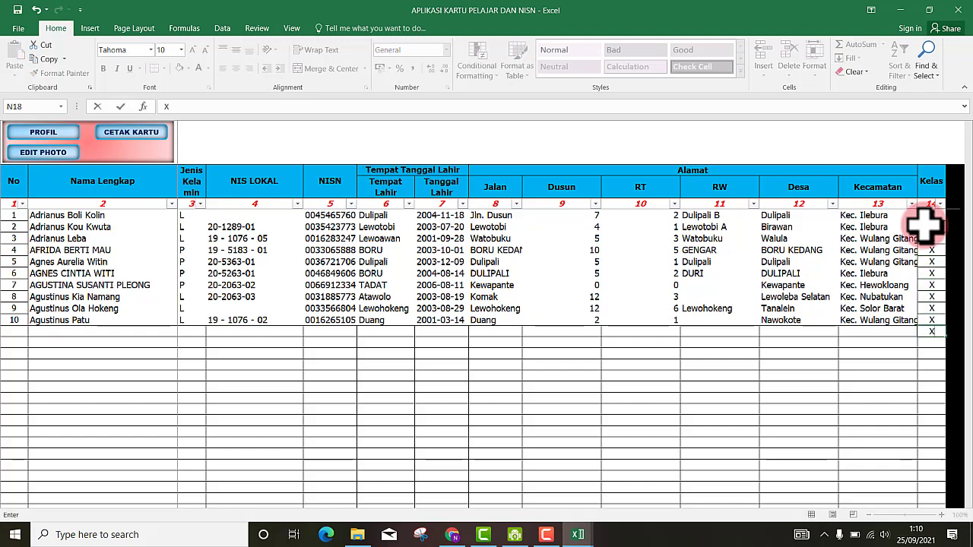
# - Commit the last Kelas X entry and move the selection off the Kelas column
pyautogui.click(558, 397)
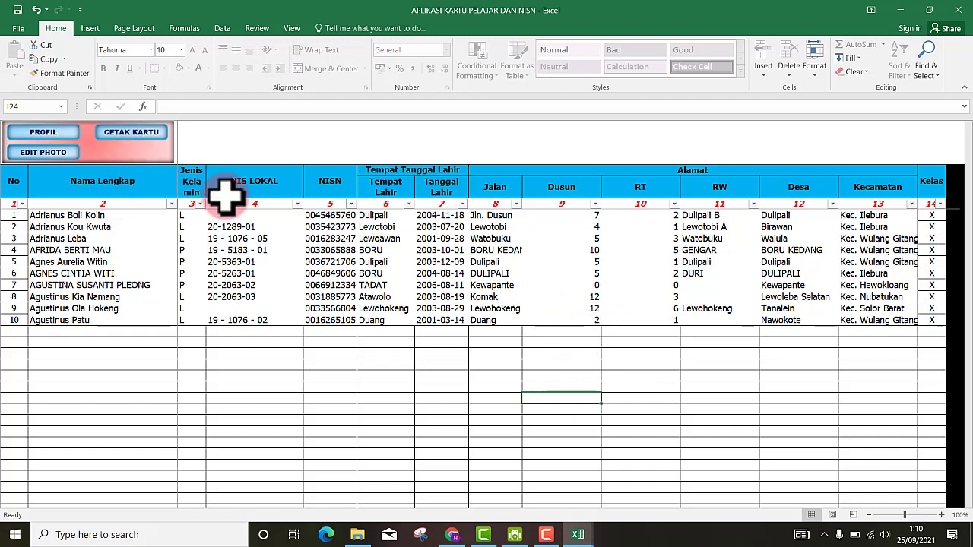
pyautogui.click(245, 352)
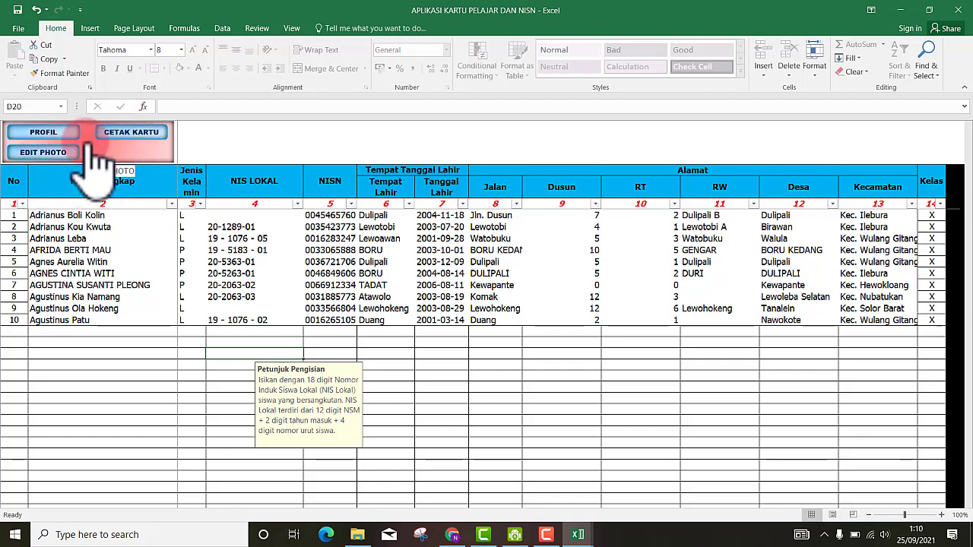
# - Preview the first student's card in CETAK KARTU, then open the EDIT PHOTO sheet
pyautogui.click(130, 284)
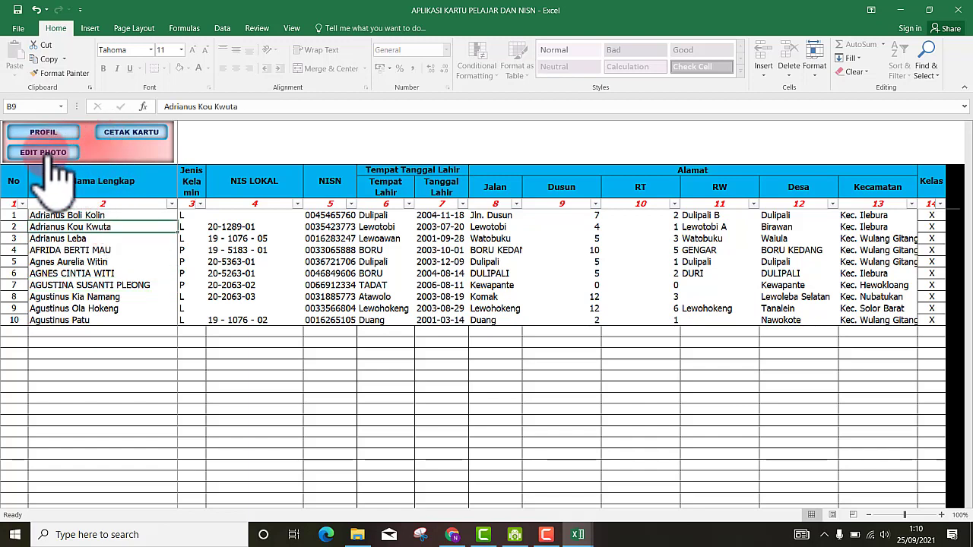
pyautogui.click(132, 134)
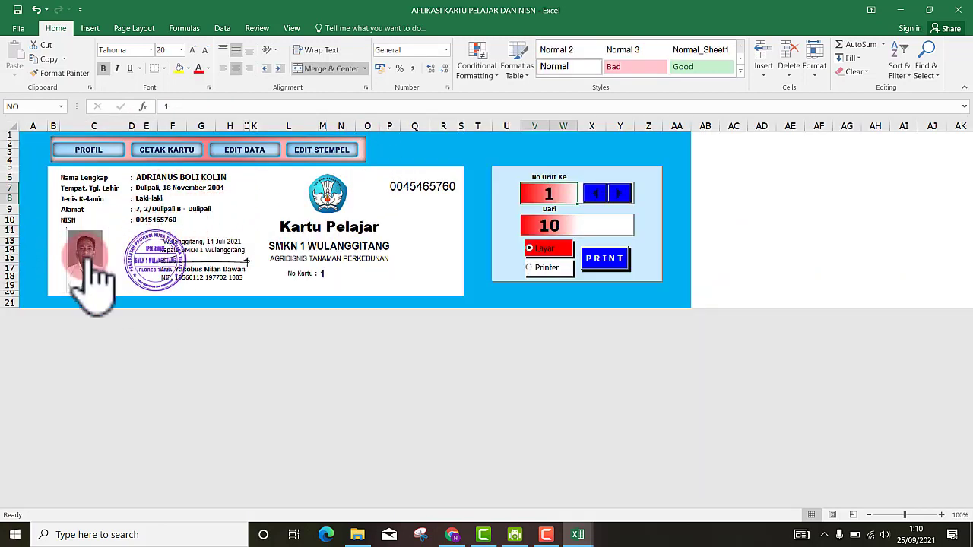
pyautogui.click(256, 156)
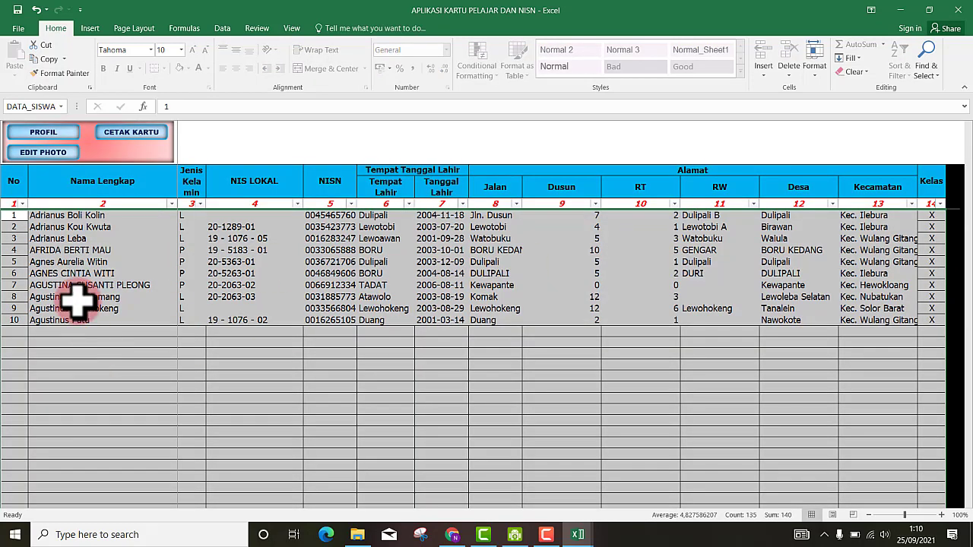
pyautogui.click(34, 155)
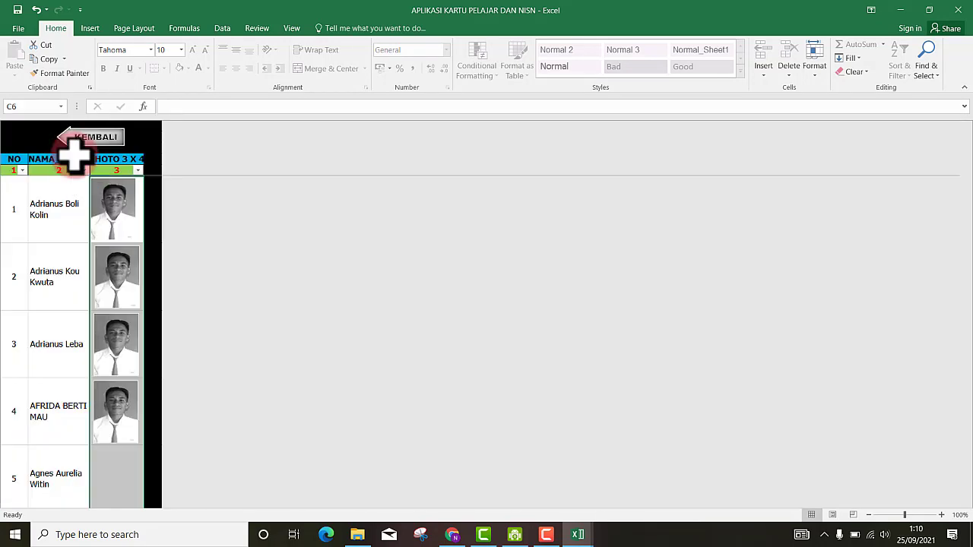
# - Delete the second student's photo and select the first row's photo
pyautogui.click(121, 212)
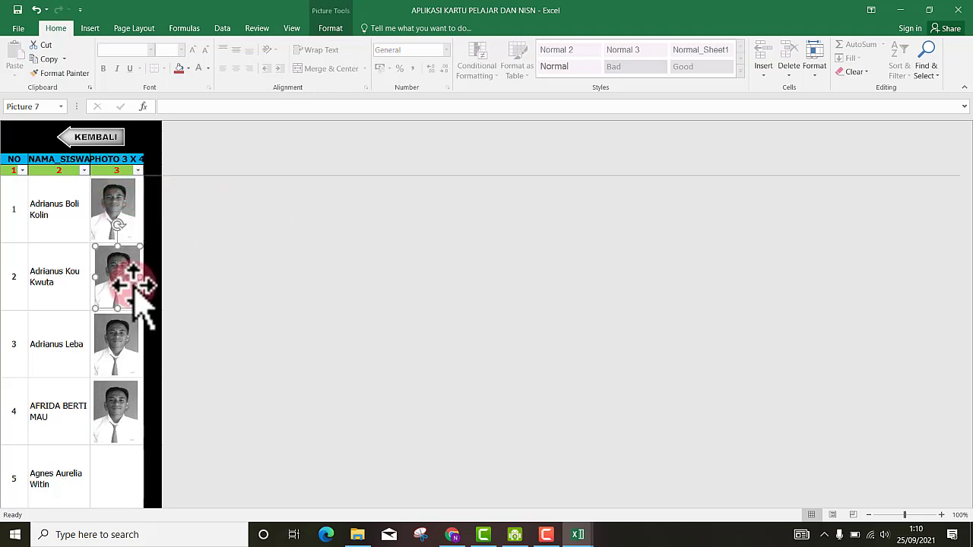
pyautogui.press('Delete')
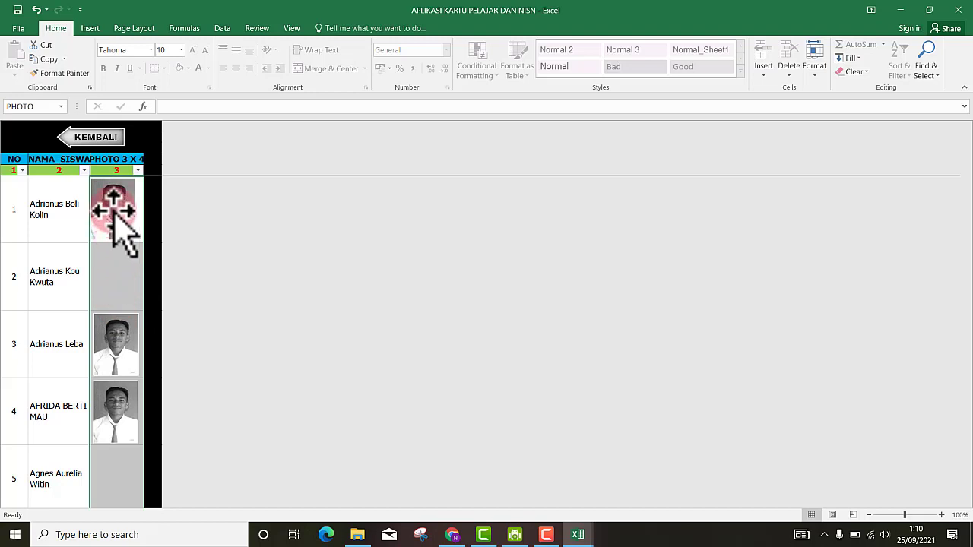
pyautogui.click(113, 211)
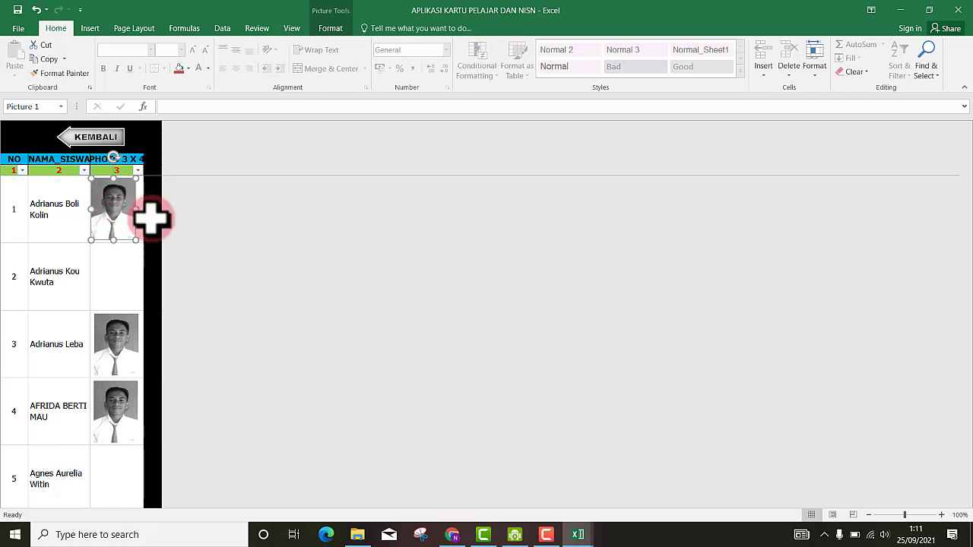
# - Replace the row 1 photo with photo 16 from D:\KARTU PELAJAR DAN NISN\FOTO PAS SISWA
pyautogui.rightClick(110, 215)
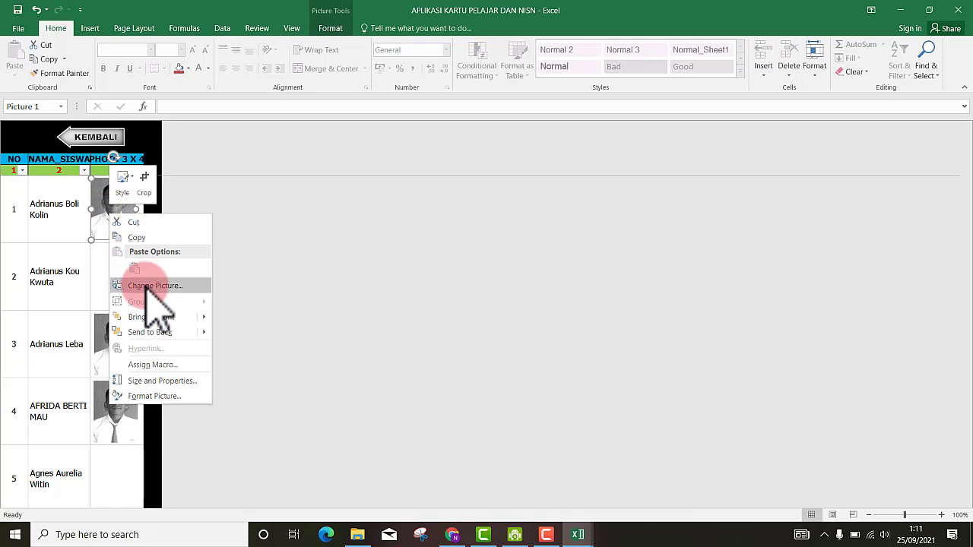
pyautogui.click(148, 286)
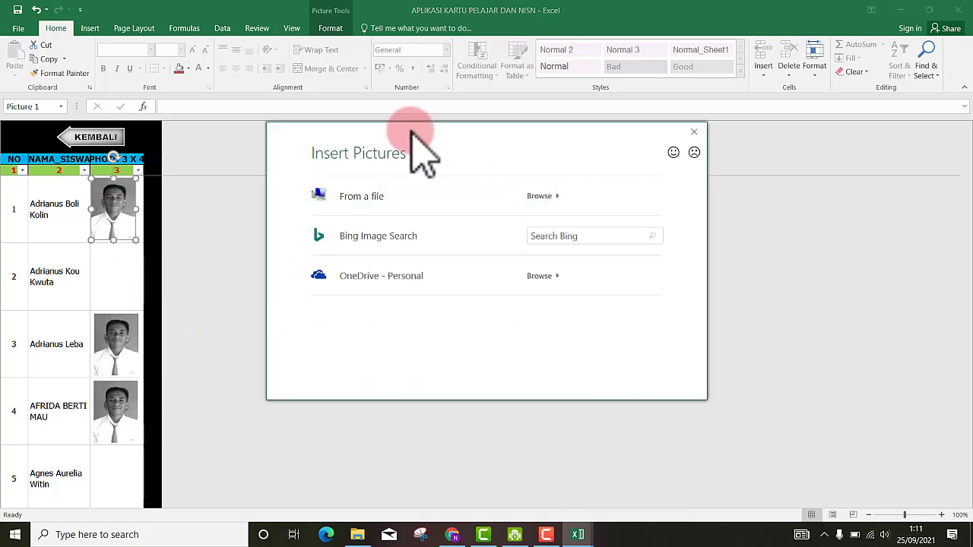
pyautogui.click(404, 198)
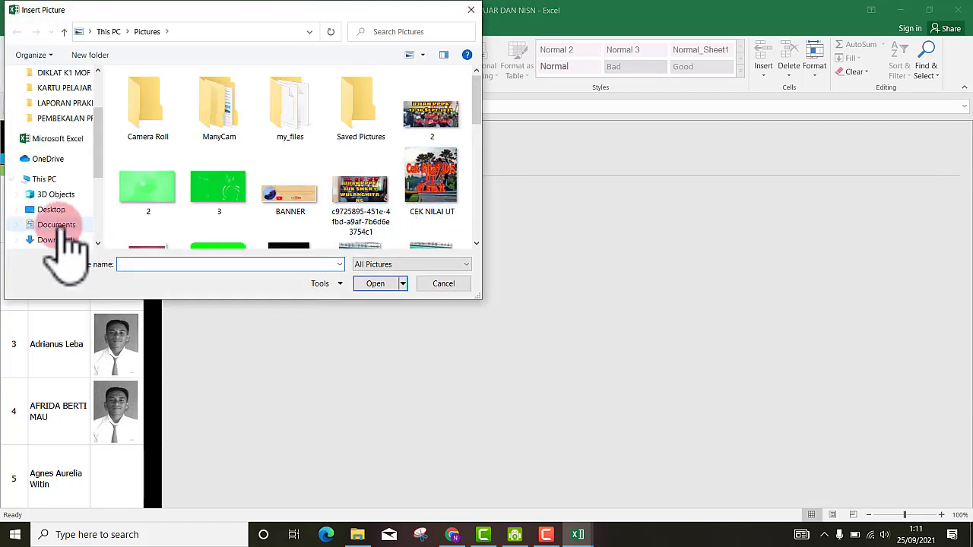
pyautogui.moveTo(95, 158); pyautogui.dragTo(99, 208)
pyautogui.click(72, 195)
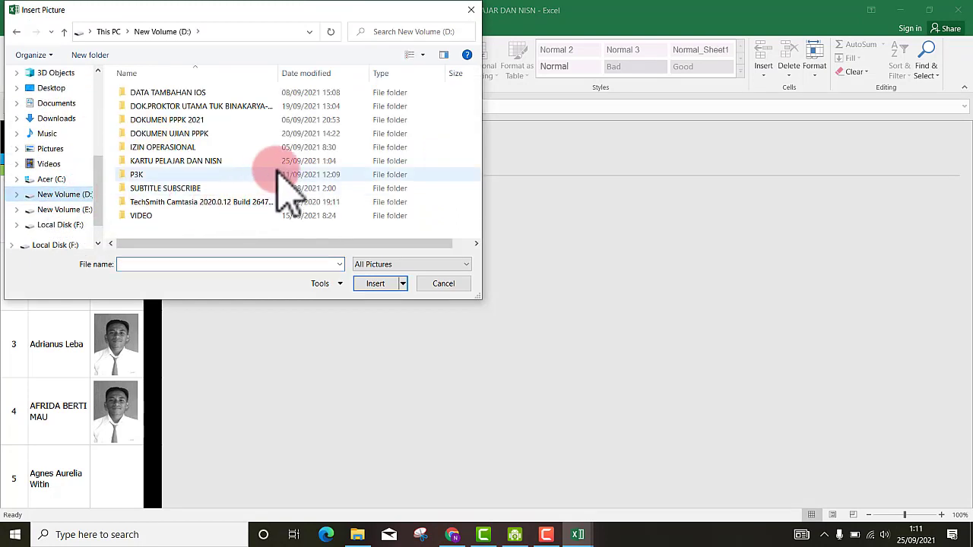
pyautogui.doubleClick(164, 160)
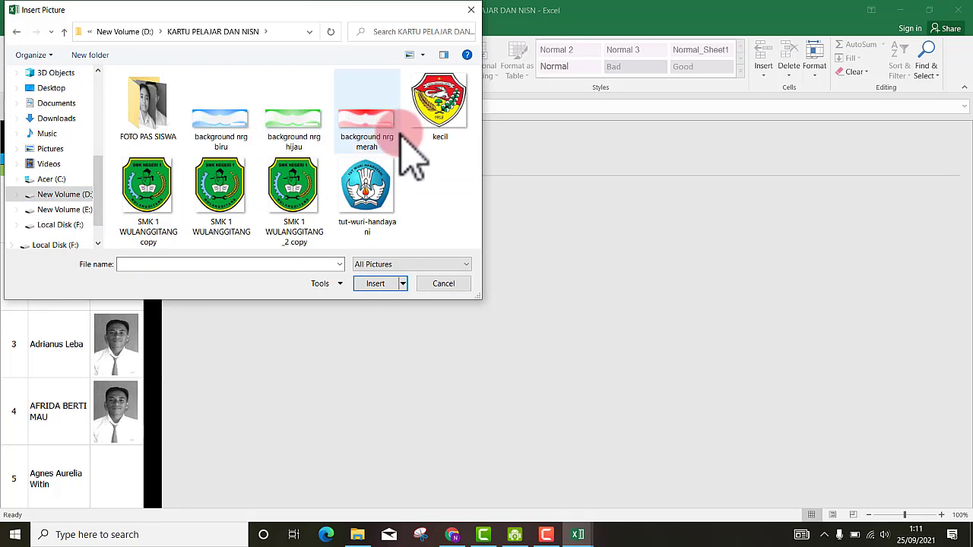
pyautogui.doubleClick(141, 114)
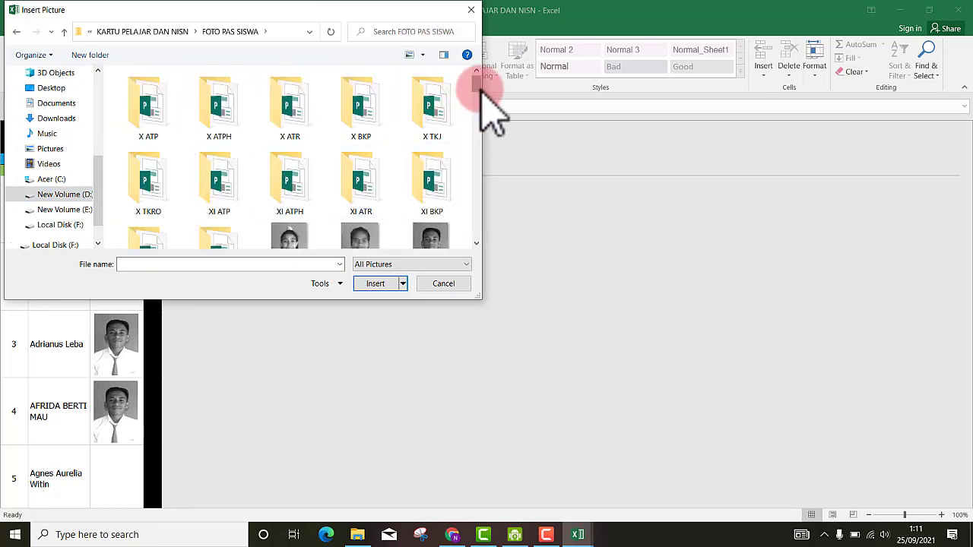
pyautogui.moveTo(482, 97); pyautogui.dragTo(485, 122)
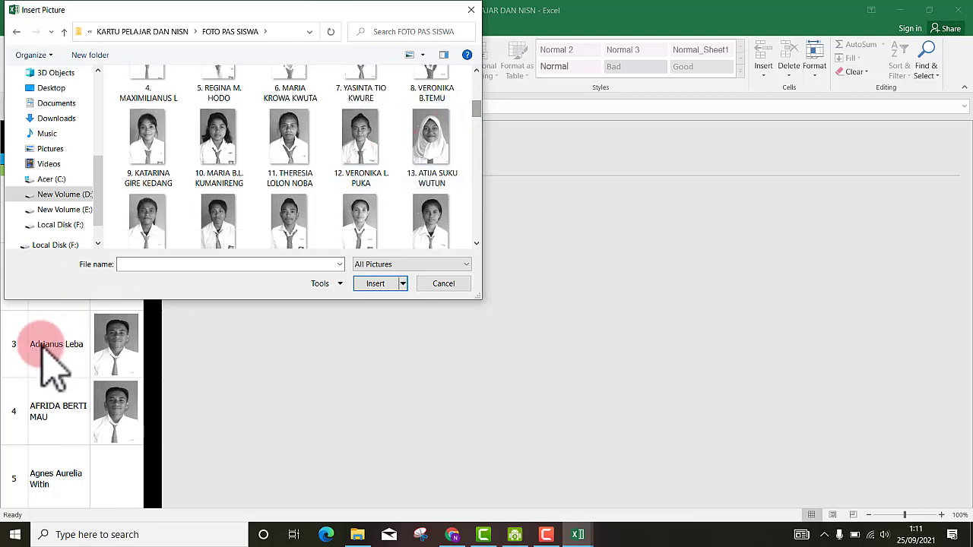
pyautogui.moveTo(182, 12); pyautogui.dragTo(467, 79)
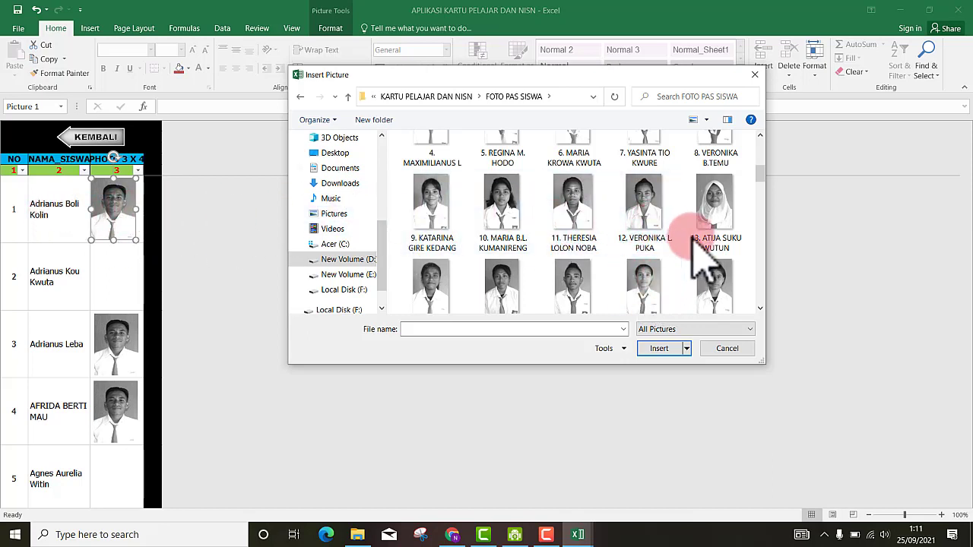
pyautogui.moveTo(764, 173)
pyautogui.mouseDown()
pyautogui.moveTo(764, 152)
pyautogui.moveTo(764, 184)
pyautogui.mouseUp()
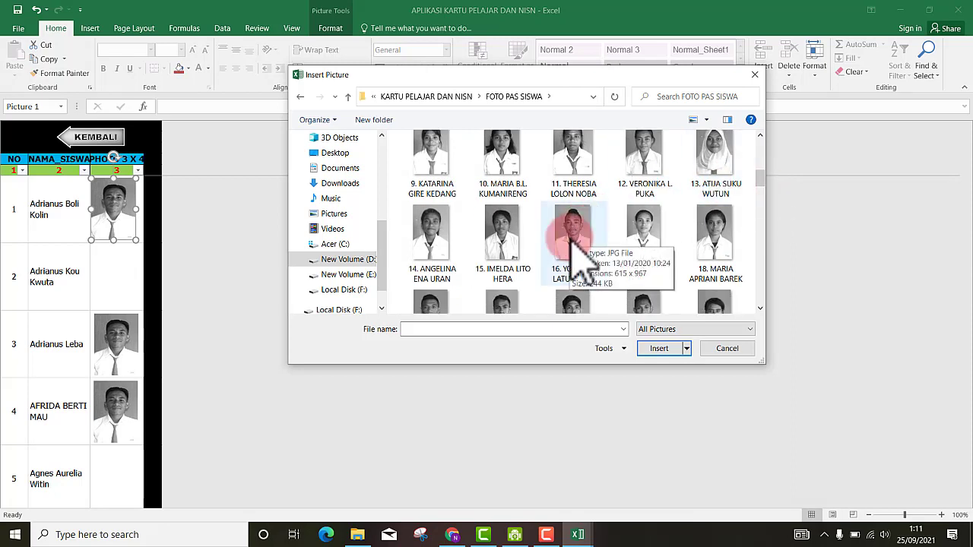
pyautogui.click(571, 243)
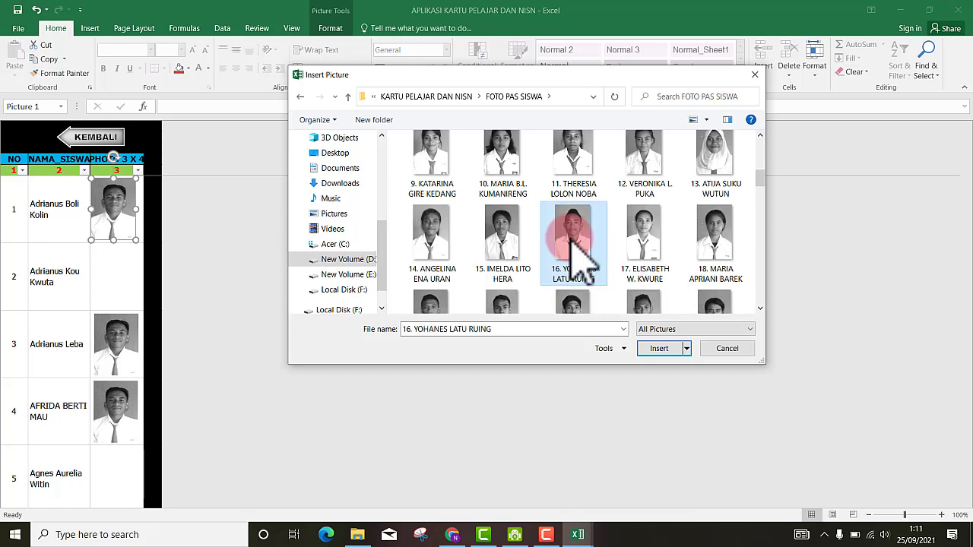
pyautogui.click(655, 348)
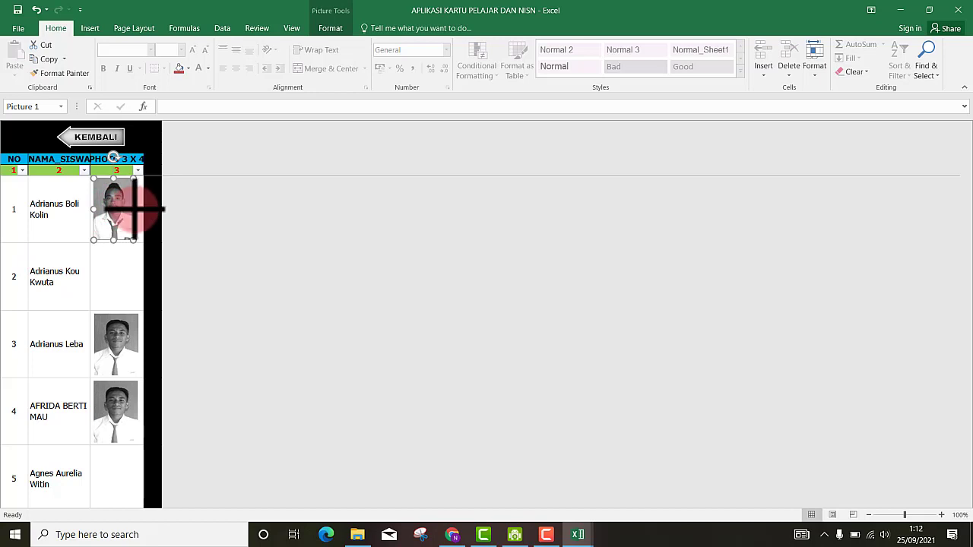
# - Resize the row 1 photo's width and height to fill its PHOTO 3 X 4 cell
pyautogui.moveTo(135, 209); pyautogui.dragTo(91, 207)
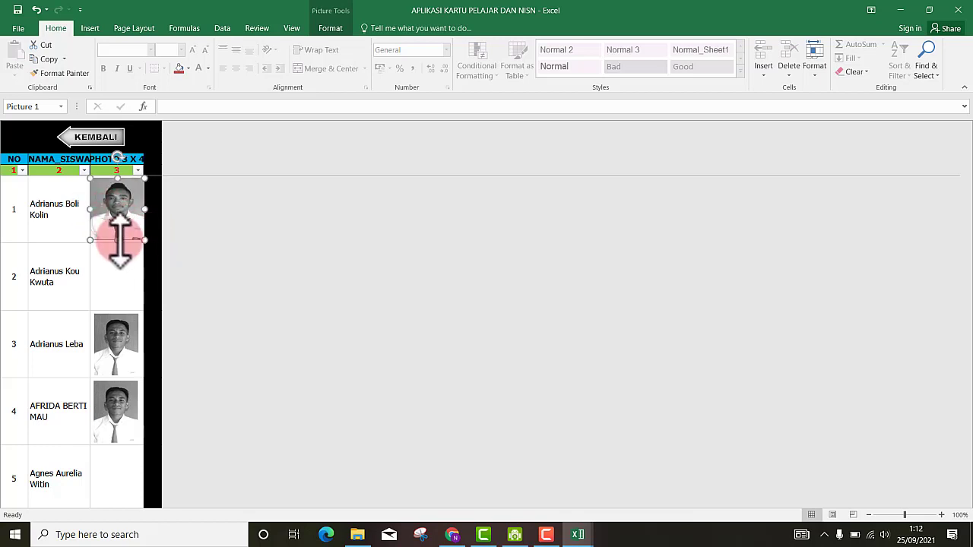
pyautogui.moveTo(118, 240); pyautogui.dragTo(118, 242)
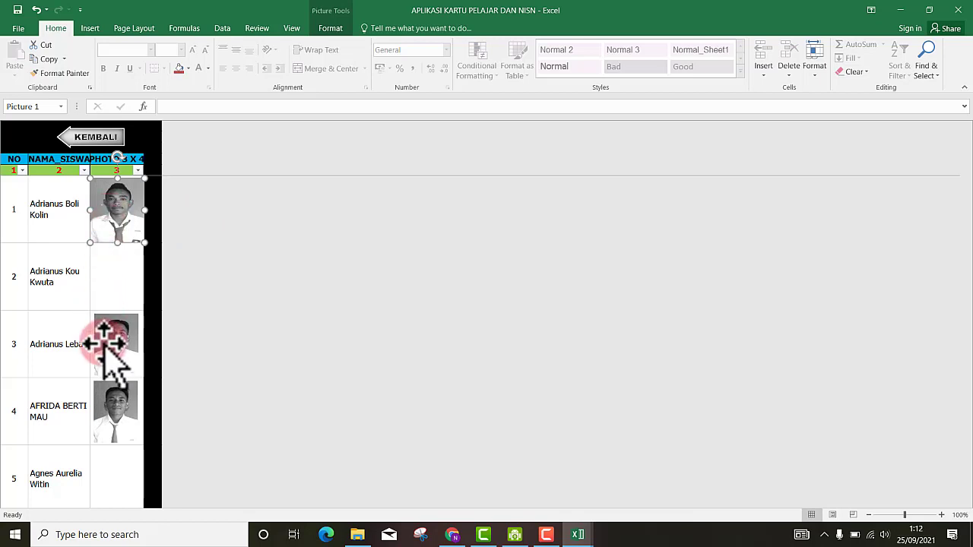
pyautogui.click(113, 281)
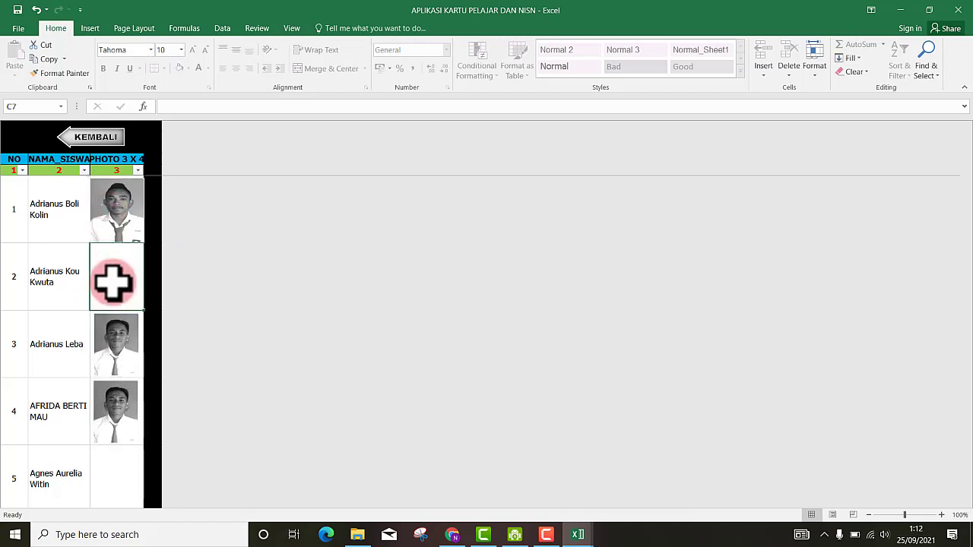
pyautogui.click(111, 212)
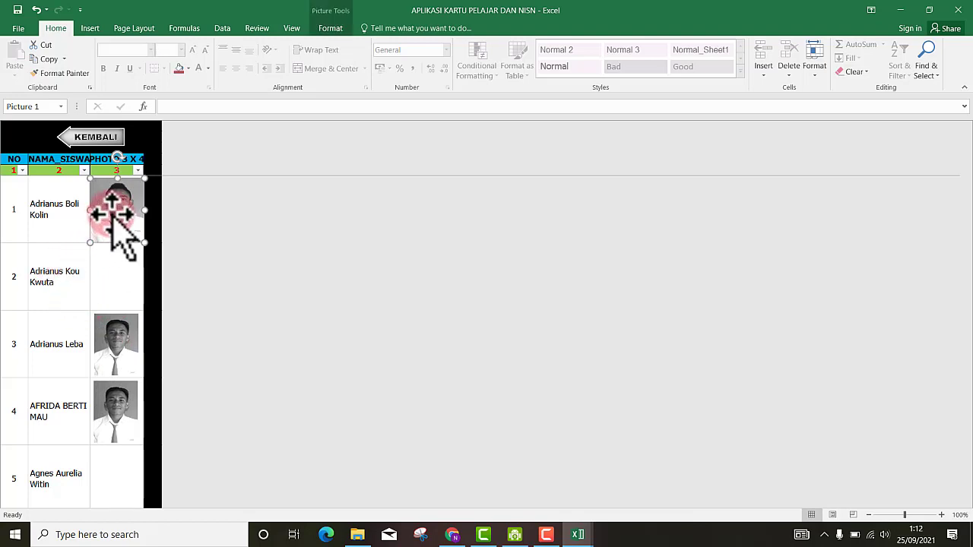
# - Copy the row 1 photo and paste it aligned into the row 2 photo cell
pyautogui.rightClick(112, 215)
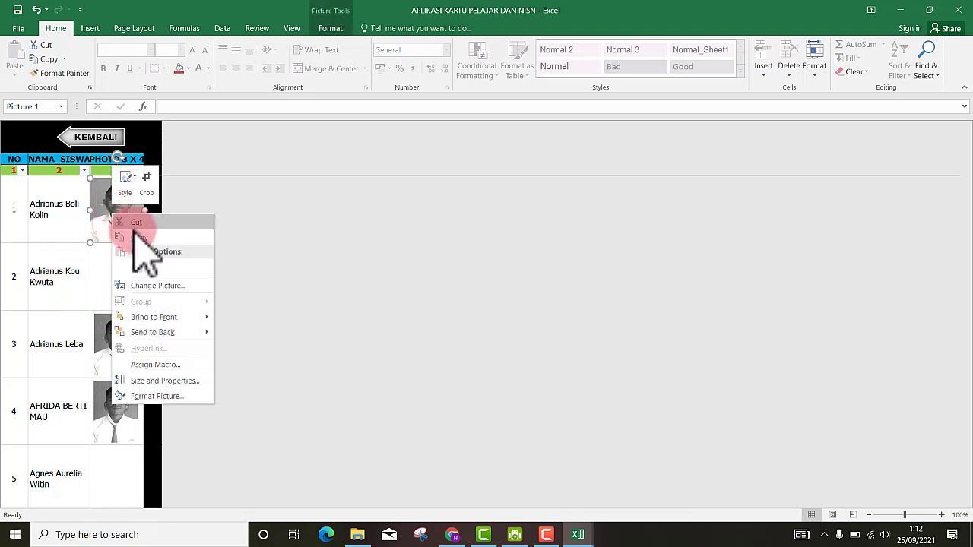
pyautogui.click(111, 251)
pyautogui.rightClick(99, 265)
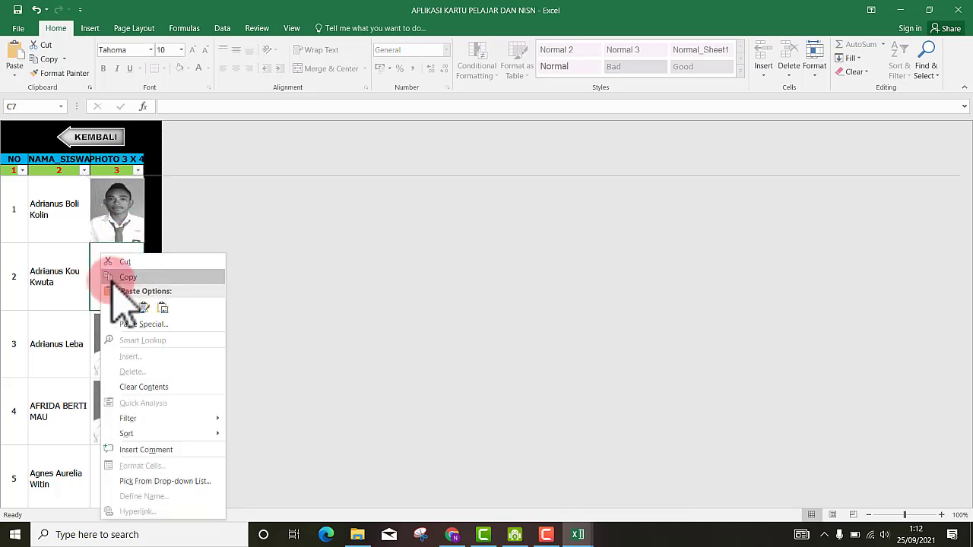
pyautogui.click(138, 308)
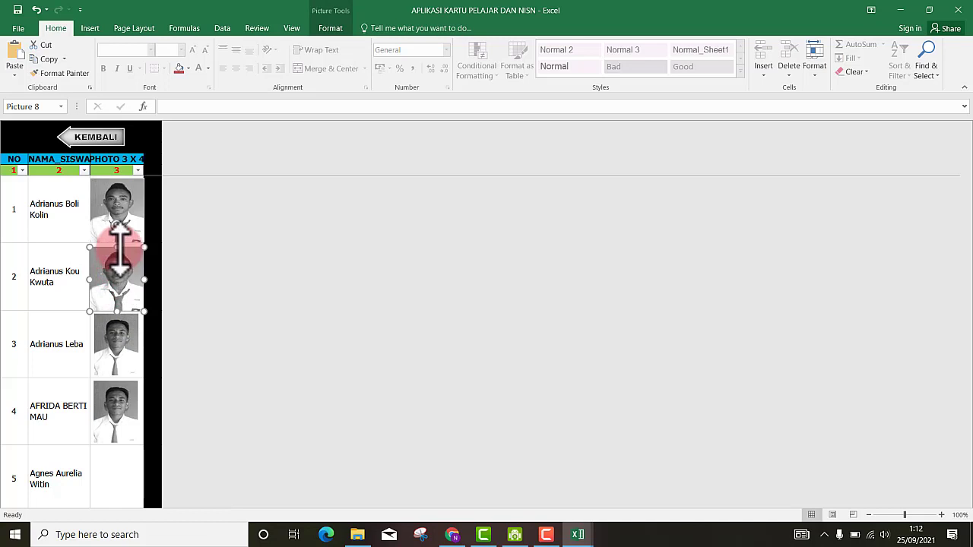
pyautogui.moveTo(118, 247); pyautogui.dragTo(118, 246)
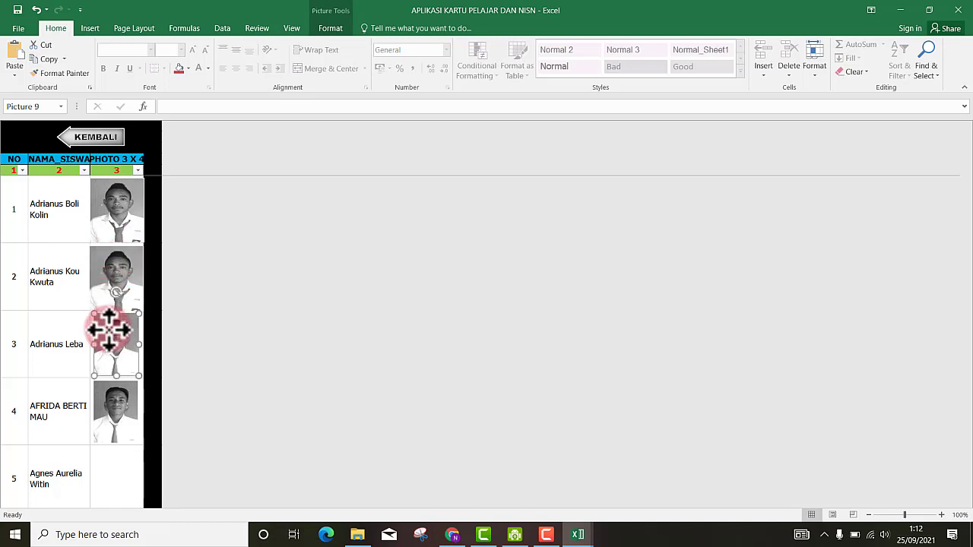
# - Delete the row 3 and row 4 photos
pyautogui.press('Delete')
pyautogui.click(108, 403)
pyautogui.press('Delete')
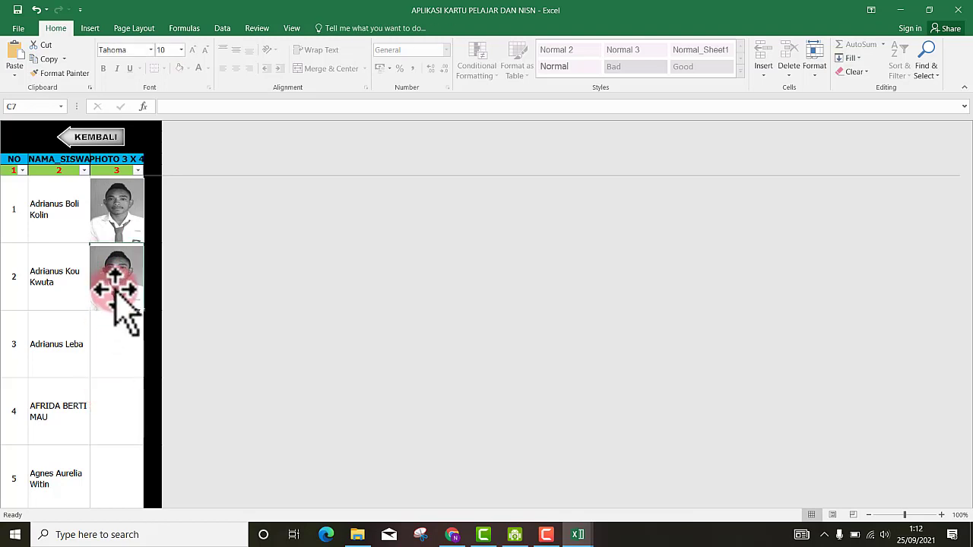
pyautogui.click(114, 289)
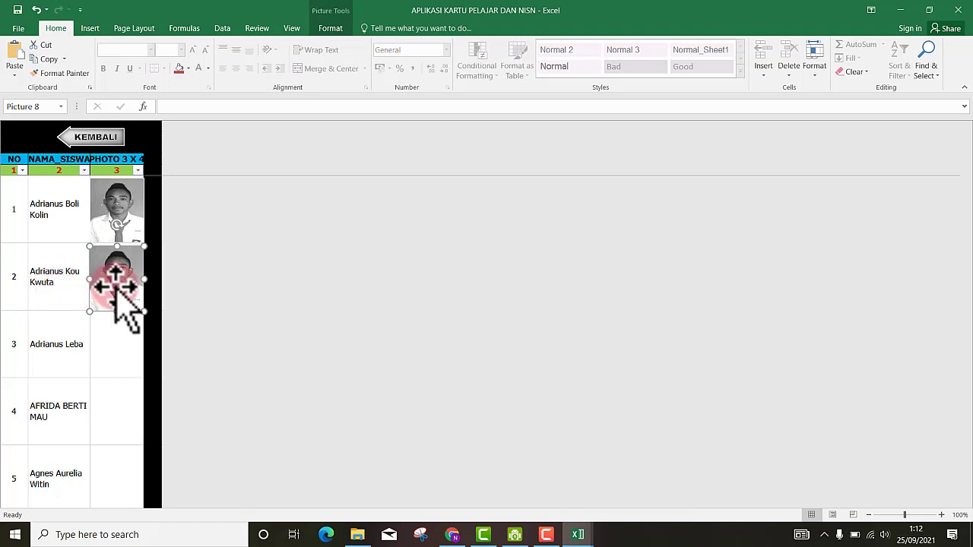
# - Replace the row 2 photo with student photo number 19 from file
pyautogui.rightClick(116, 289)
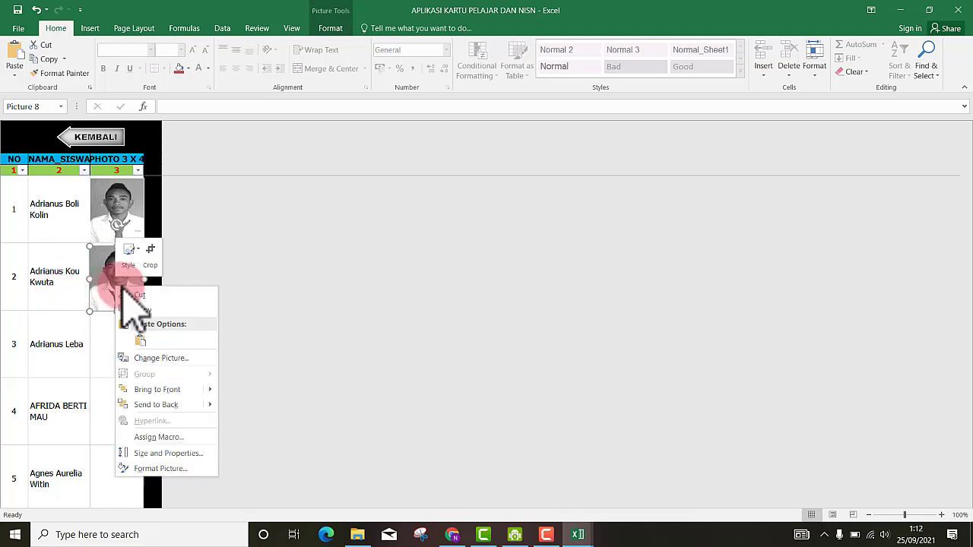
pyautogui.click(148, 357)
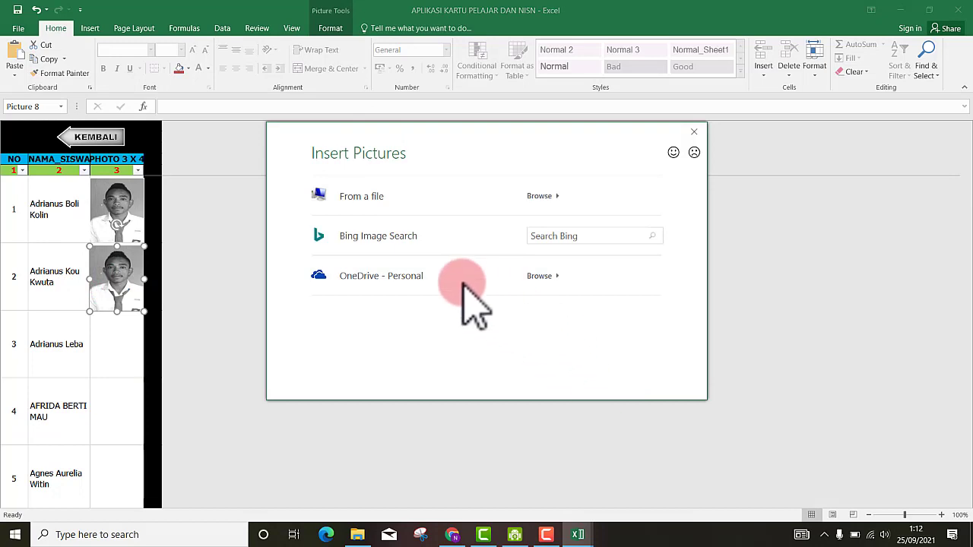
pyautogui.click(402, 194)
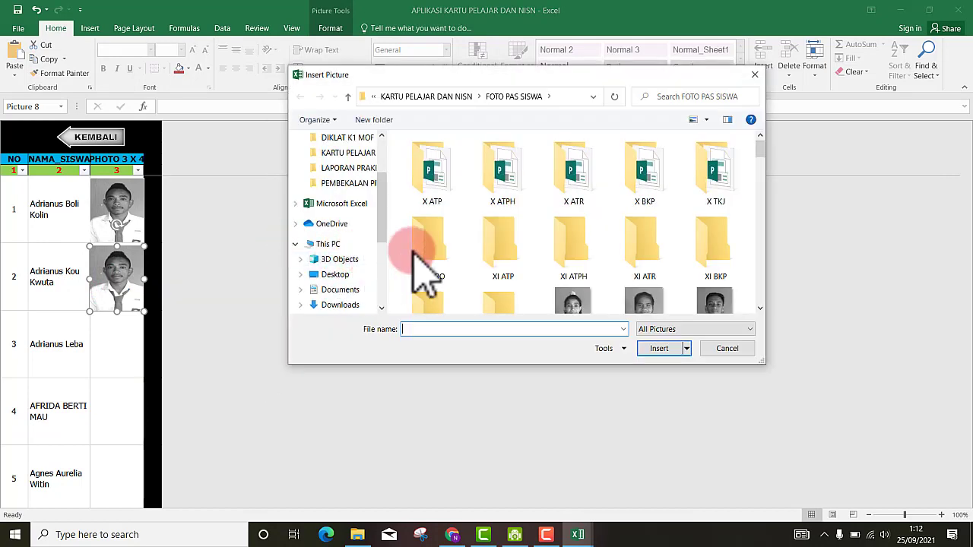
pyautogui.scroll(-2, 765, 163)
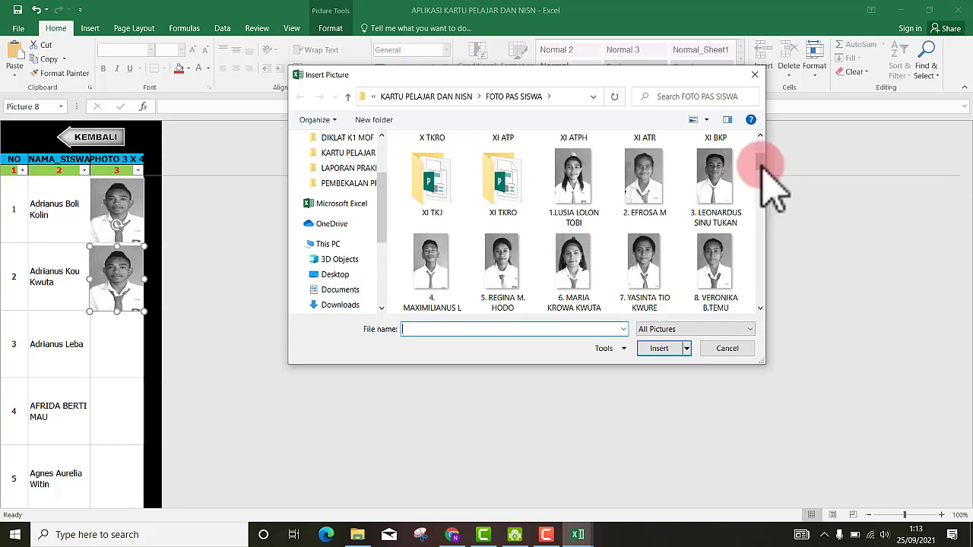
pyautogui.moveTo(760, 167); pyautogui.dragTo(593, 249)
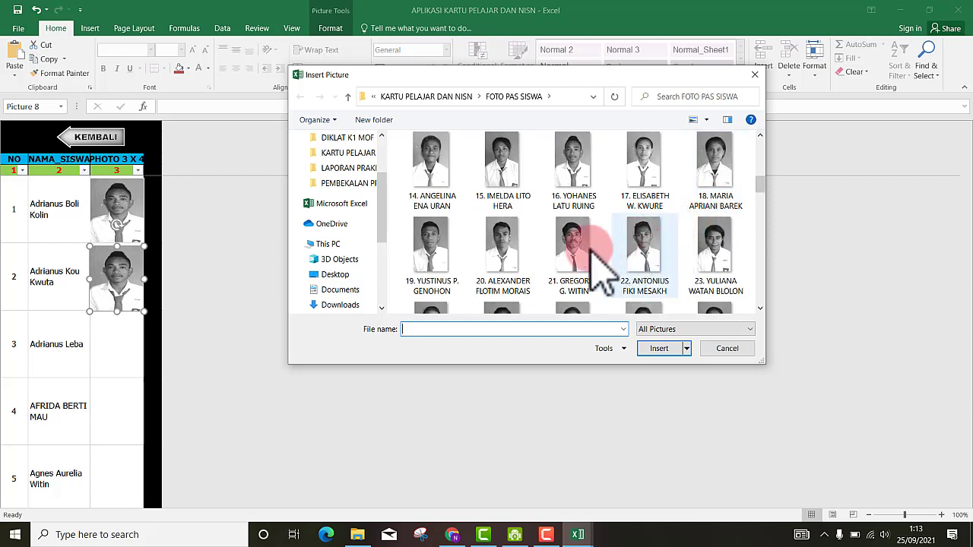
pyautogui.click(447, 265)
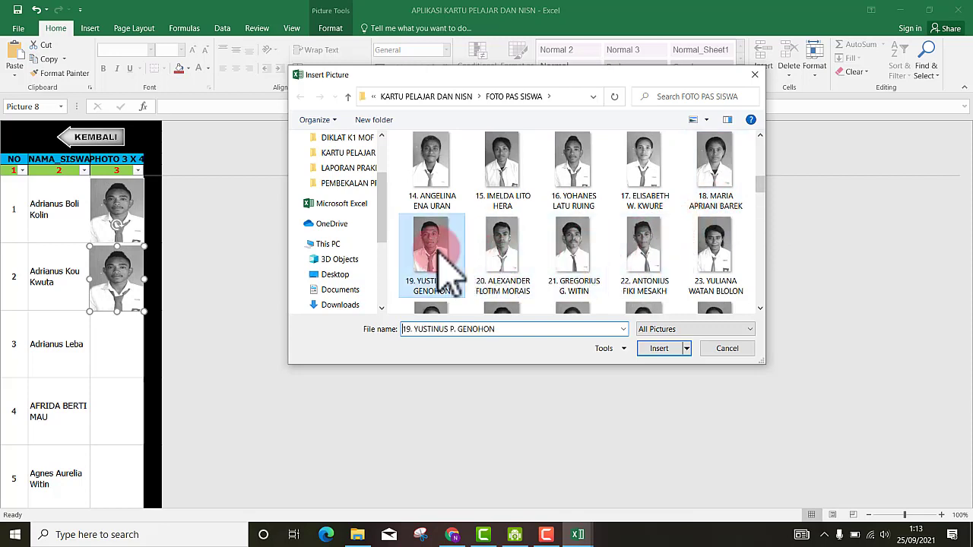
pyautogui.click(658, 350)
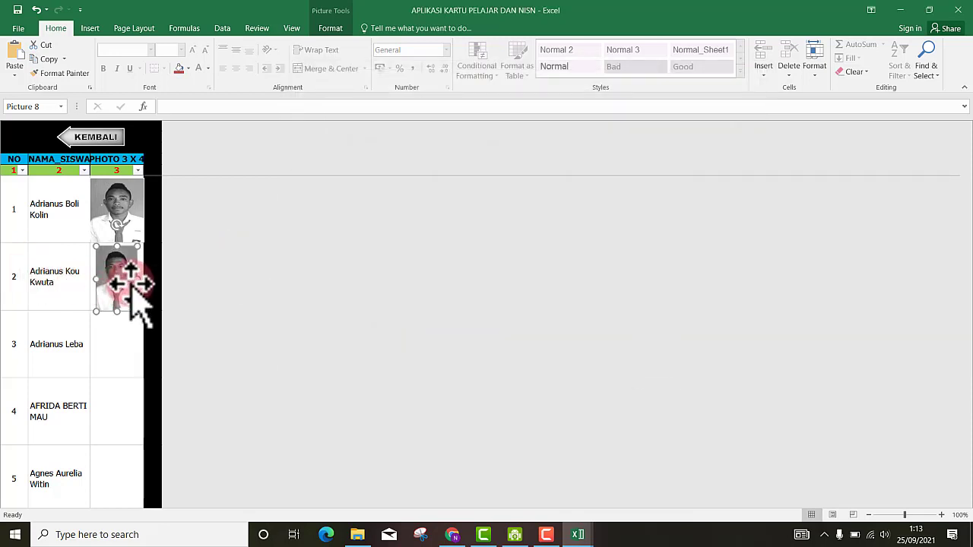
# - Resize the new row 2 photo to fit its cell, then return to the Kartu Pelajar sheet
pyautogui.moveTo(137, 279); pyautogui.dragTo(99, 270)
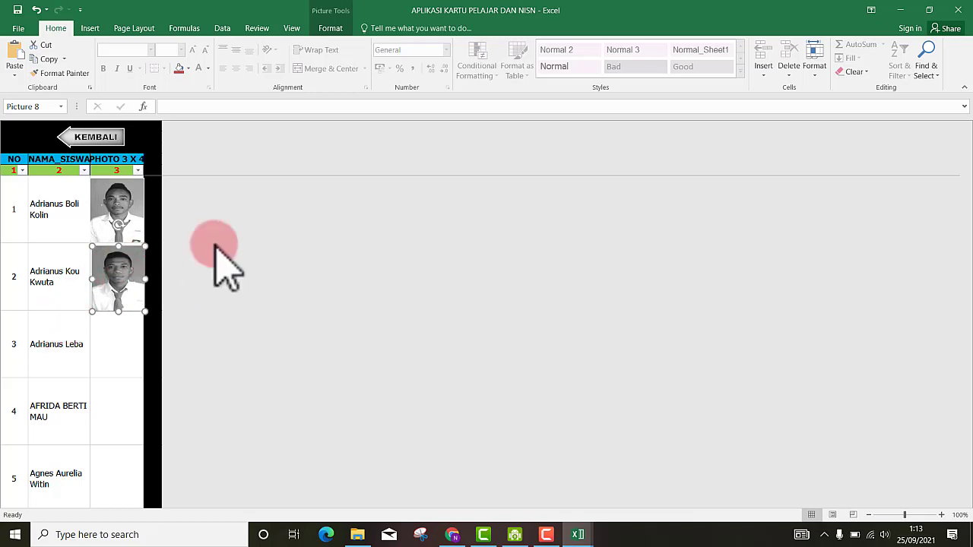
pyautogui.scroll(-3, 87, 382)
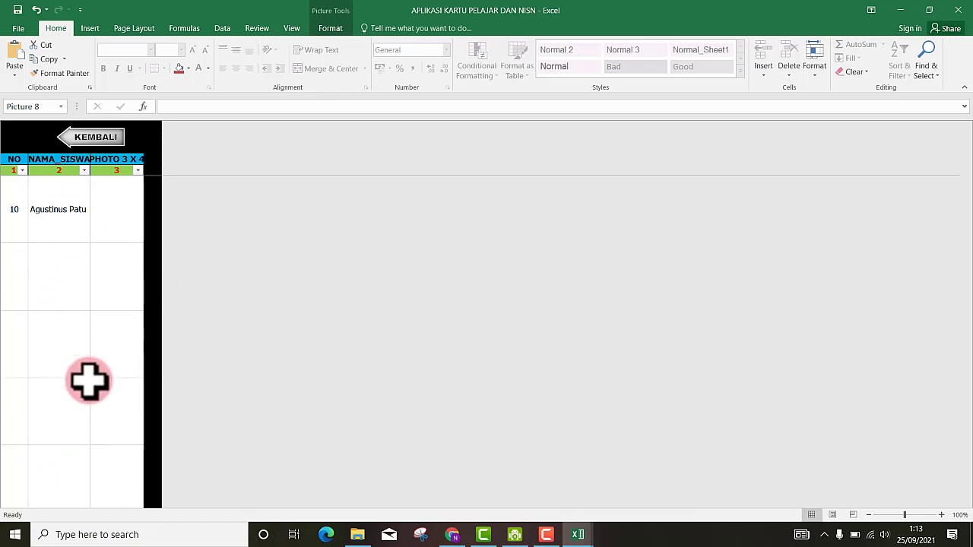
pyautogui.scroll(3, 88, 380)
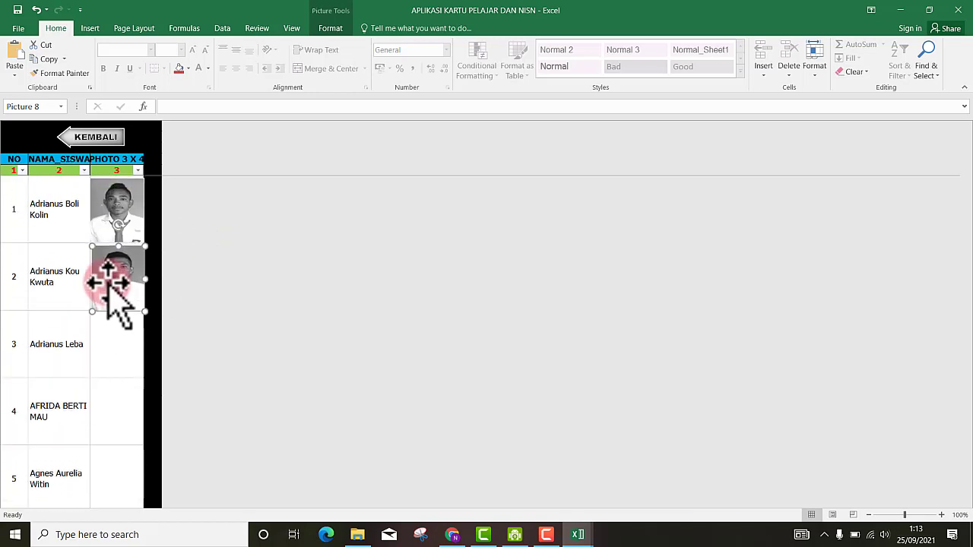
pyautogui.click(84, 262)
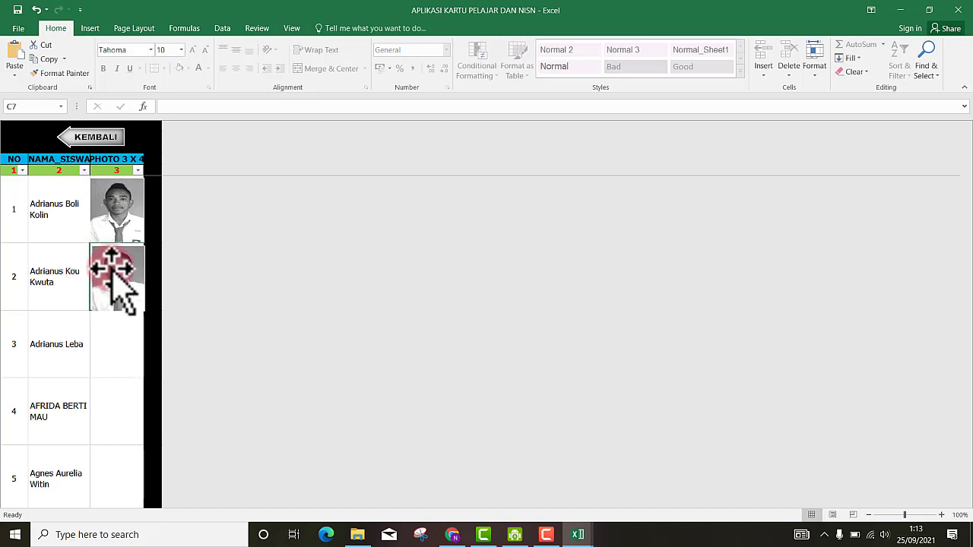
pyautogui.click(113, 271)
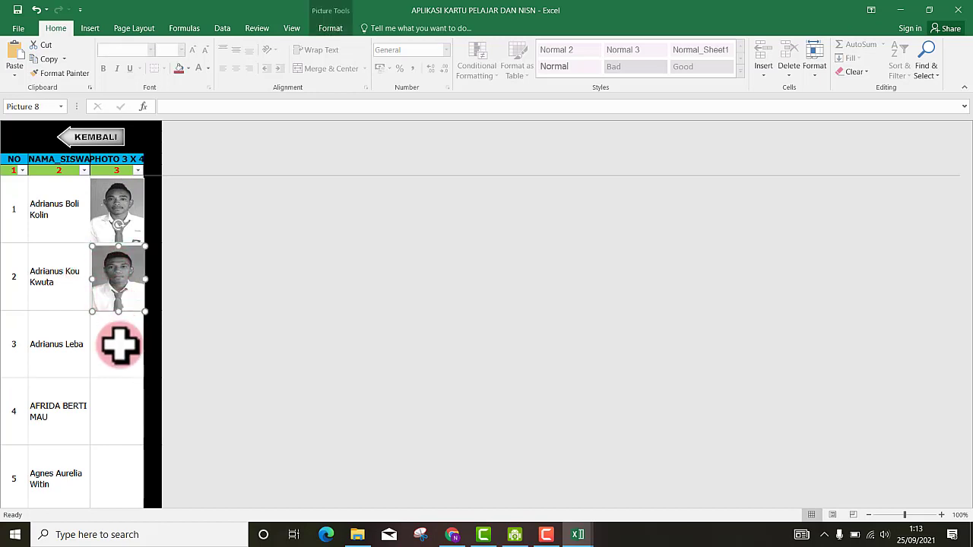
pyautogui.scroll(-2, 99, 365)
pyautogui.scroll(2, 101, 269)
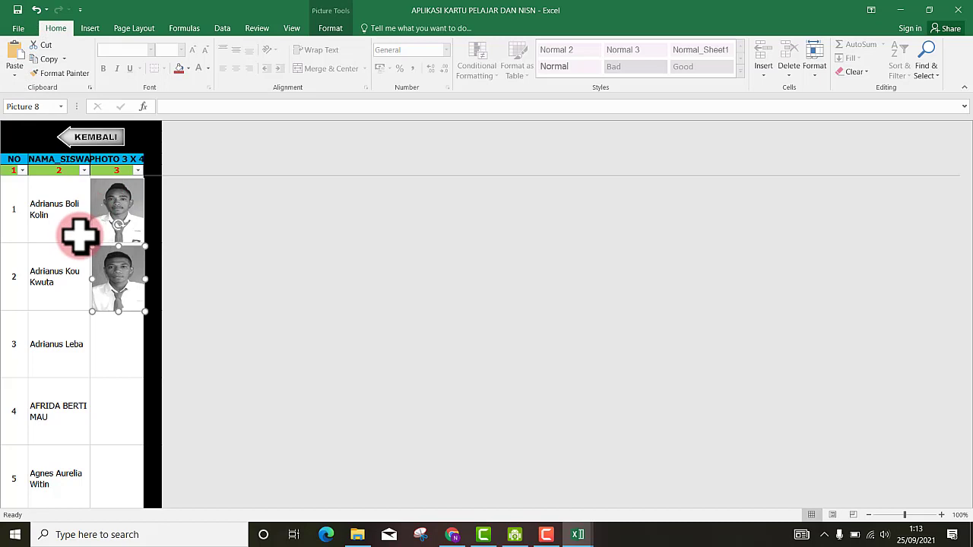
pyautogui.click(86, 140)
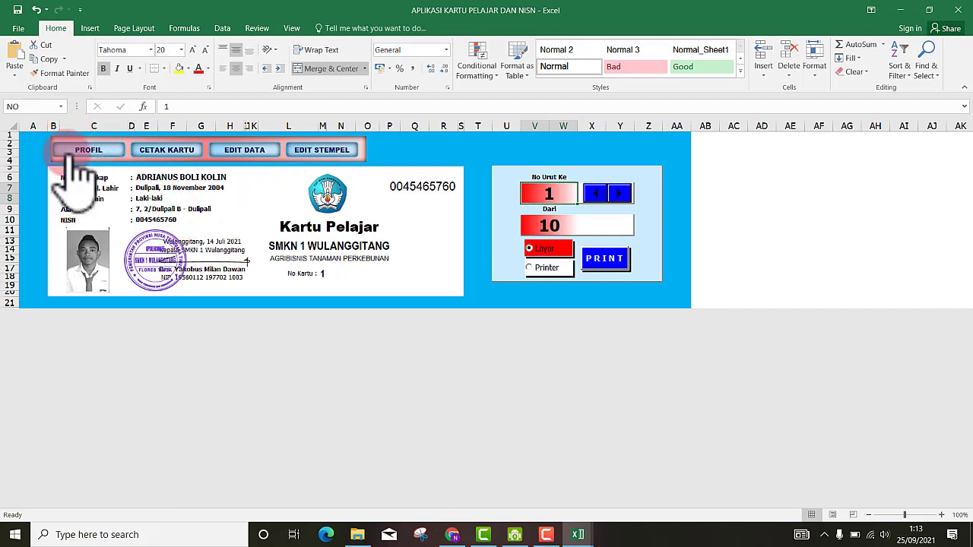
# - Check the card's photo list, return to the card, and open the EDIT STEMPEL sheet
pyautogui.click(91, 270)
pyautogui.click(93, 139)
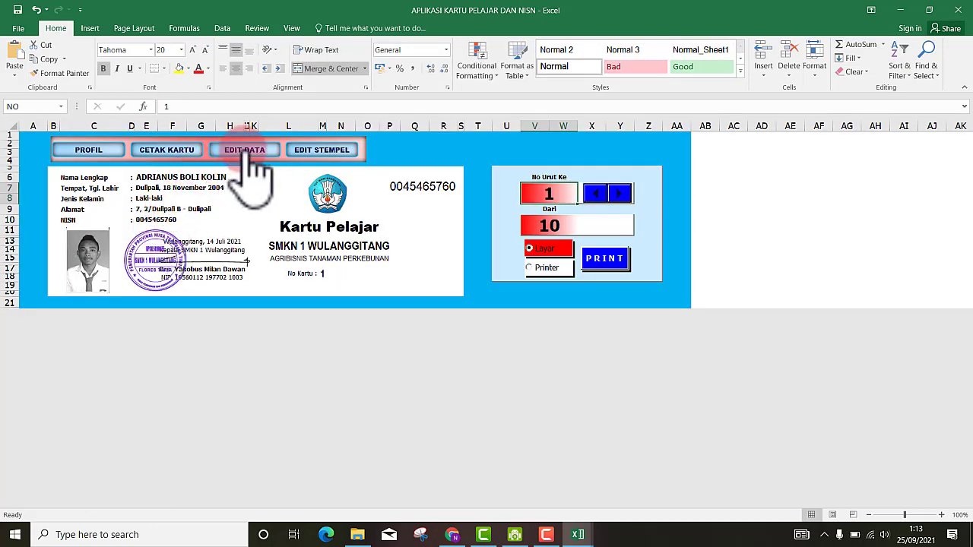
pyautogui.click(319, 152)
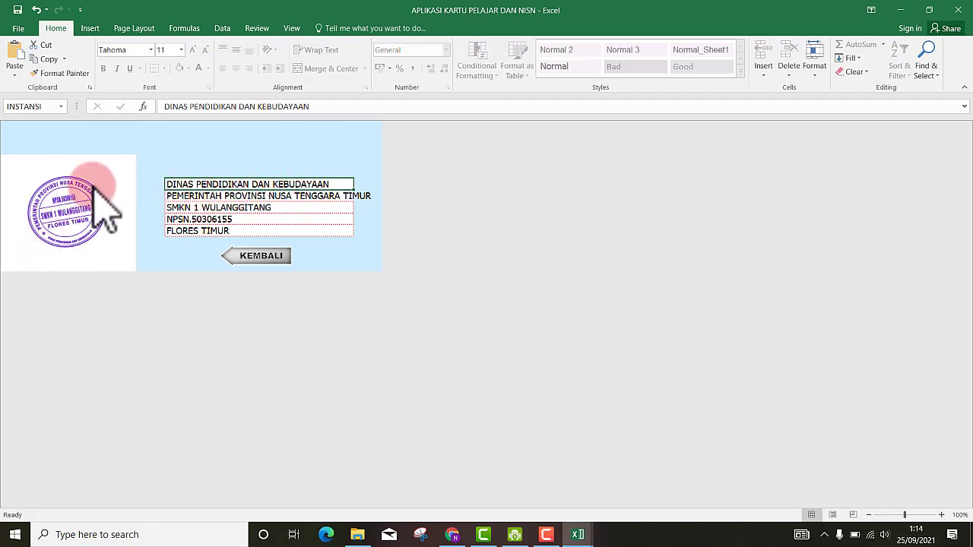
# - Select the DINAS PENDIDIKAN DAN KEBUDAYAAN text in the INSTANSI cell and type over it
pyautogui.click(211, 185)
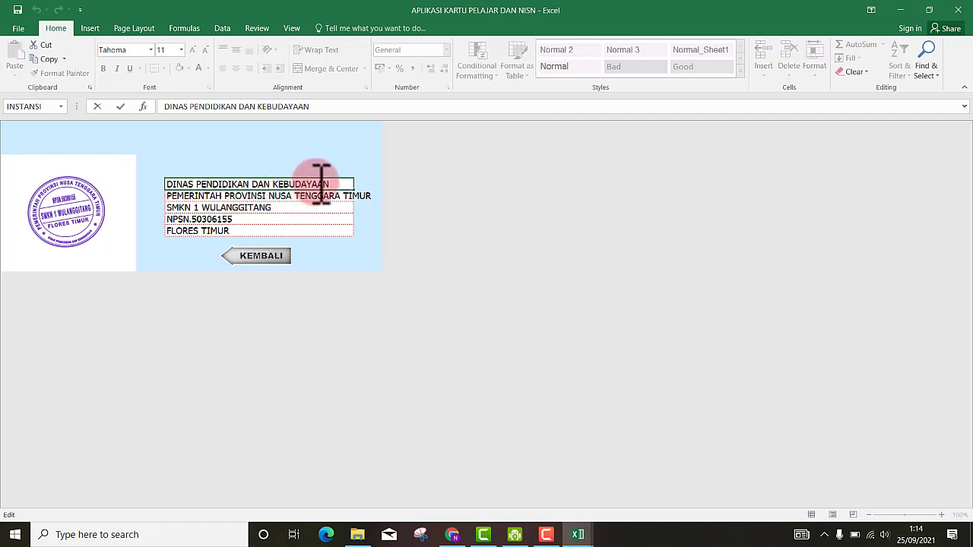
pyautogui.moveTo(248, 188); pyautogui.dragTo(168, 189)
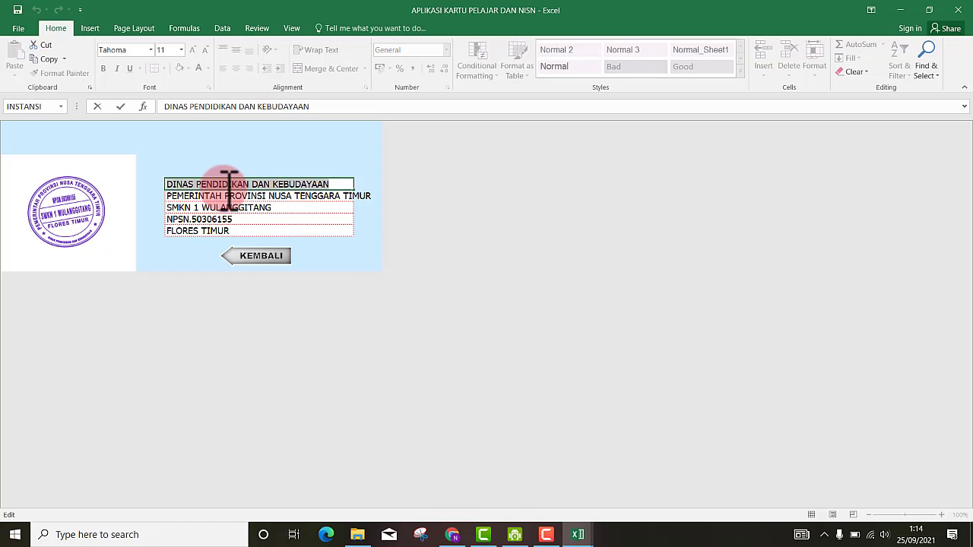
pyautogui.write('D')
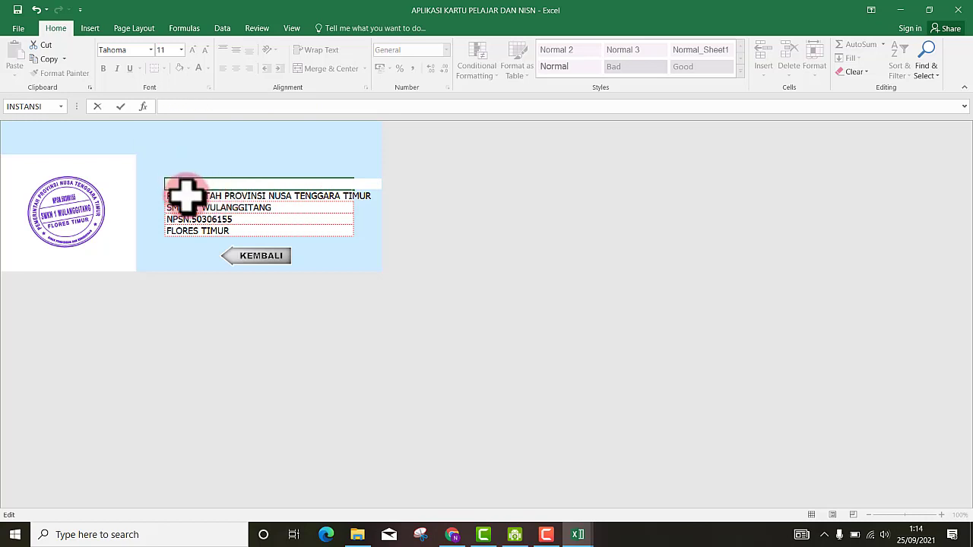
# - Restore DINAS PENDIDIKAN DAN KEBUDAYAAN as the top header line
pyautogui.click(186, 196)
pyautogui.click(186, 182)
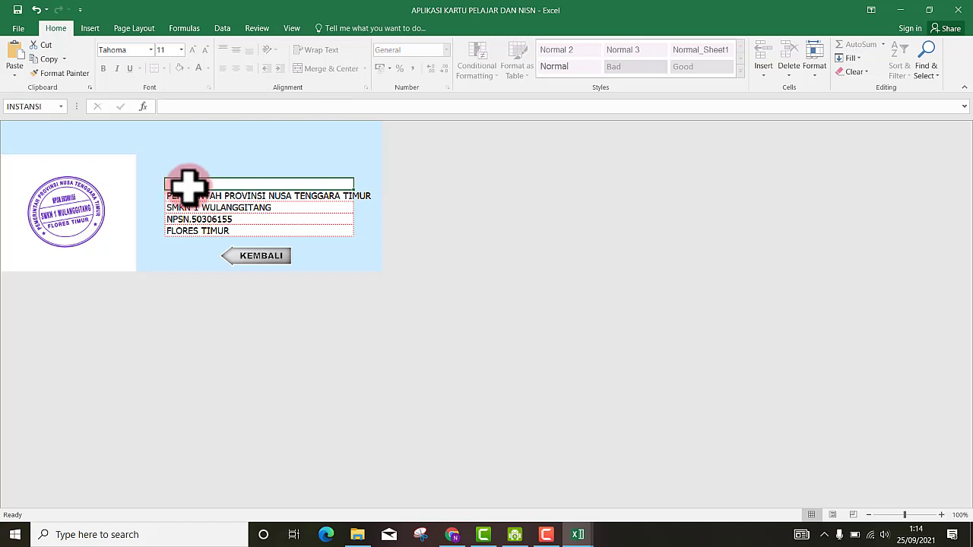
pyautogui.doubleClick(195, 179)
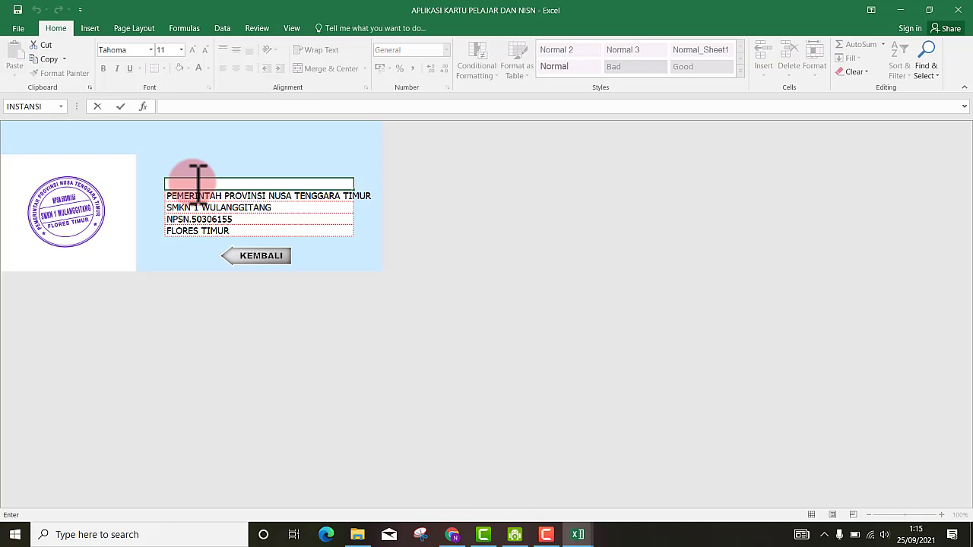
pyautogui.write('PEMERINTAH PROVINSI NUSA TENGGARA TIMUR')
pyautogui.press('BackSpace')
pyautogui.press('BackSpace')
pyautogui.press('BackSpace')
pyautogui.press('BackSpace')
pyautogui.press('BackSpace')
pyautogui.press('BackSpace')
pyautogui.press('BackSpace')
pyautogui.press('BackSpace')
pyautogui.press('BackSpace')
pyautogui.press('BackSpace')
pyautogui.press('BackSpace')
pyautogui.press('BackSpace')
pyautogui.press('BackSpace')
pyautogui.press('BackSpace')
pyautogui.press('BackSpace')
pyautogui.press('BackSpace')
pyautogui.press('BackSpace')
pyautogui.press('BackSpace')
pyautogui.press('BackSpace')
pyautogui.press('BackSpace')
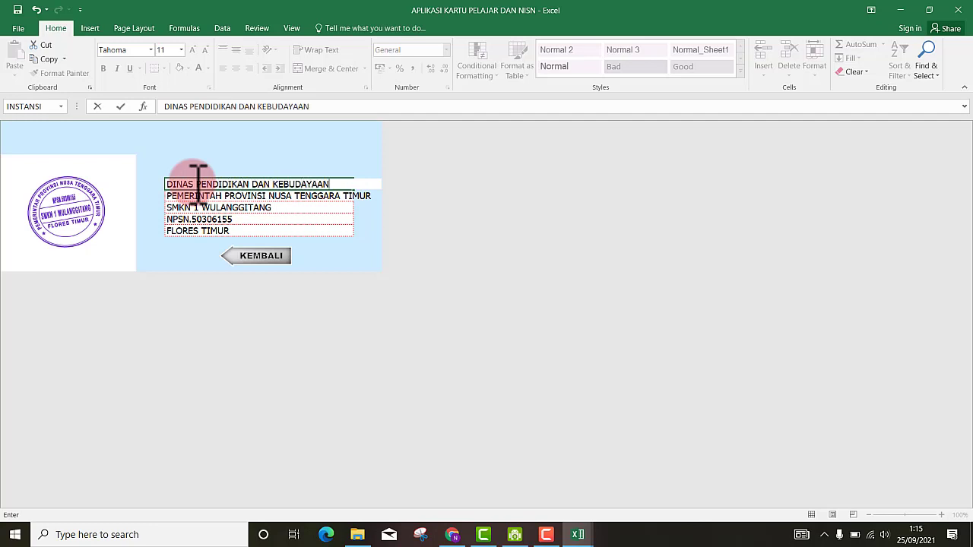
pyautogui.click(210, 208)
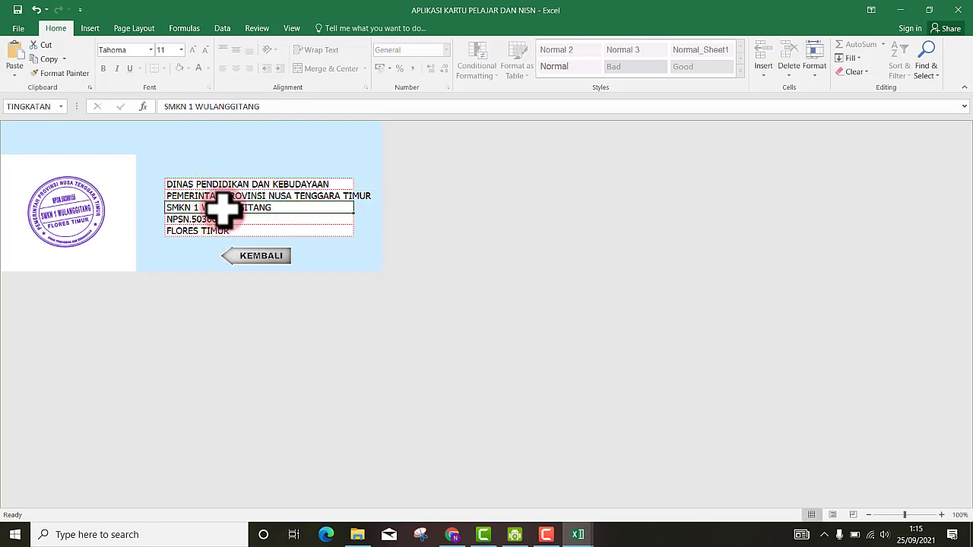
# - Check the five header lines, save the workbook, and return to the Kartu Pelajar sheet
pyautogui.click(245, 187)
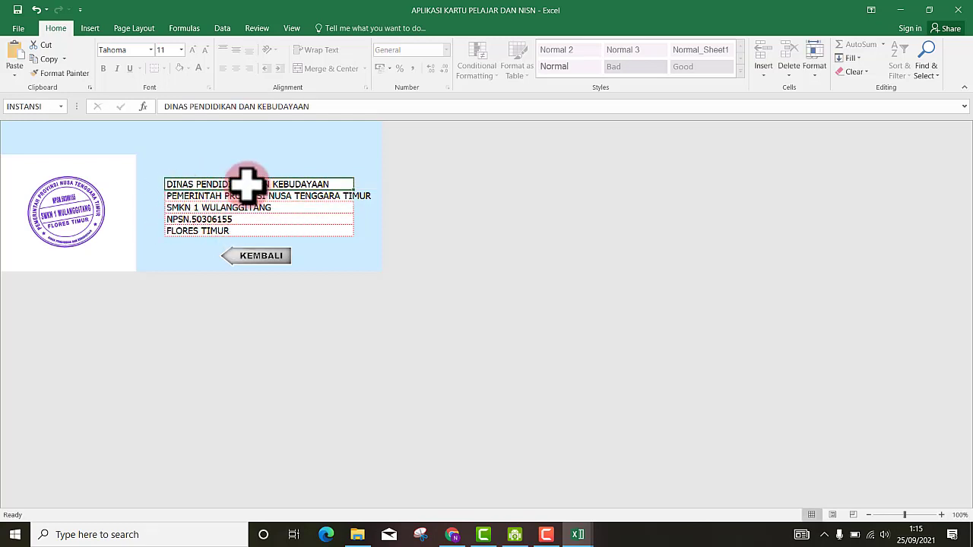
pyautogui.click(185, 196)
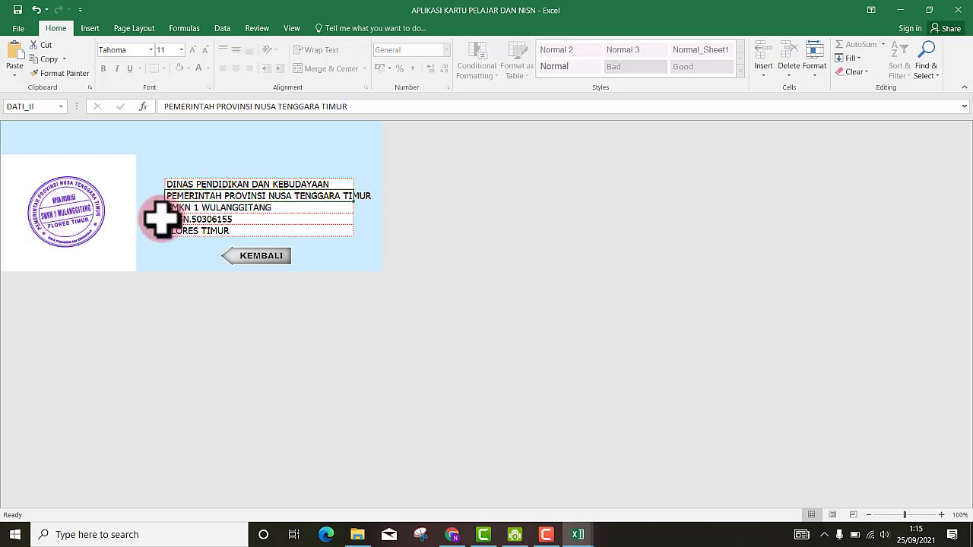
pyautogui.click(195, 207)
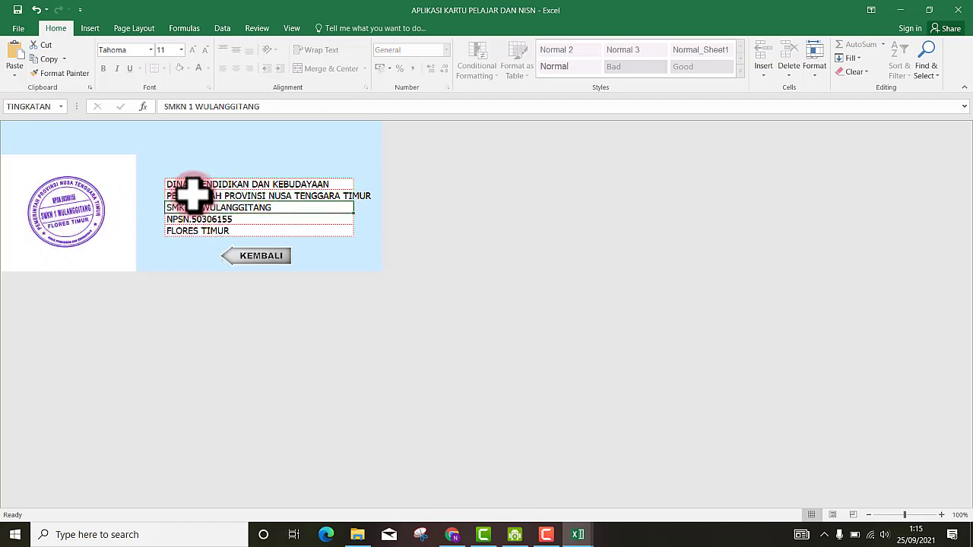
pyautogui.moveTo(196, 185); pyautogui.dragTo(204, 228)
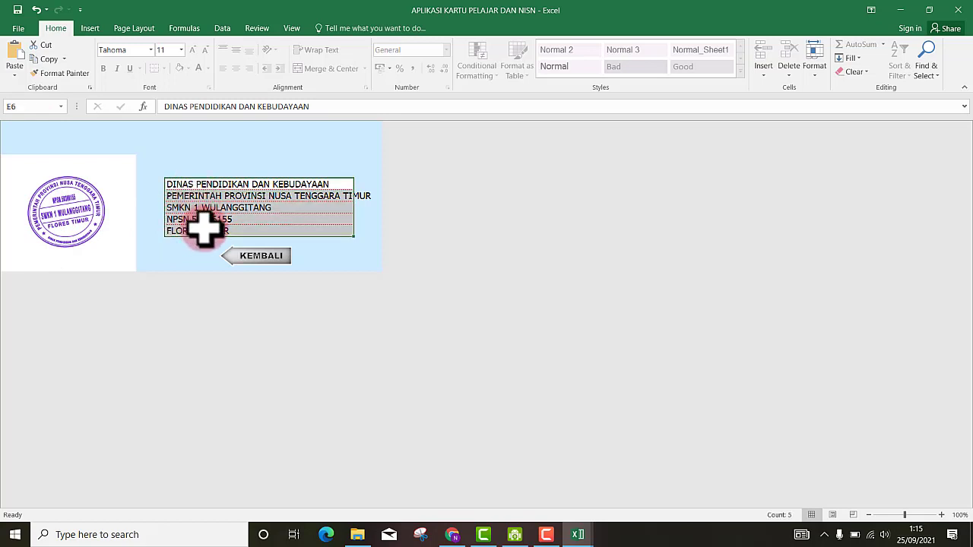
pyautogui.click(211, 205)
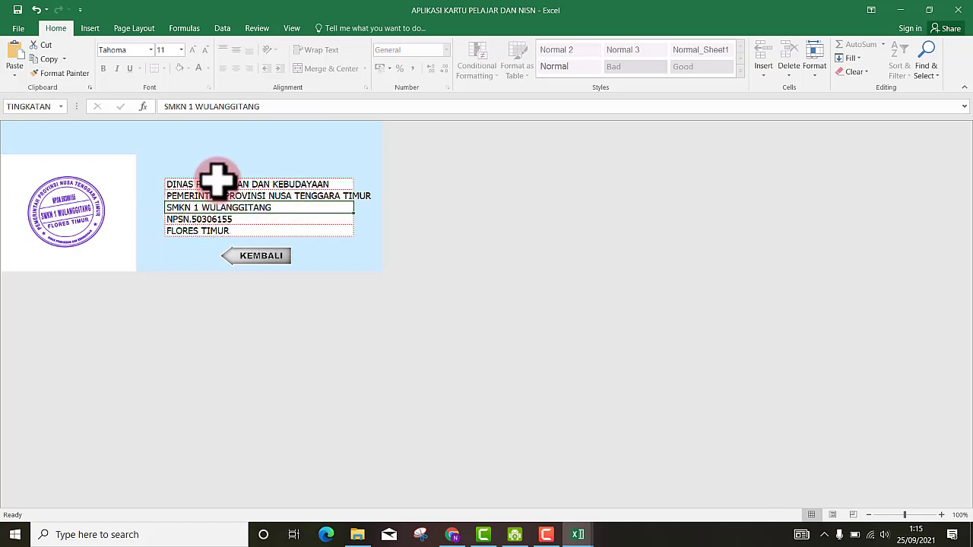
pyautogui.moveTo(218, 182); pyautogui.dragTo(220, 229)
pyautogui.click(221, 218)
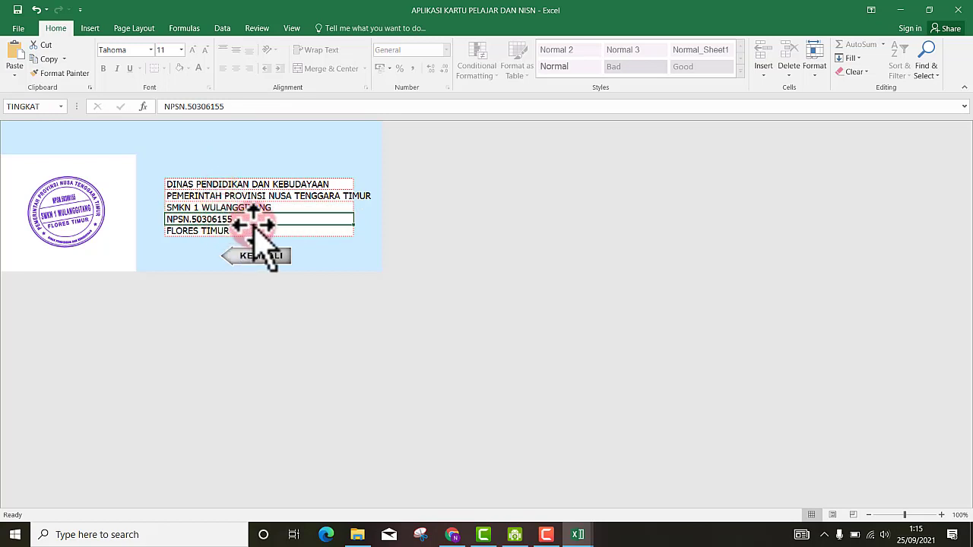
pyautogui.click(235, 230)
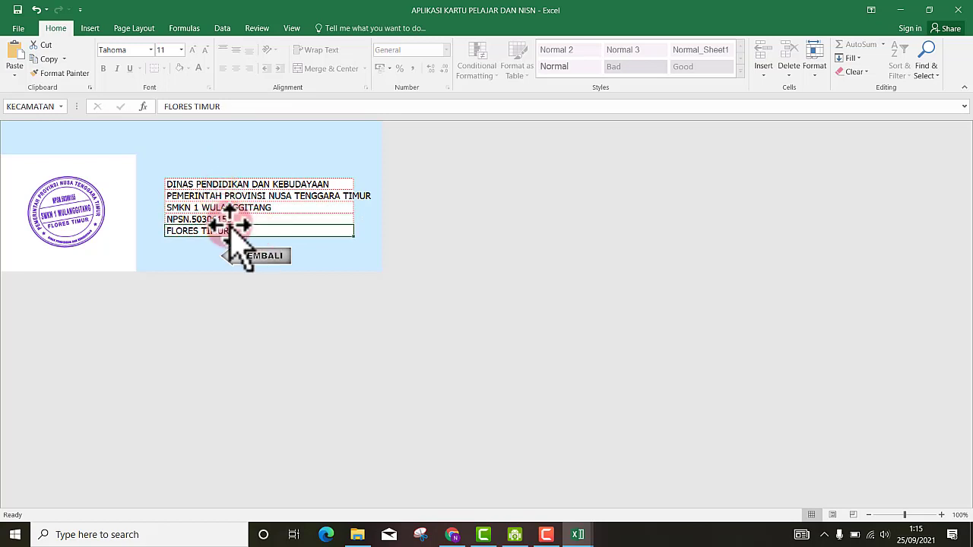
pyautogui.click(176, 219)
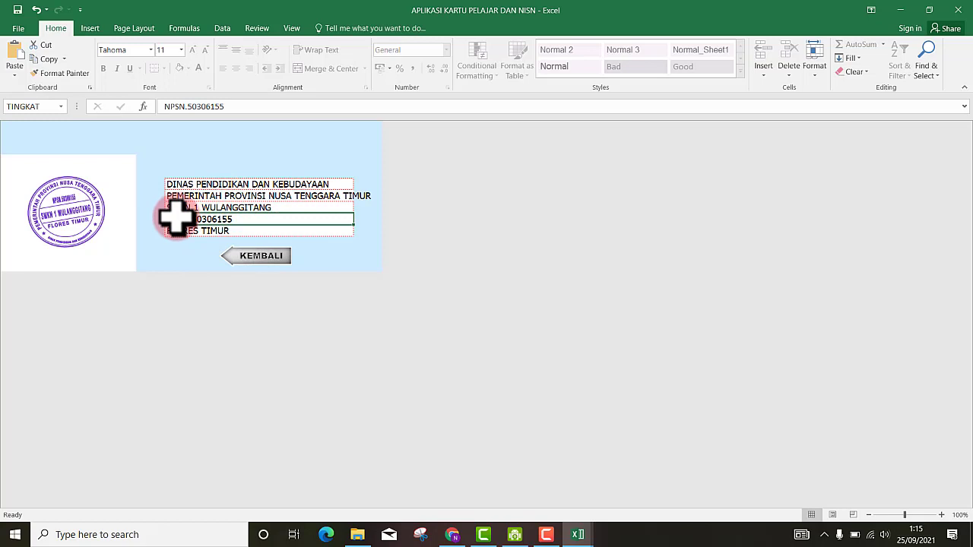
pyautogui.click(16, 10)
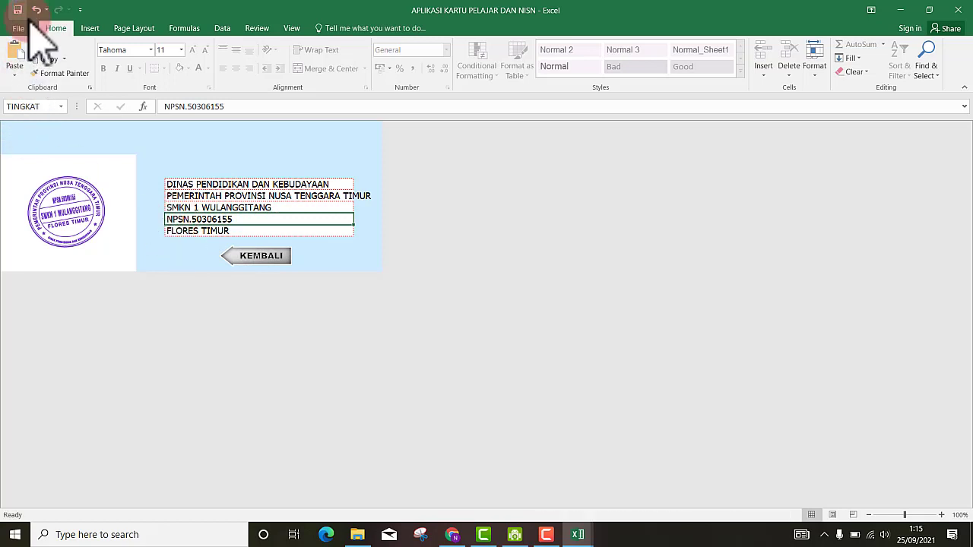
pyautogui.click(261, 256)
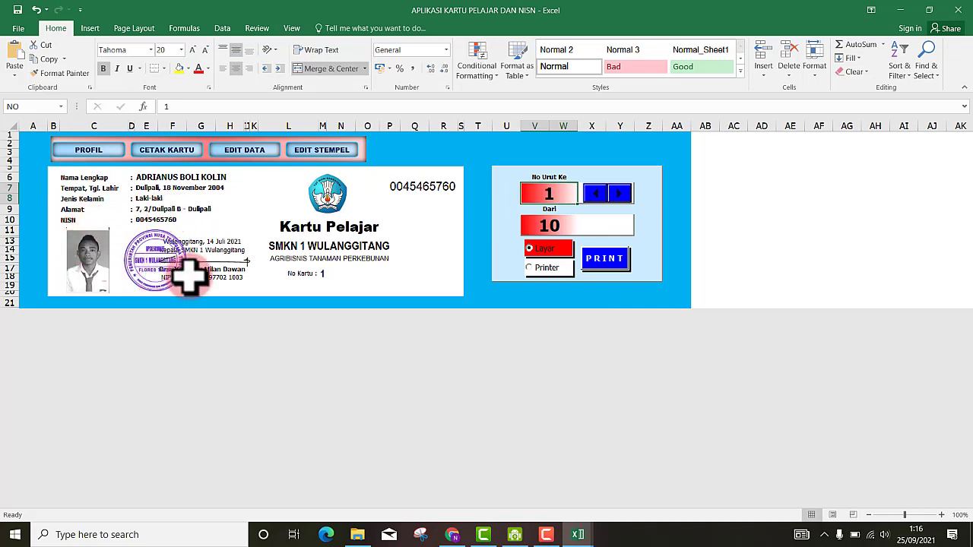
# - Shift the STEMPEL picture left, between the student photo and the principal's signature
pyautogui.click(210, 263)
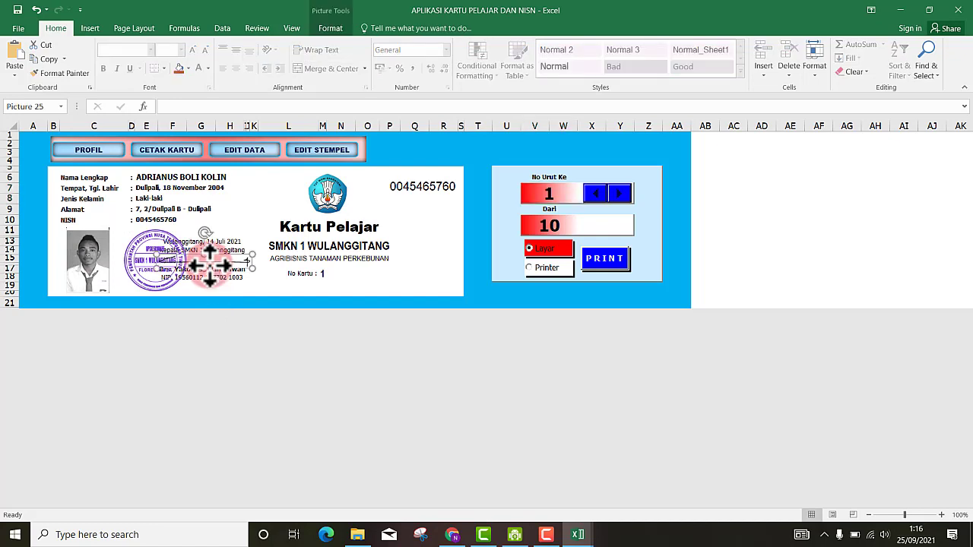
pyautogui.press('Escape')
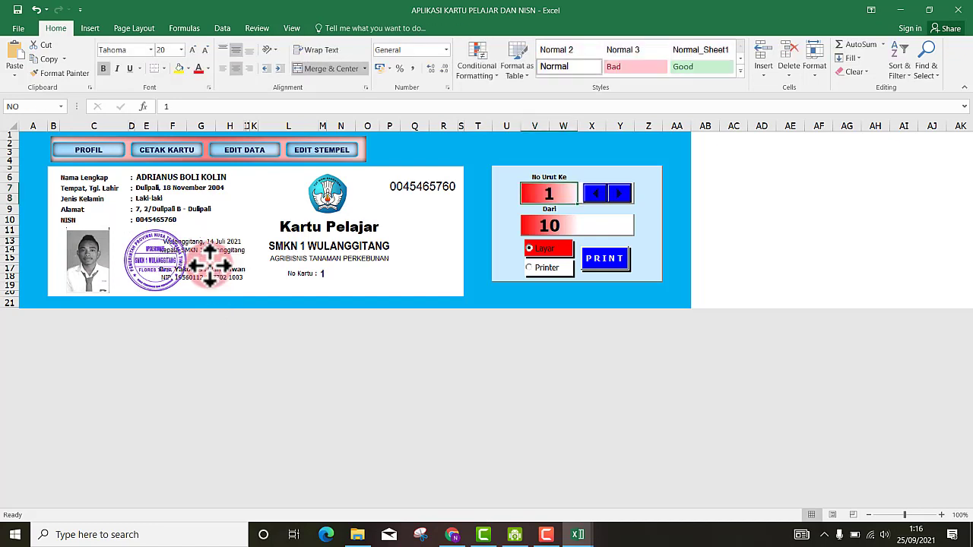
pyautogui.click(141, 262)
pyautogui.moveTo(144, 262); pyautogui.dragTo(124, 263)
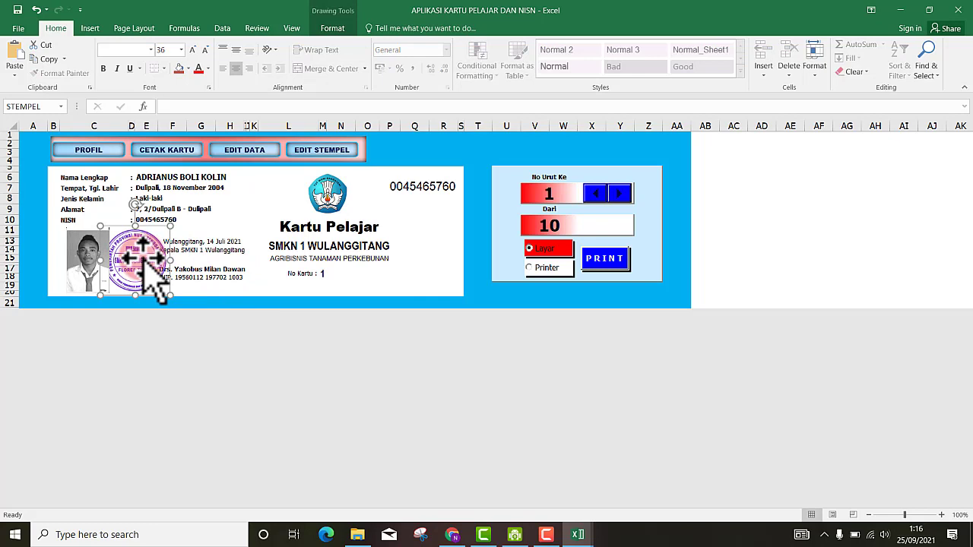
pyautogui.moveTo(143, 258); pyautogui.dragTo(148, 257)
pyautogui.click(206, 261)
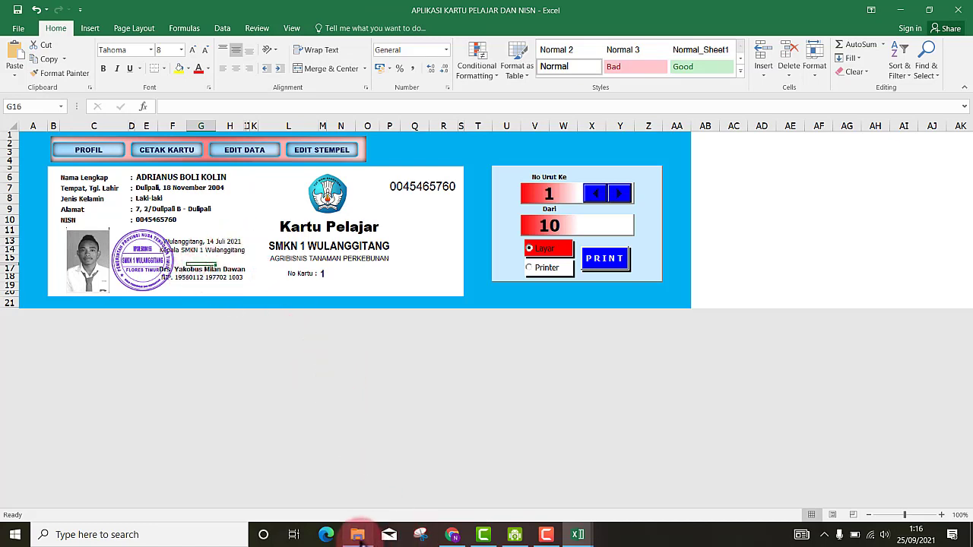
pyautogui.moveTo(366, 541)
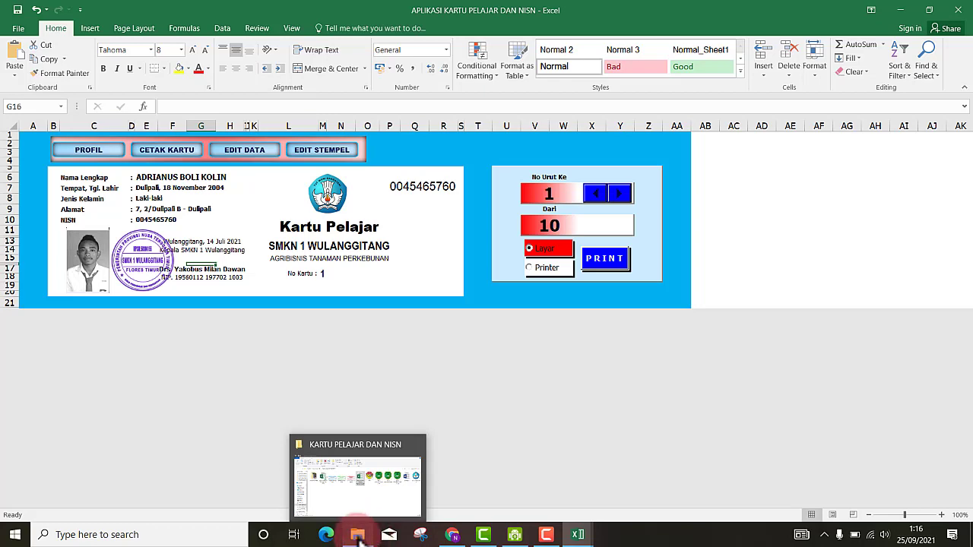
# - Open the ttd kepsek Word document from the KARTU PELAJAR DAN NISN folder
pyautogui.click(357, 534)
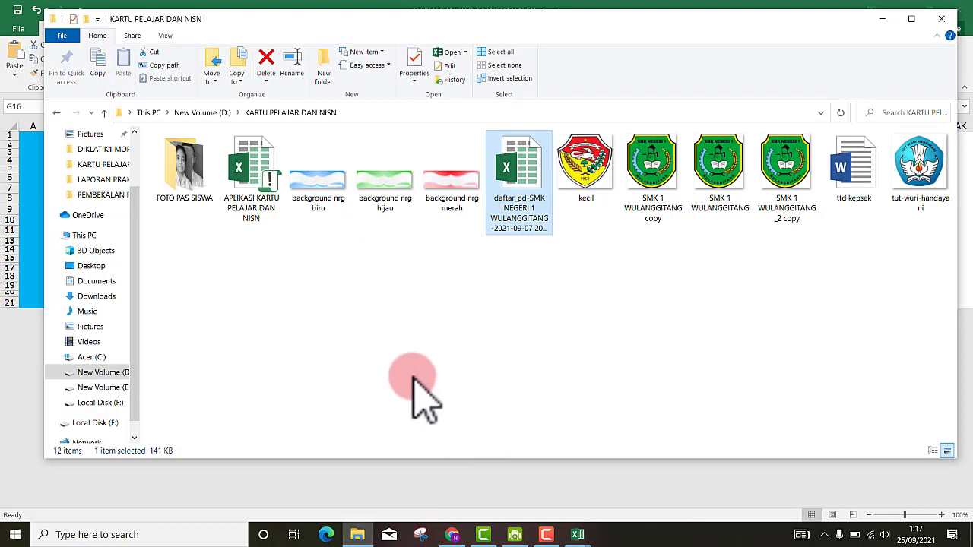
pyautogui.click(358, 373)
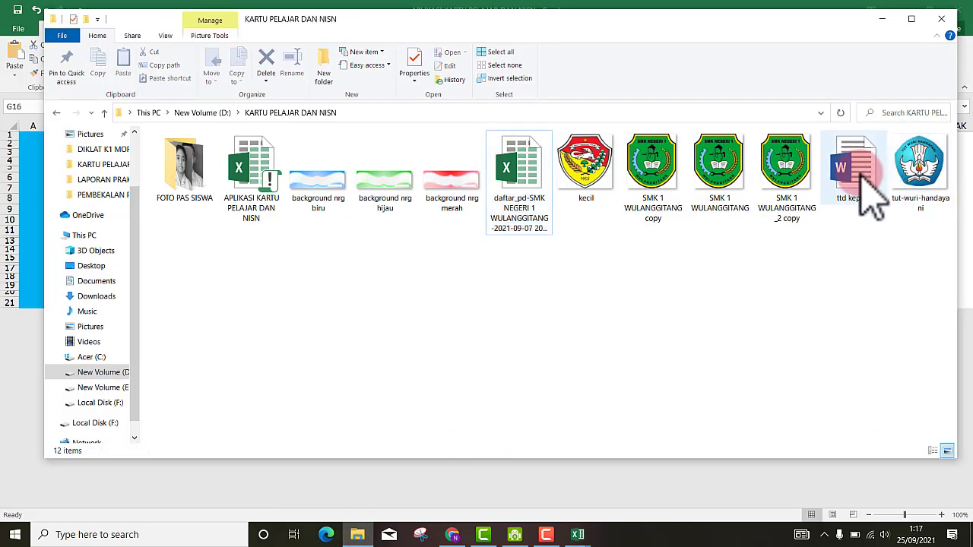
pyautogui.click(862, 181)
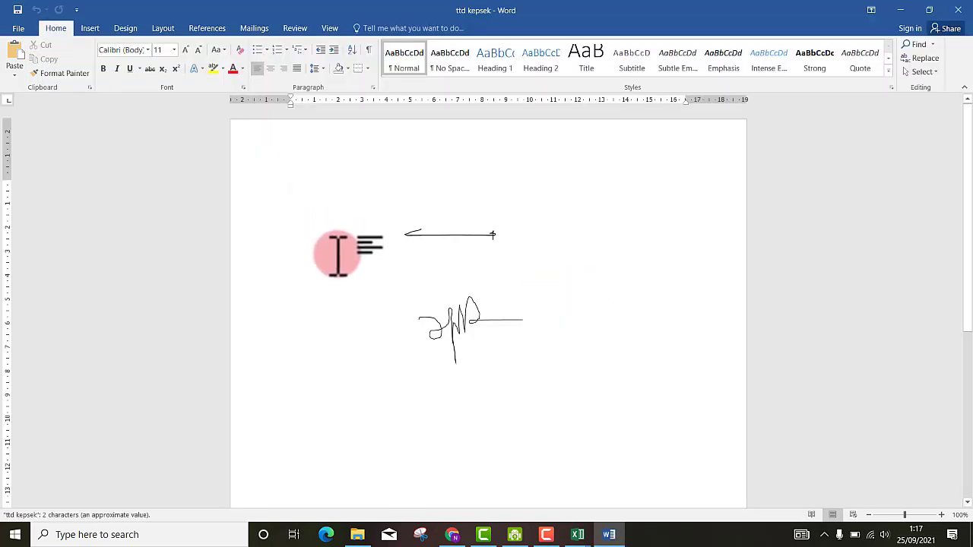
# - Copy the line picture from ttd kepsek and switch back to the APLIKASI KARTU PELAJAR workbook
pyautogui.click(456, 233)
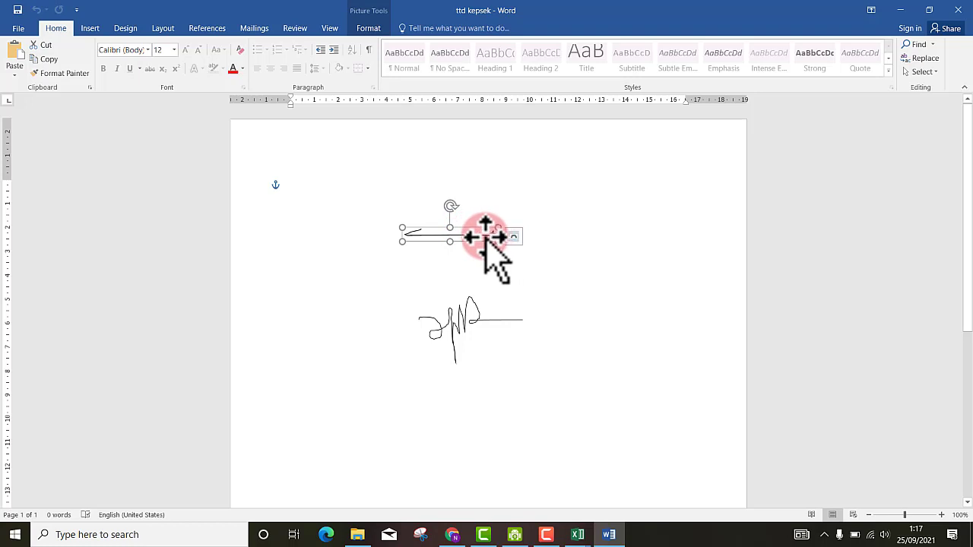
pyautogui.rightClick(487, 237)
pyautogui.click(504, 251)
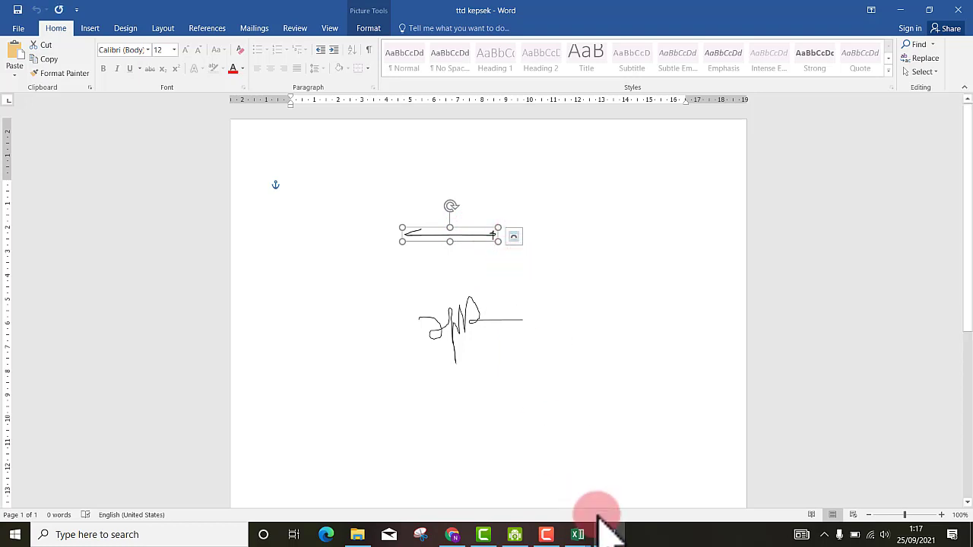
pyautogui.click(578, 535)
pyautogui.click(523, 485)
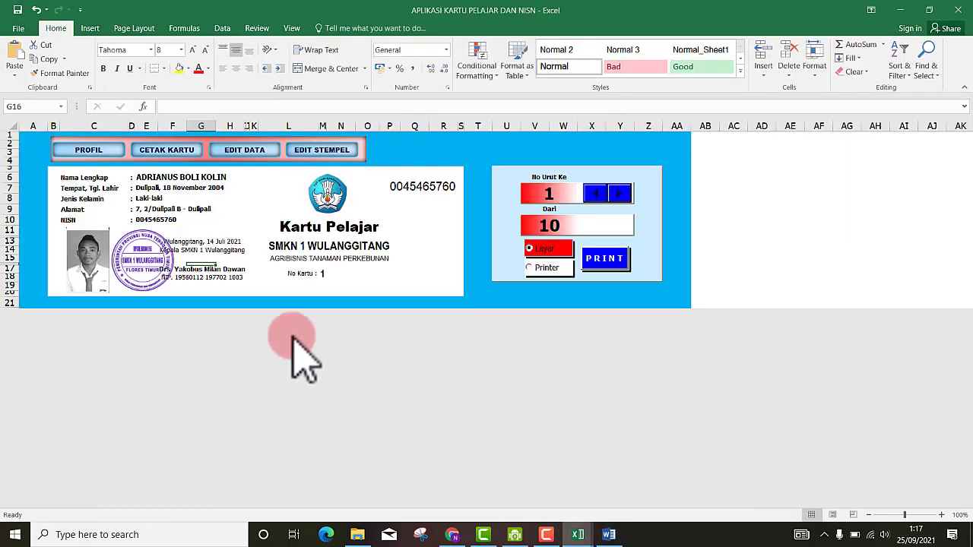
# - Paste the copied line picture into an empty cell beside the card and widen it
pyautogui.click(750, 198)
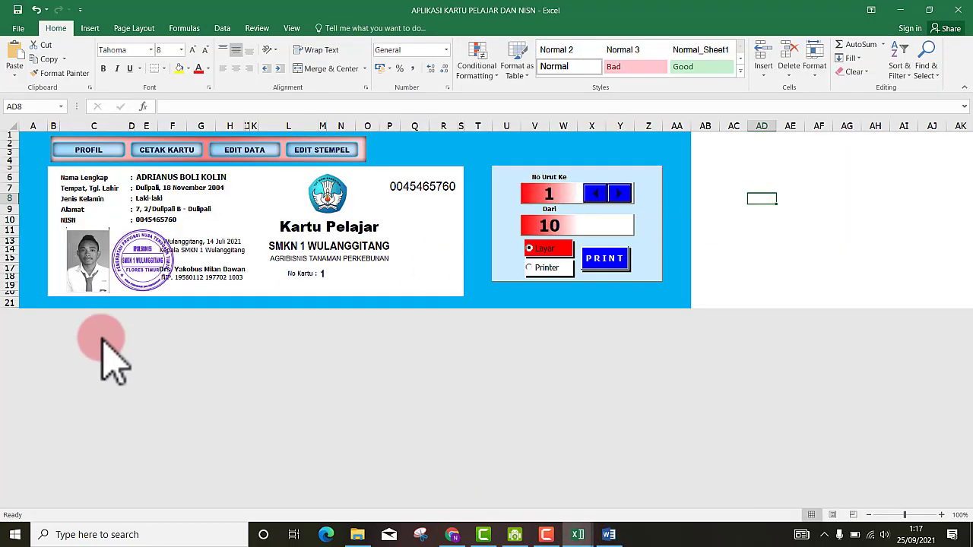
pyautogui.click(182, 257)
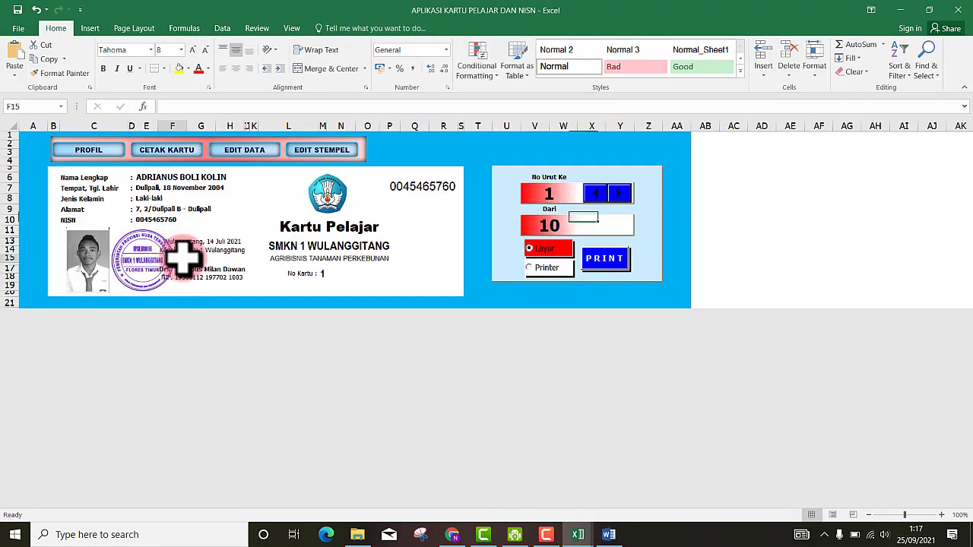
pyautogui.click(774, 166)
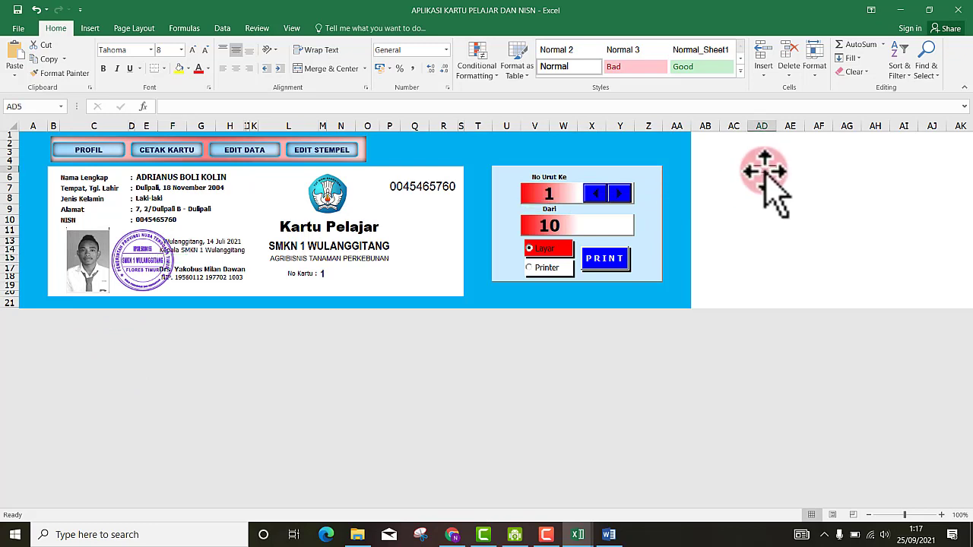
pyautogui.rightClick(764, 170)
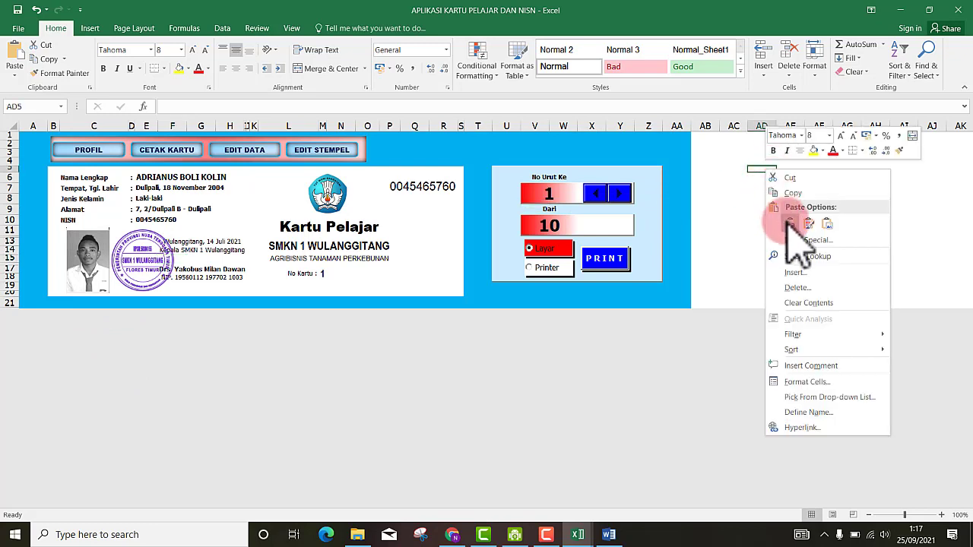
pyautogui.click(640, 296)
pyautogui.hotkey('ctrl', 'v')
pyautogui.moveTo(814, 180); pyautogui.dragTo(844, 179)
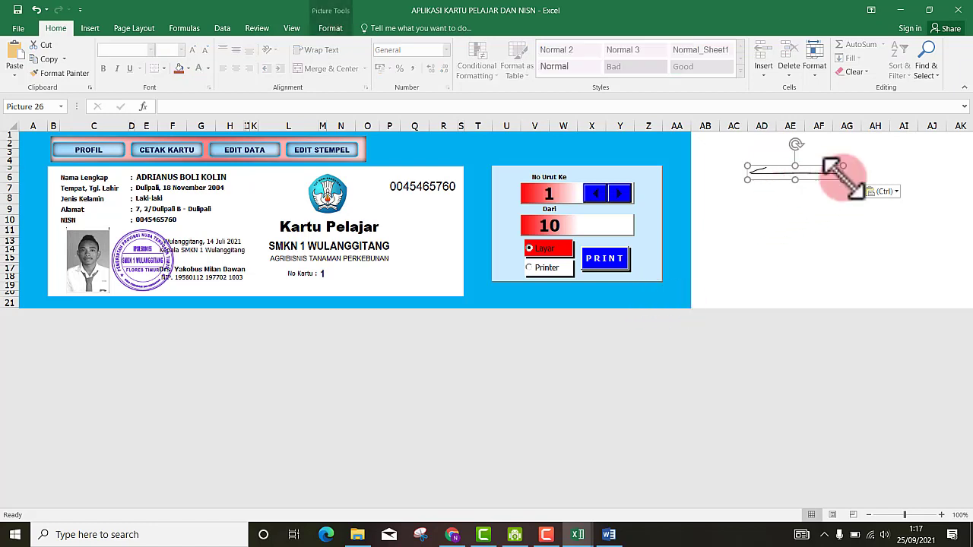
# - Move the line onto the card under the signature text and adjust its length
pyautogui.click(774, 204)
pyautogui.click(782, 176)
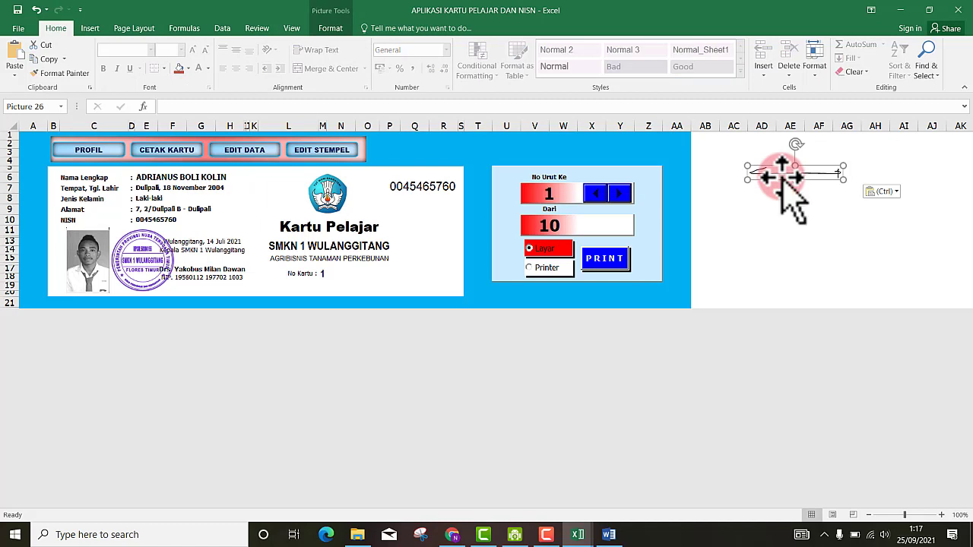
pyautogui.moveTo(782, 176)
pyautogui.mouseDown()
pyautogui.moveTo(456, 253)
pyautogui.moveTo(257, 277)
pyautogui.moveTo(192, 264)
pyautogui.mouseUp()
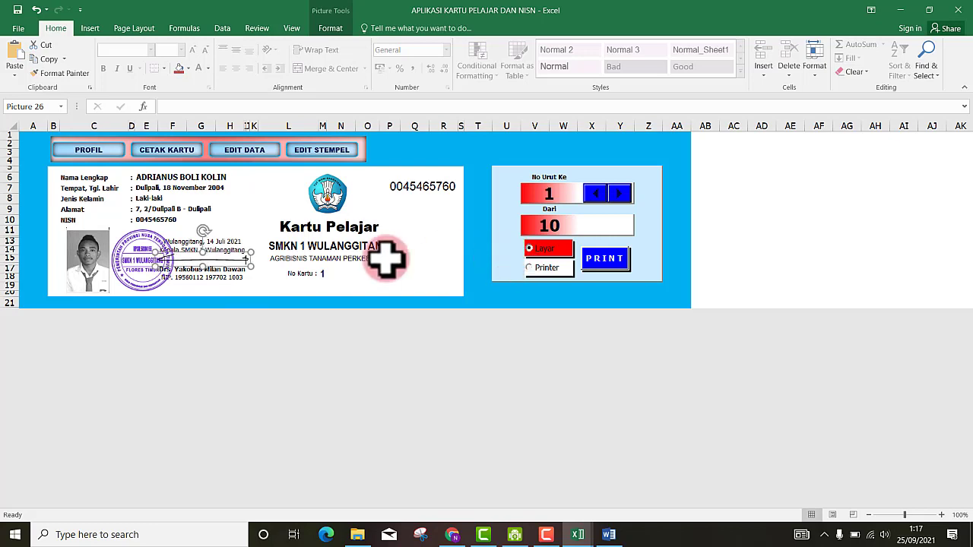
pyautogui.moveTo(251, 267)
pyautogui.mouseDown()
pyautogui.moveTo(240, 262)
pyautogui.moveTo(248, 265)
pyautogui.mouseUp()
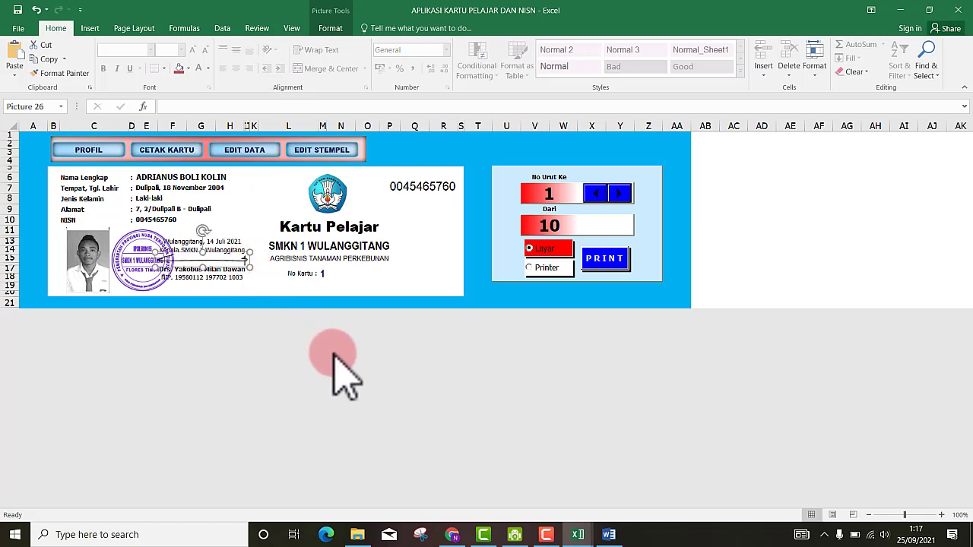
# - Nudge the stamp picture slightly to the right
pyautogui.click(819, 181)
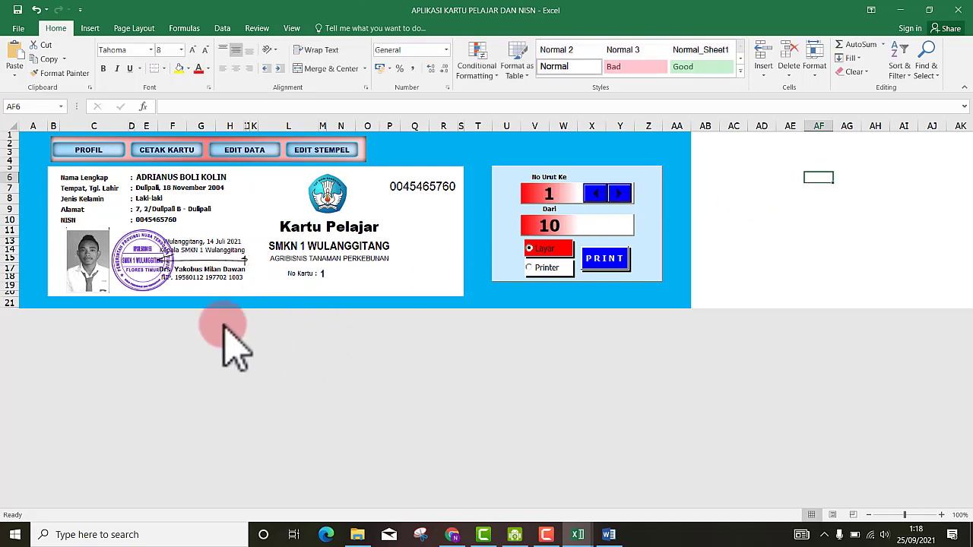
pyautogui.click(119, 261)
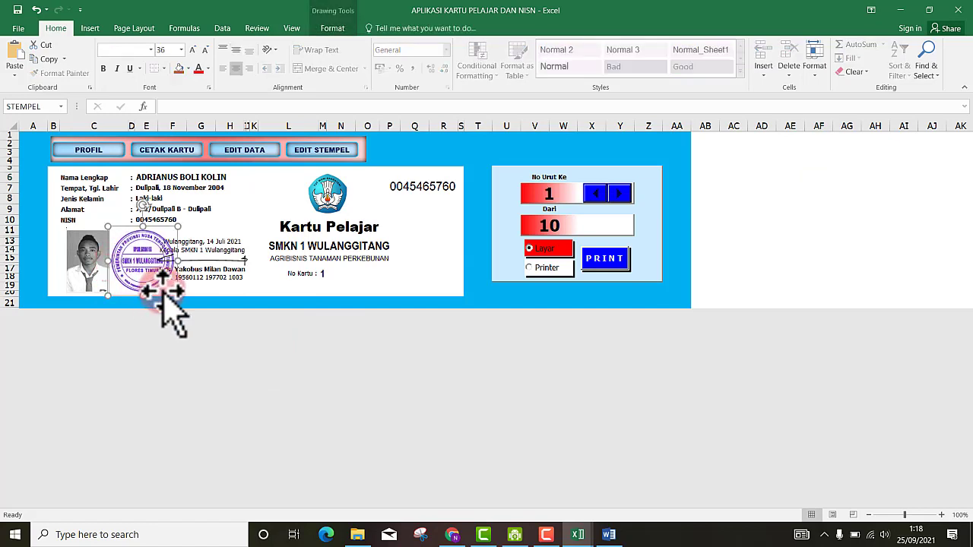
pyautogui.moveTo(163, 292); pyautogui.dragTo(166, 292)
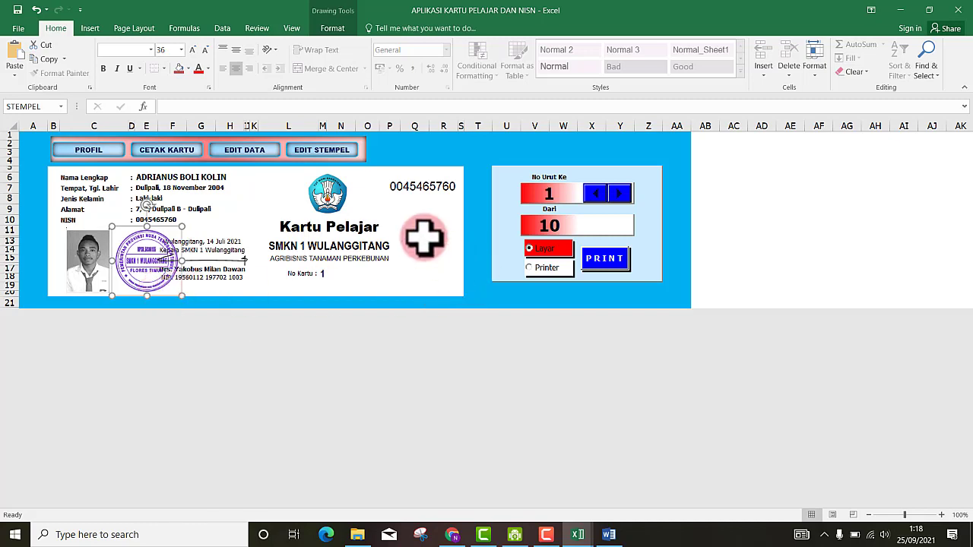
pyautogui.click(419, 237)
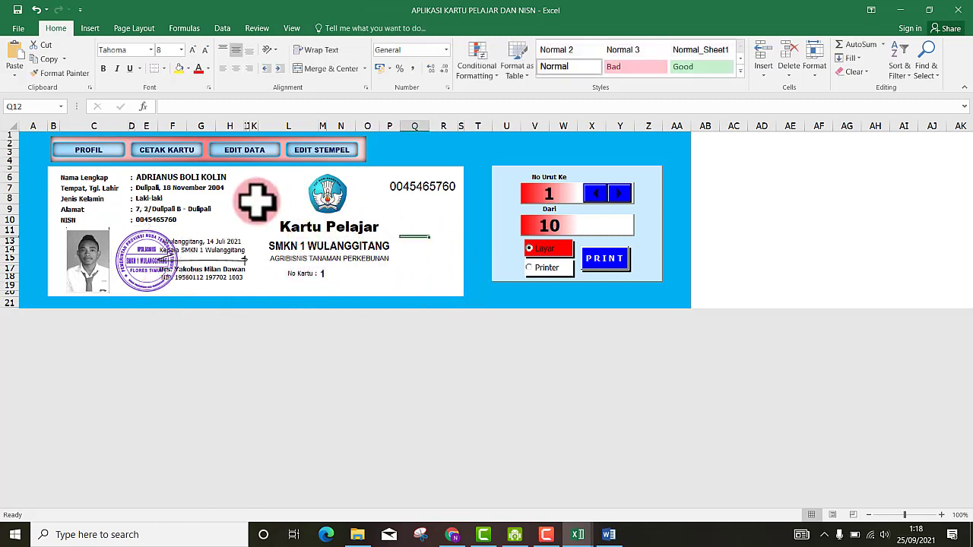
# - Clear the AGRIBISNIS TANAMAN PERKEBUNAN department text from merged cell L15
pyautogui.click(255, 199)
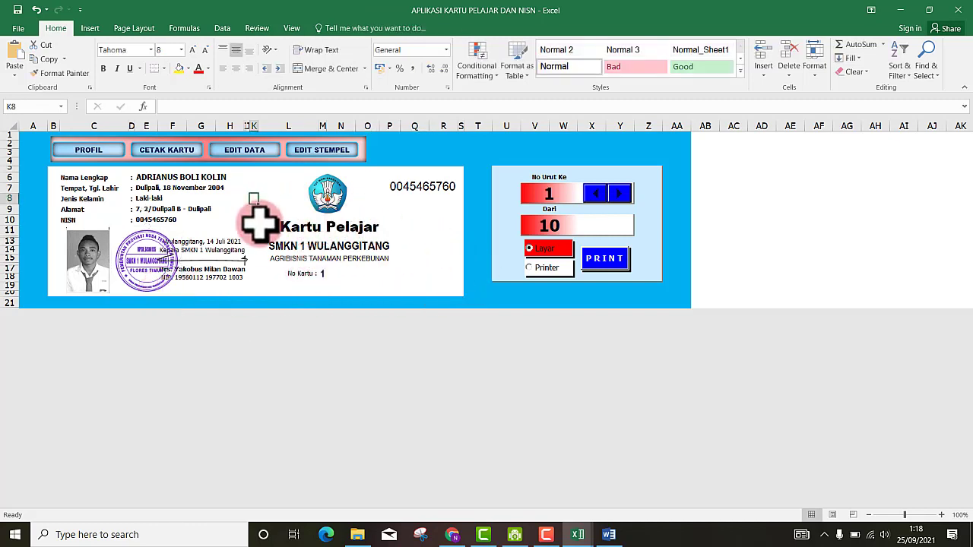
pyautogui.click(323, 272)
pyautogui.click(323, 258)
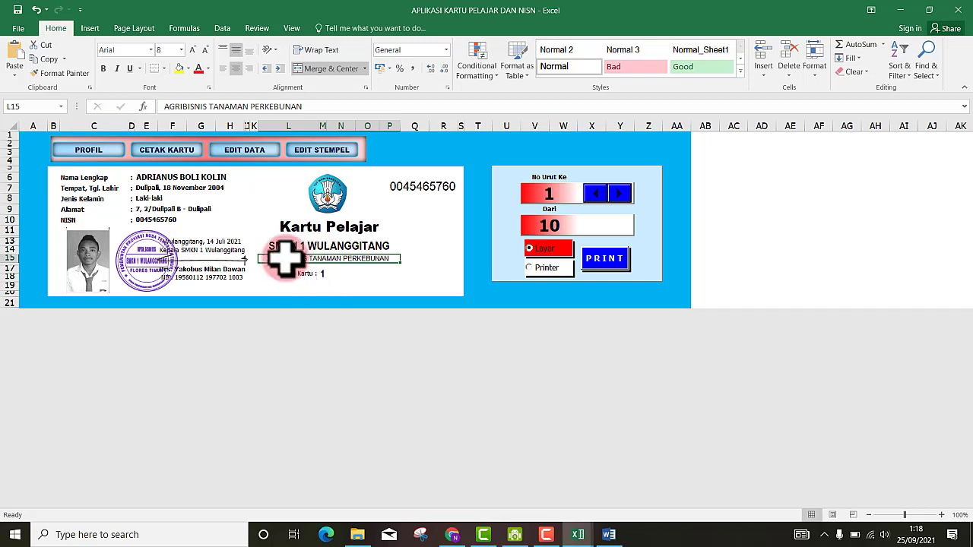
pyautogui.press('BackSpace')
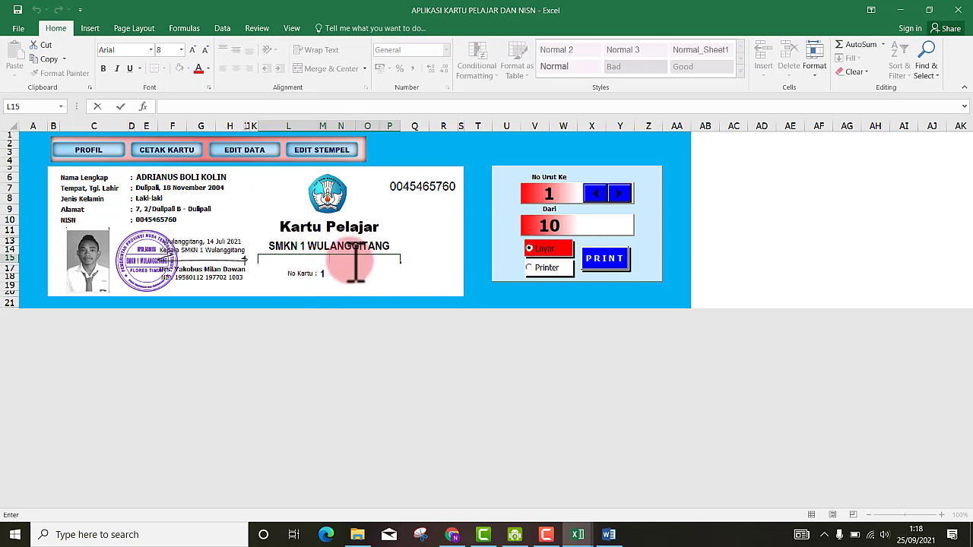
pyautogui.click(414, 250)
pyautogui.click(327, 259)
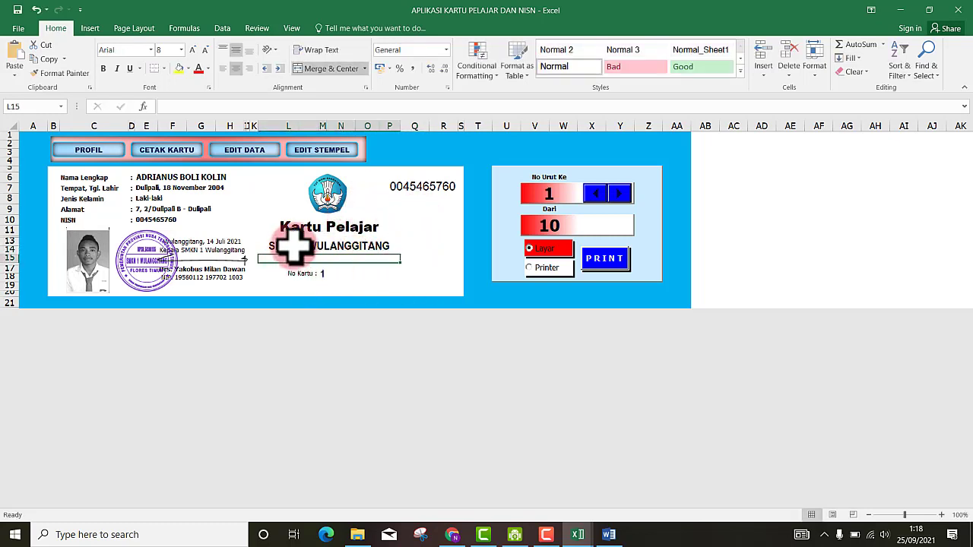
# - Retype AGRIBISNIS TANAMAN PERKEBUNAN in cell L15 as the card's department line
pyautogui.doubleClick(333, 260)
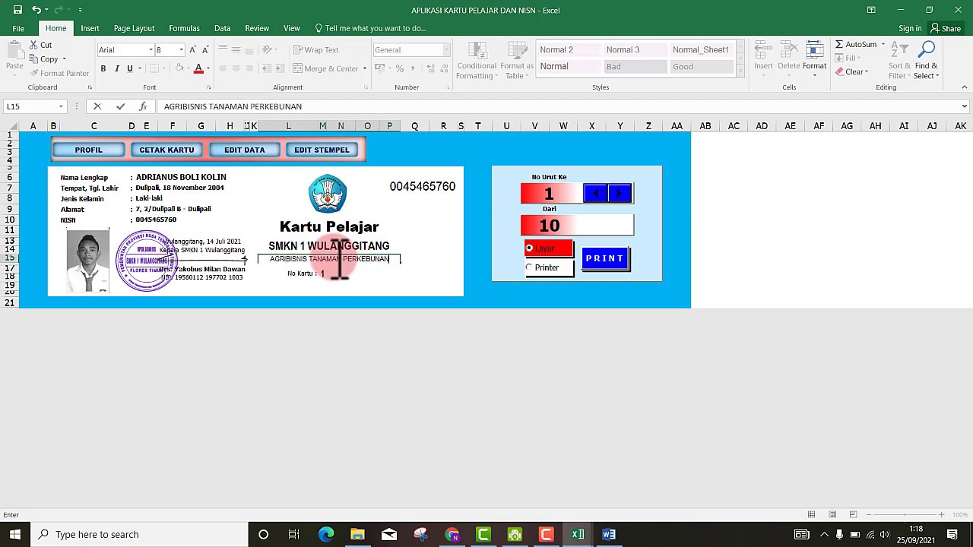
pyautogui.click(407, 251)
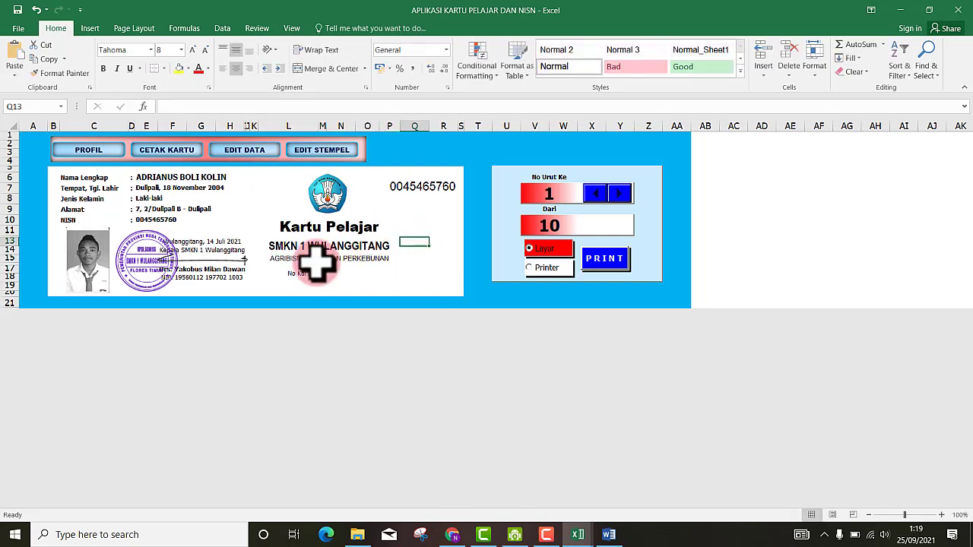
pyautogui.click(426, 243)
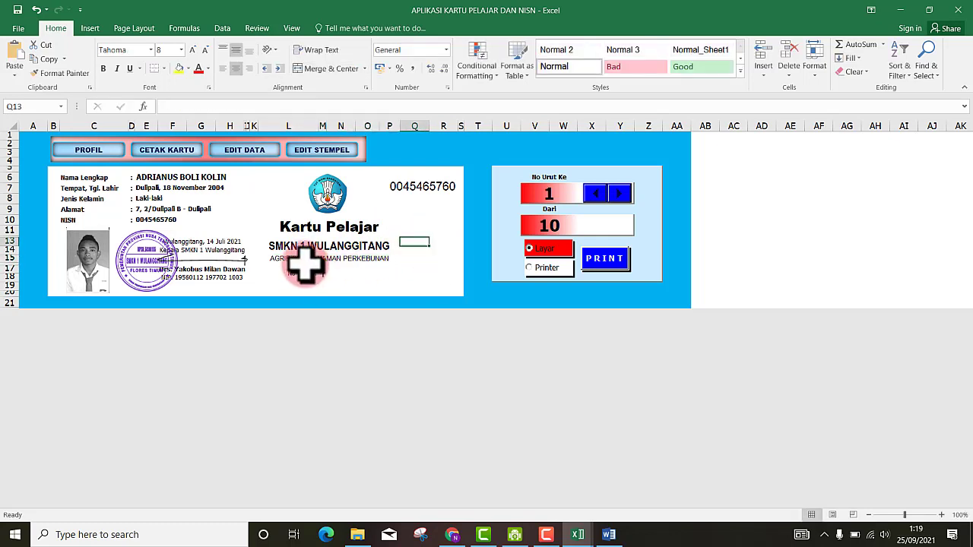
pyautogui.click(306, 261)
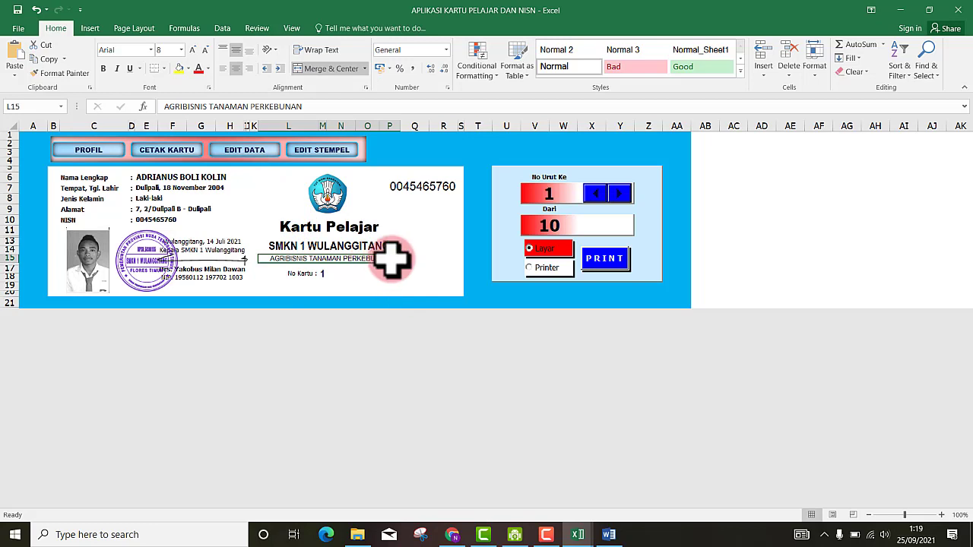
pyautogui.click(324, 278)
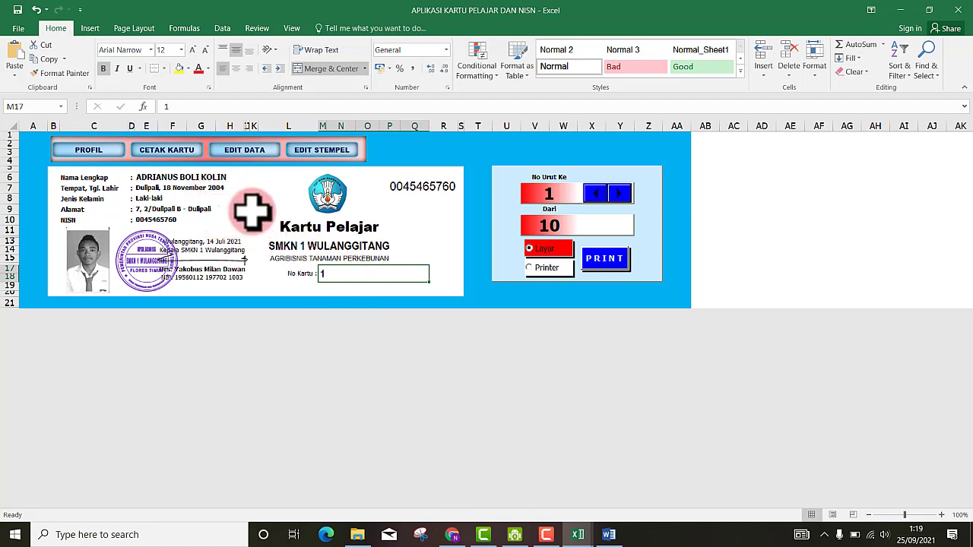
pyautogui.click(407, 228)
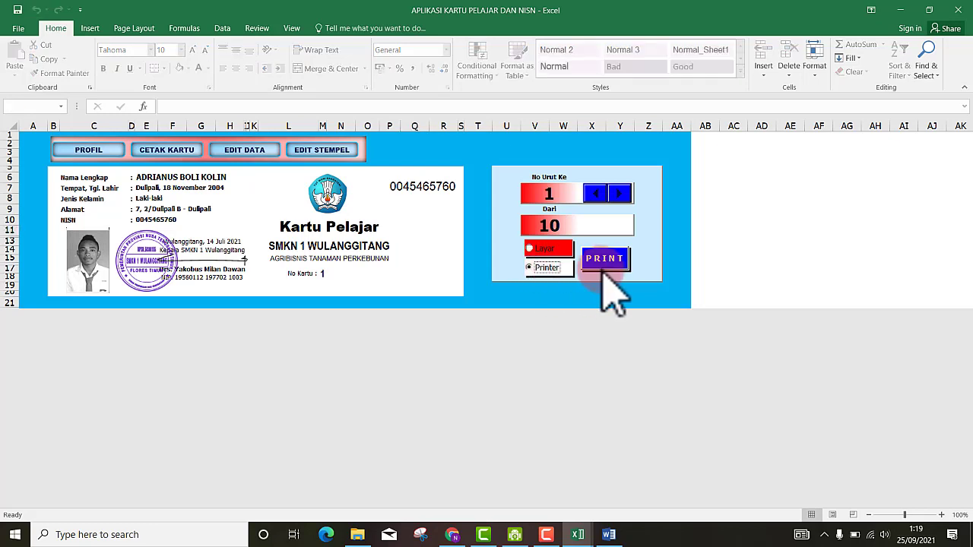
# - Switch the print output option from Layar to Printer and reposition the school logo slightly
pyautogui.click(537, 270)
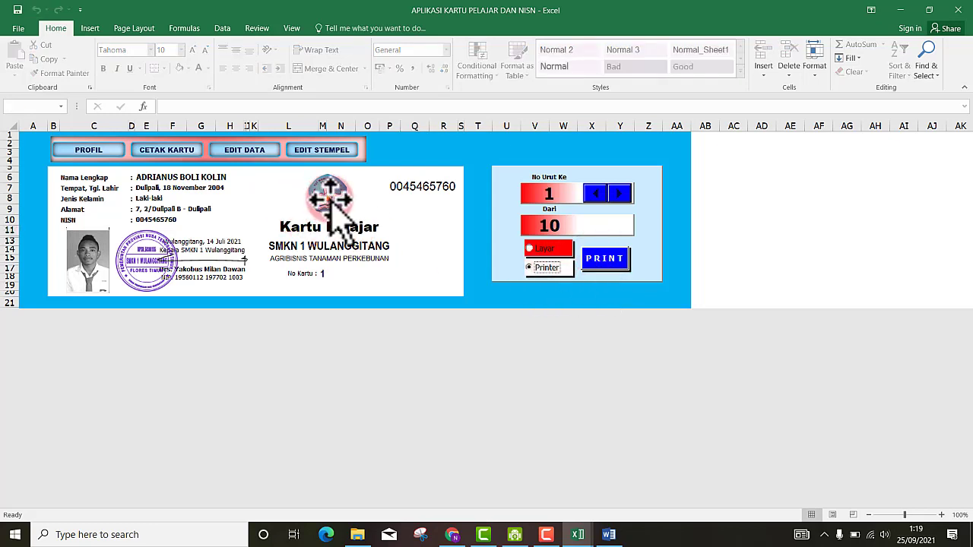
pyautogui.moveTo(329, 200)
pyautogui.mouseDown()
pyautogui.moveTo(352, 200)
pyautogui.moveTo(287, 213)
pyautogui.moveTo(323, 207)
pyautogui.moveTo(336, 195)
pyautogui.moveTo(325, 199)
pyautogui.moveTo(329, 190)
pyautogui.mouseUp()
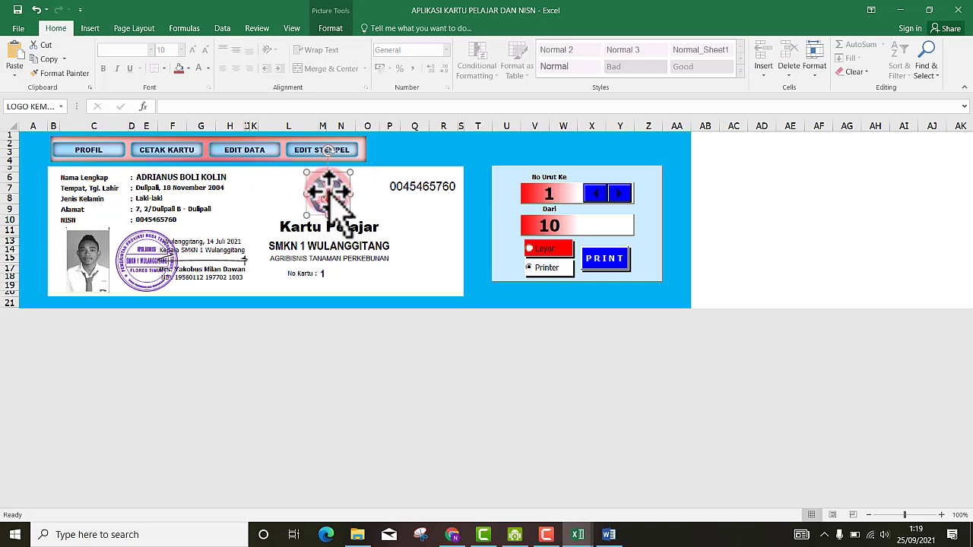
pyautogui.click(381, 211)
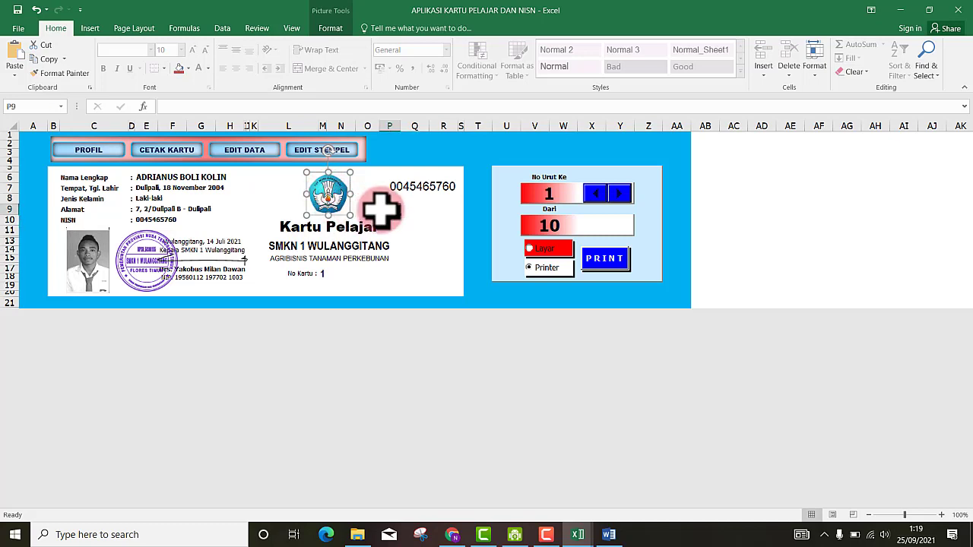
# - Replace the logo with the SMK 1 WULANGGITANG copy image from KARTU PELAJAR DAN NISN, trimming its top
pyautogui.click(324, 196)
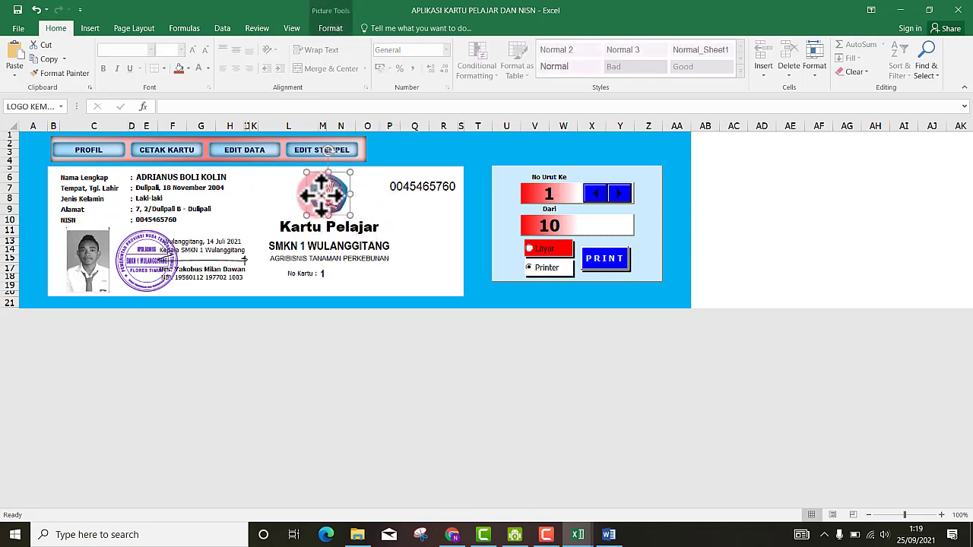
pyautogui.rightClick(323, 197)
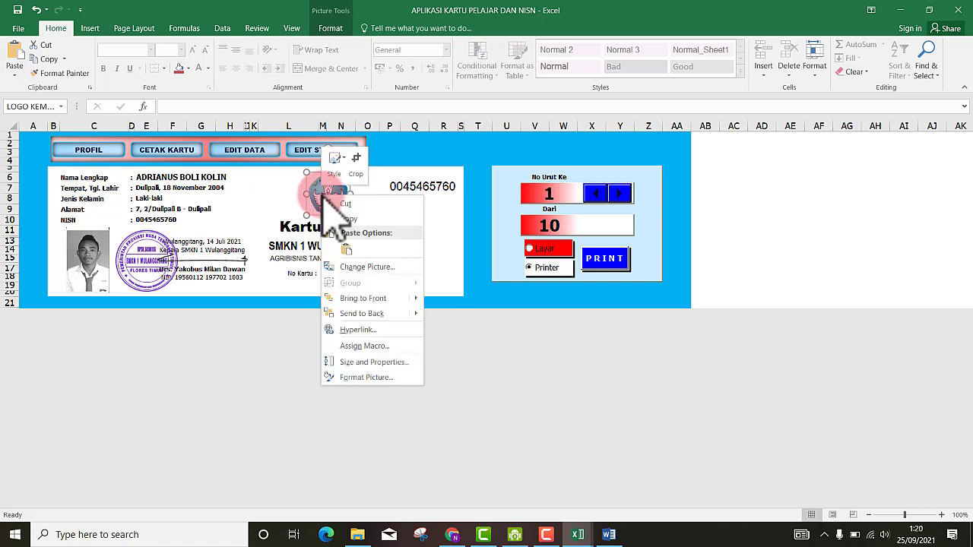
pyautogui.click(348, 267)
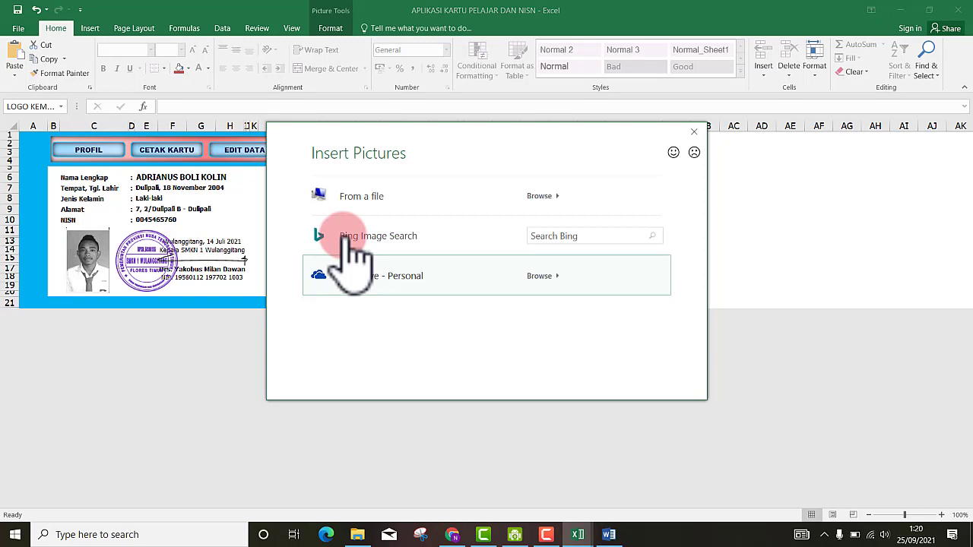
pyautogui.click(331, 194)
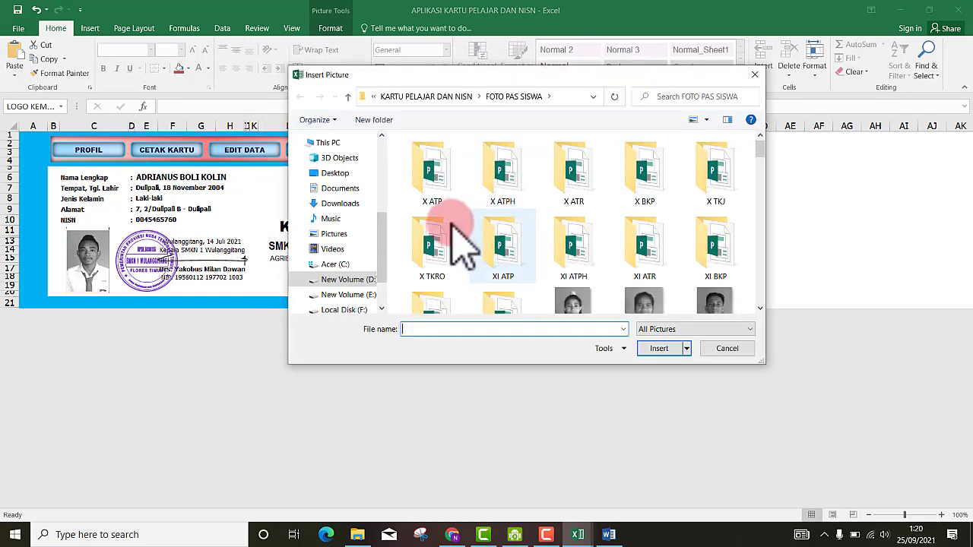
pyautogui.scroll(-1, 382, 254)
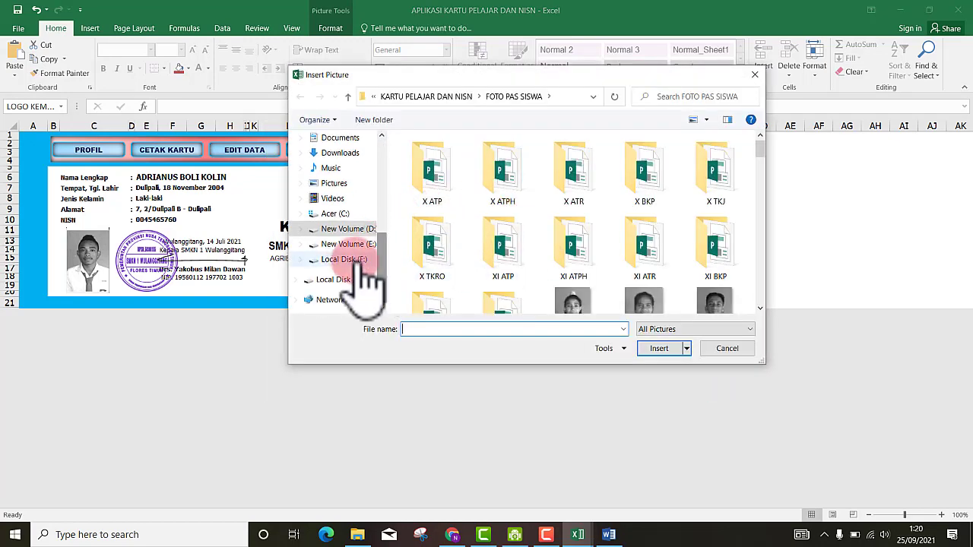
pyautogui.click(347, 229)
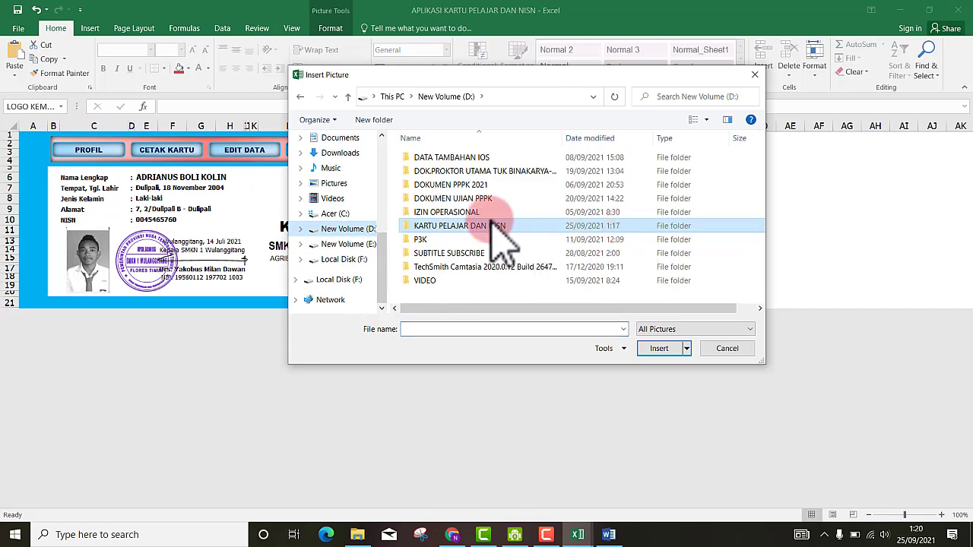
pyautogui.doubleClick(461, 228)
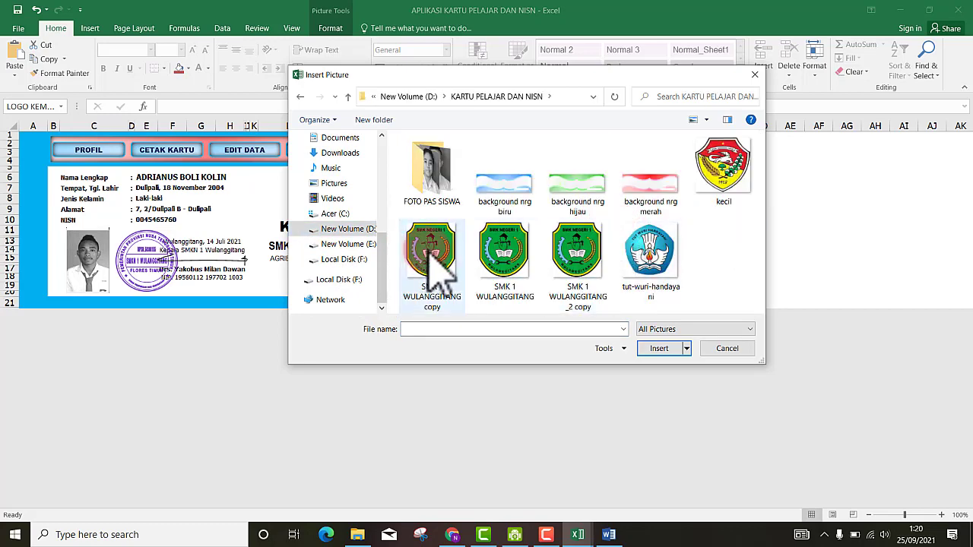
pyautogui.click(437, 255)
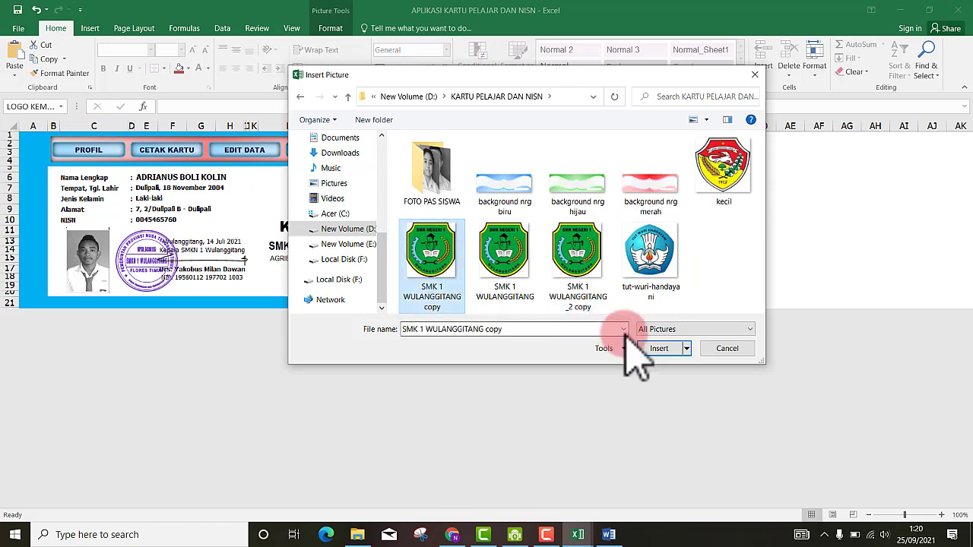
pyautogui.click(659, 349)
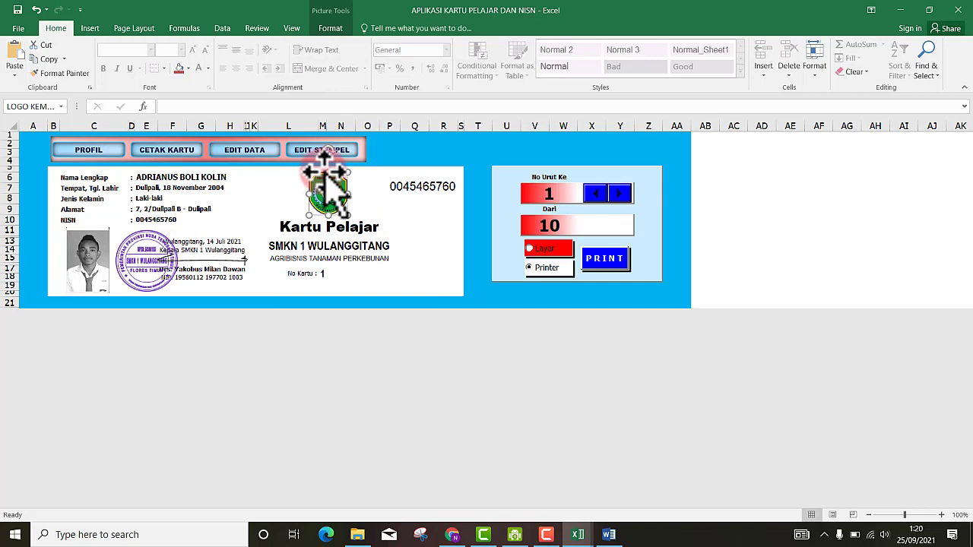
pyautogui.moveTo(327, 173); pyautogui.dragTo(326, 174)
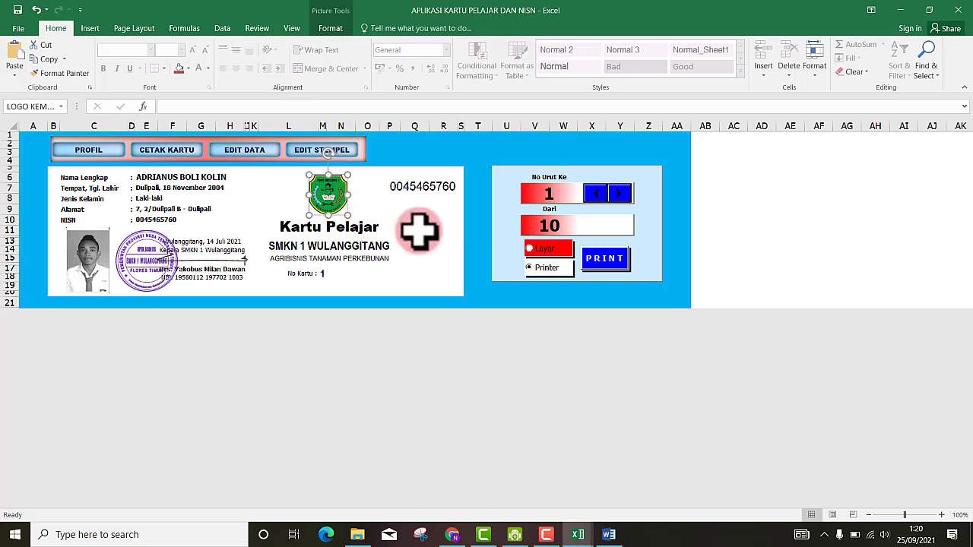
pyautogui.click(414, 230)
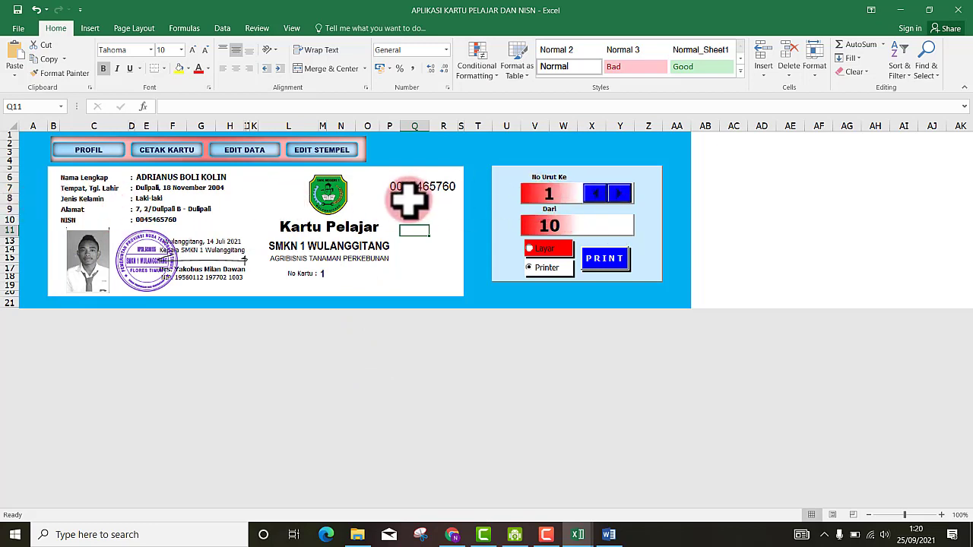
pyautogui.click(621, 196)
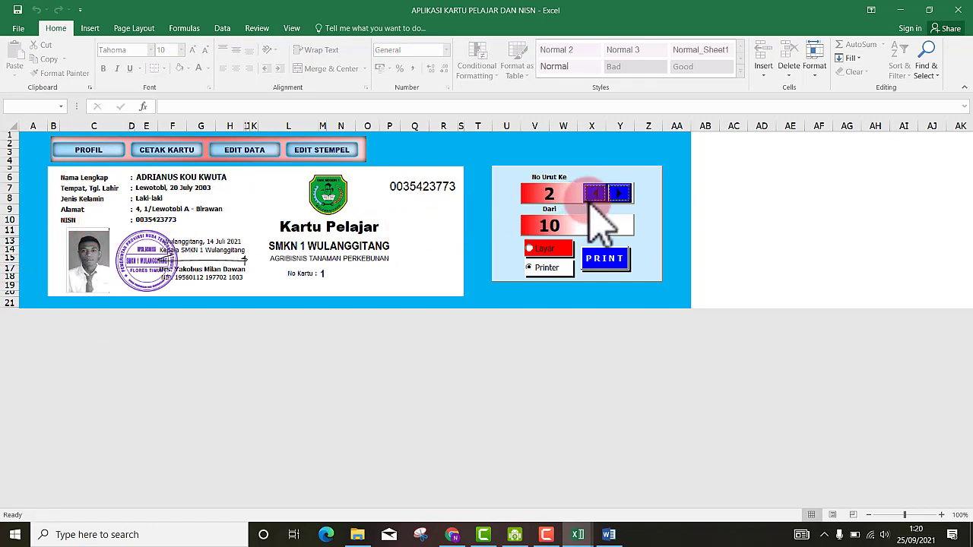
pyautogui.click(622, 195)
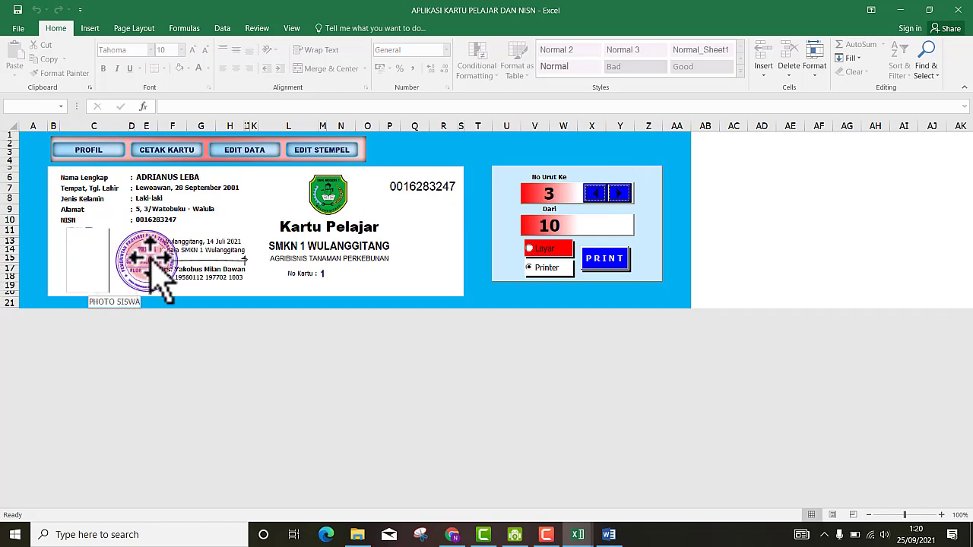
pyautogui.click(597, 196)
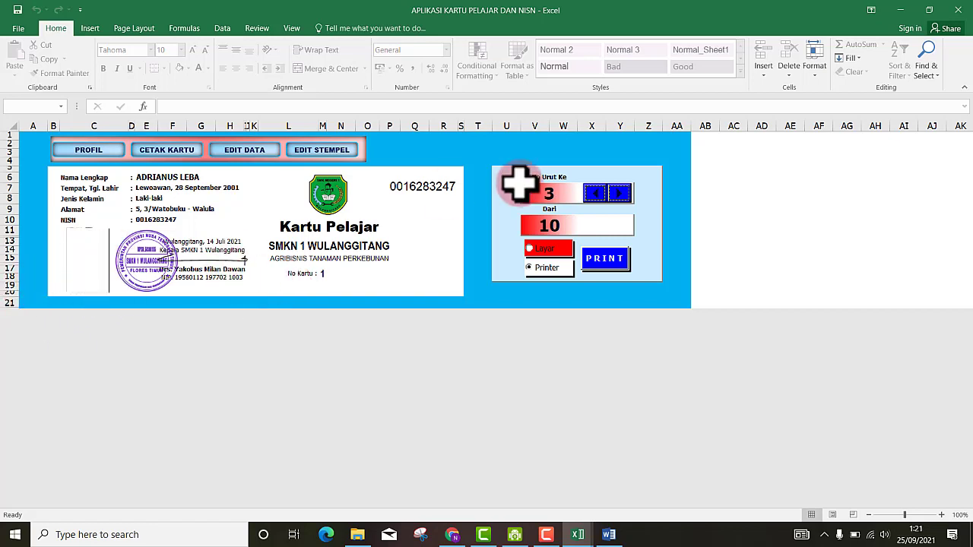
pyautogui.click(599, 195)
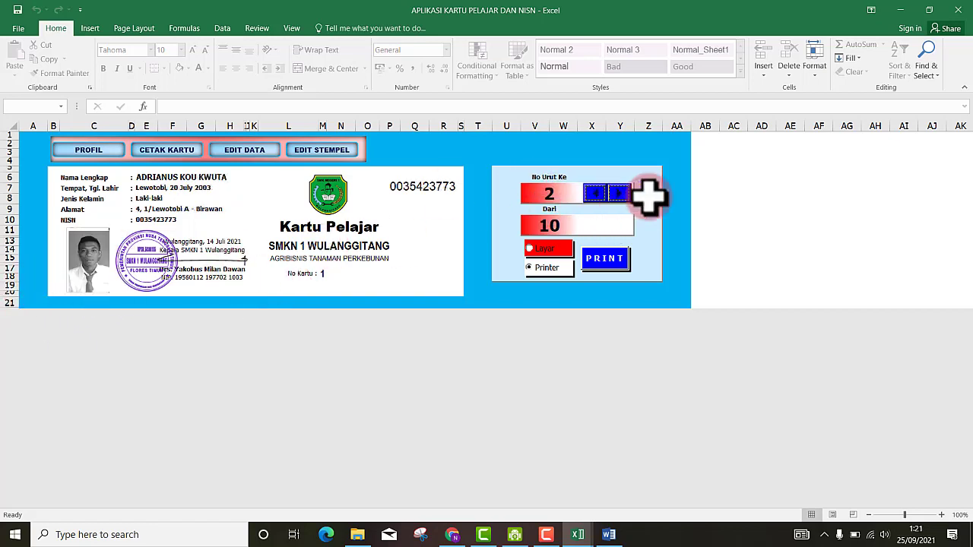
pyautogui.click(621, 195)
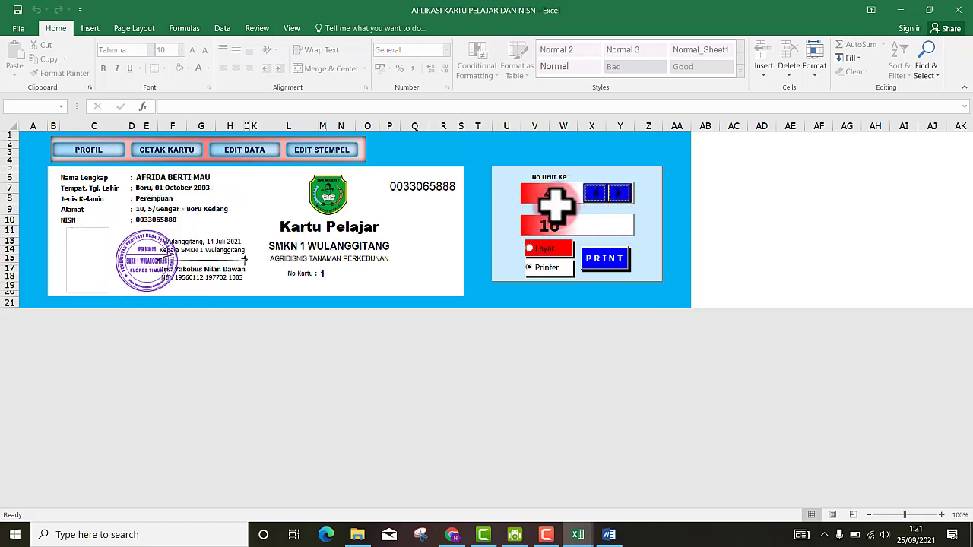
pyautogui.click(595, 193)
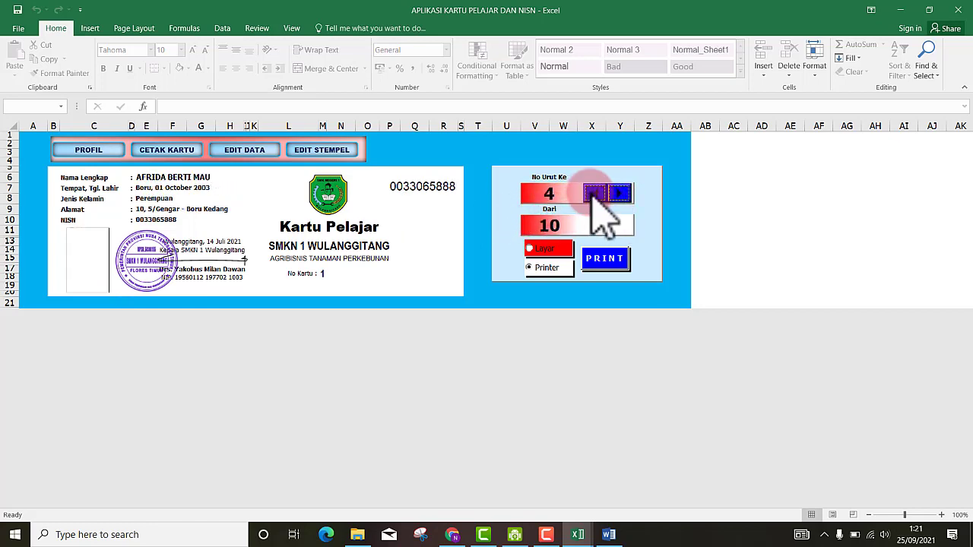
pyautogui.click(595, 195)
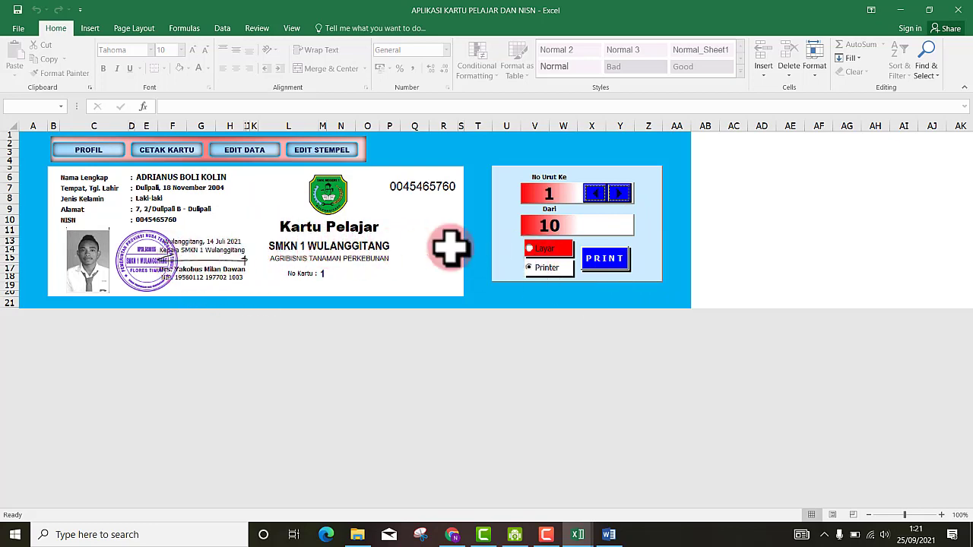
pyautogui.click(605, 260)
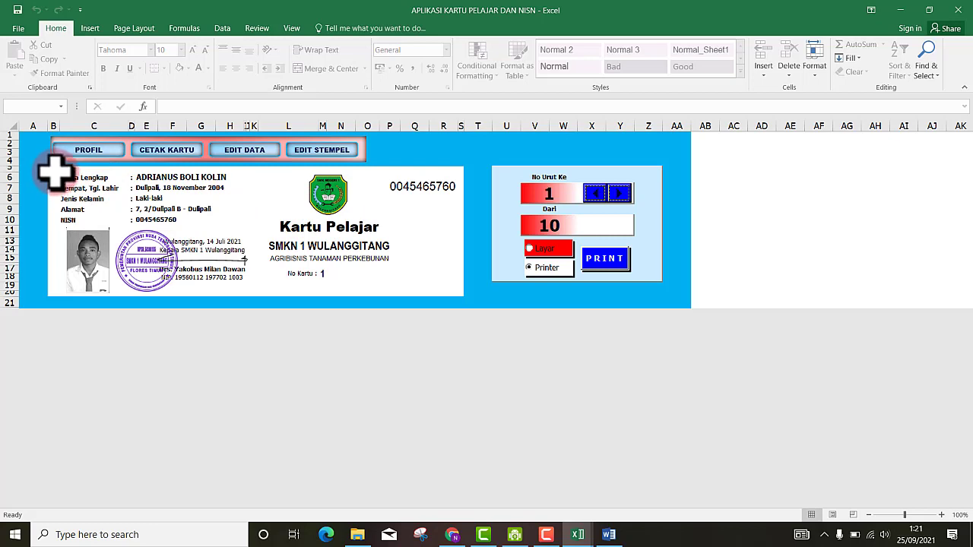
pyautogui.moveTo(55, 174); pyautogui.dragTo(455, 290)
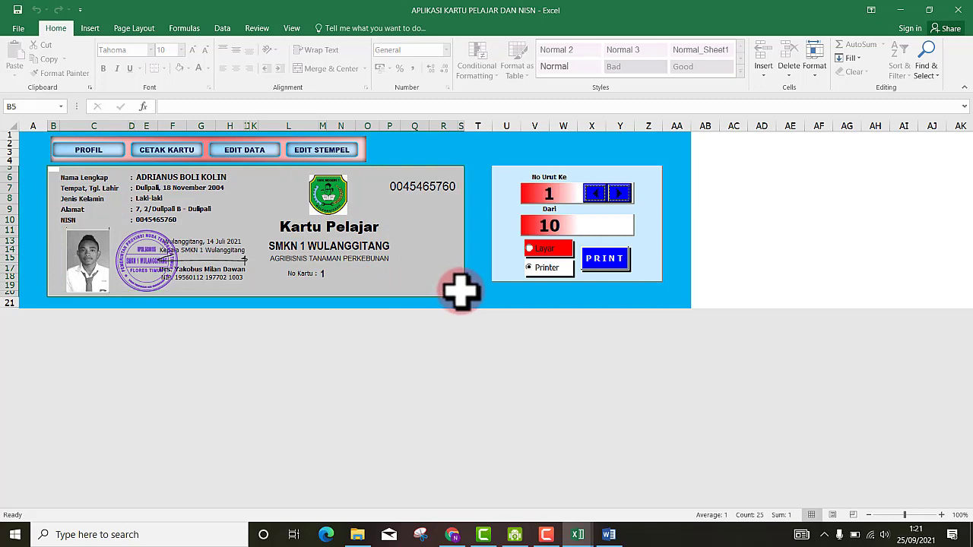
pyautogui.click(452, 286)
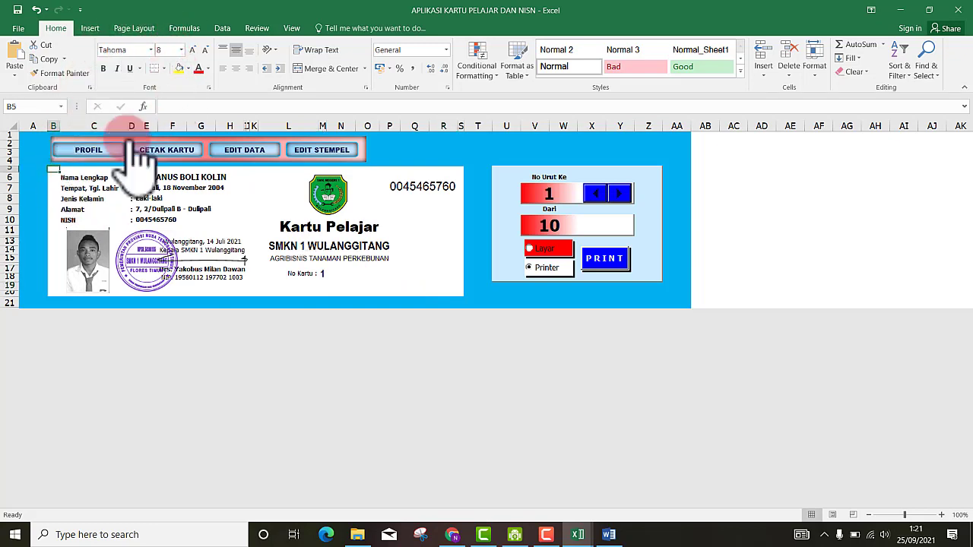
# - Set the 'background nrg merah' image as the sheet background via Page Layout > Background
pyautogui.click(135, 30)
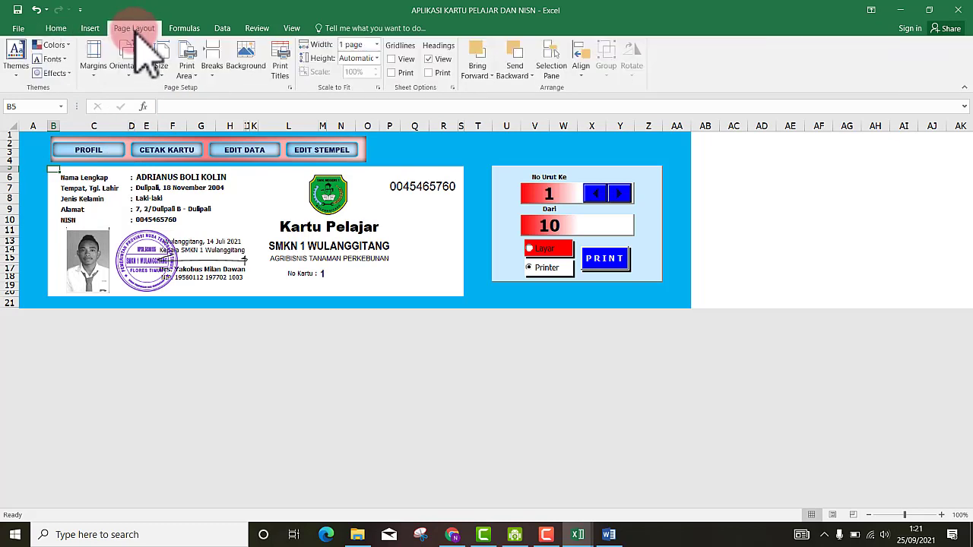
pyautogui.click(240, 75)
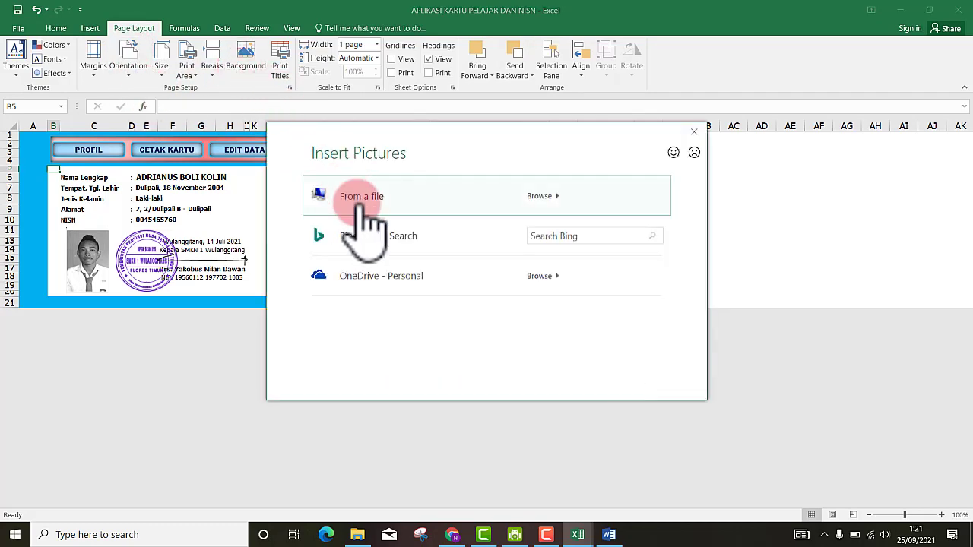
pyautogui.click(362, 199)
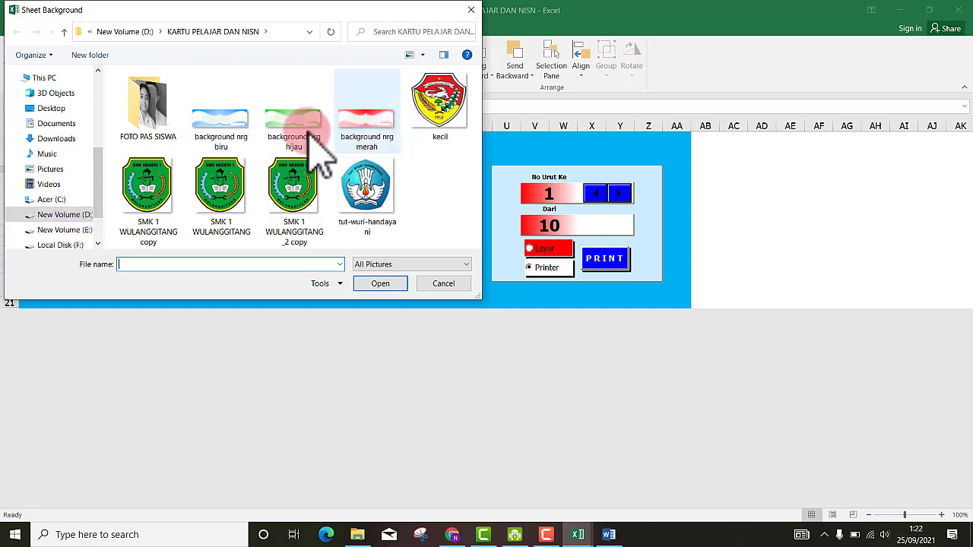
pyautogui.click(353, 129)
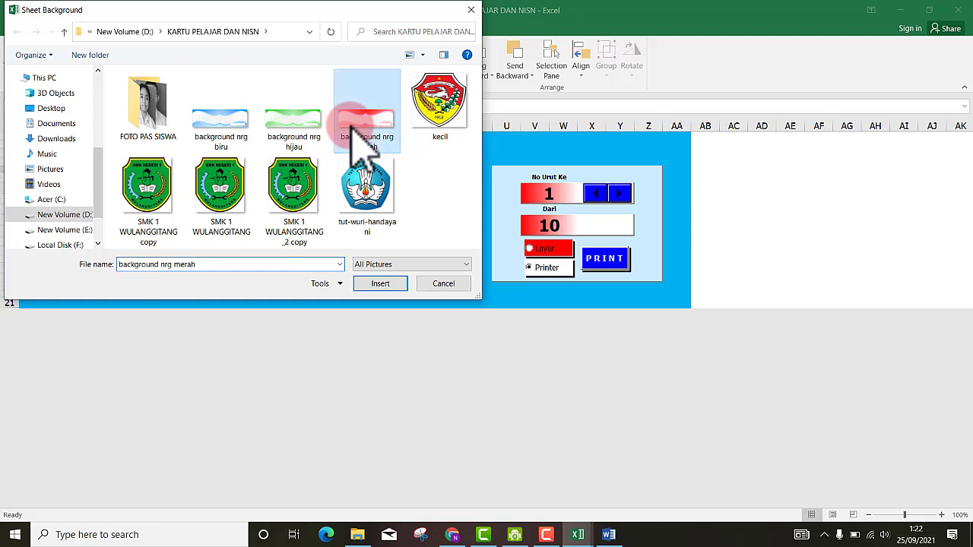
pyautogui.click(380, 283)
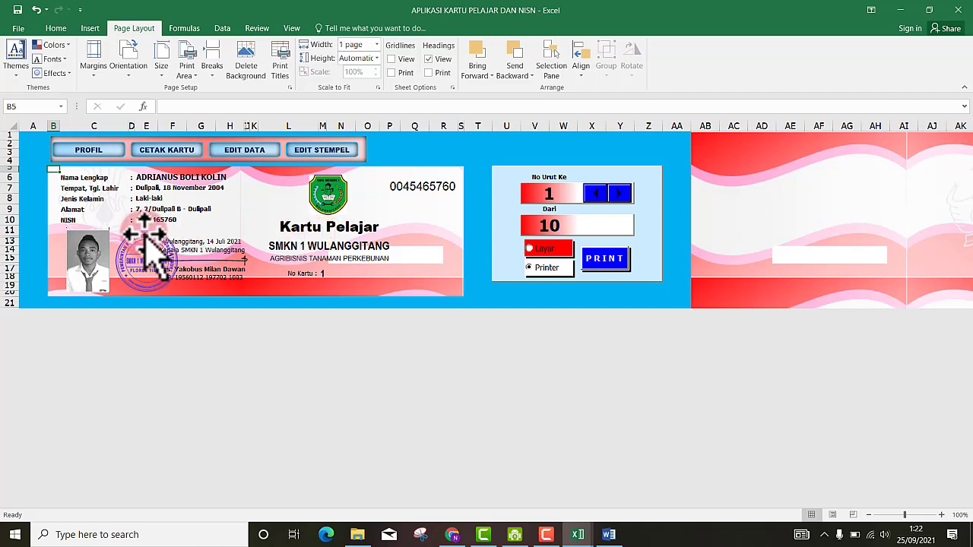
pyautogui.click(77, 228)
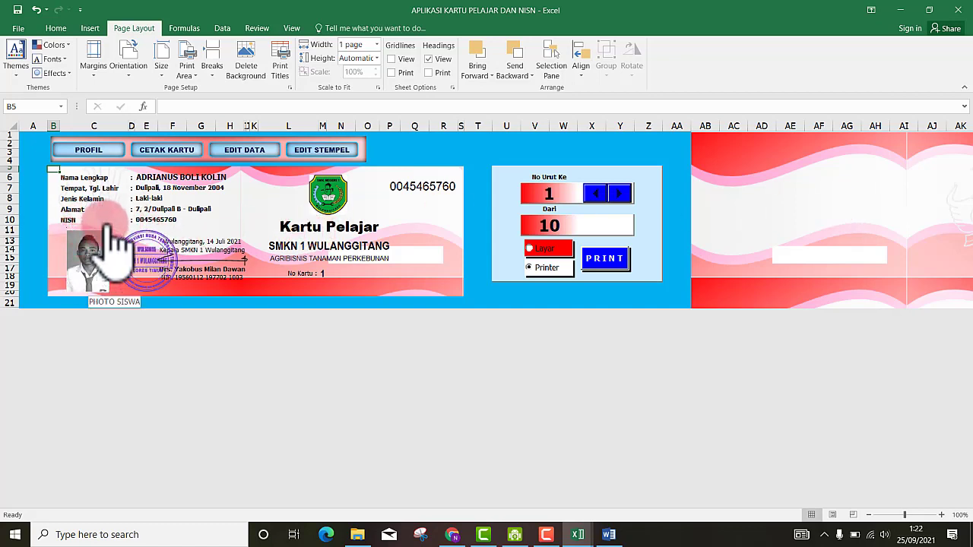
# - Preview the card in Print view, set pages 1 to 1, and print page 1
pyautogui.click(18, 29)
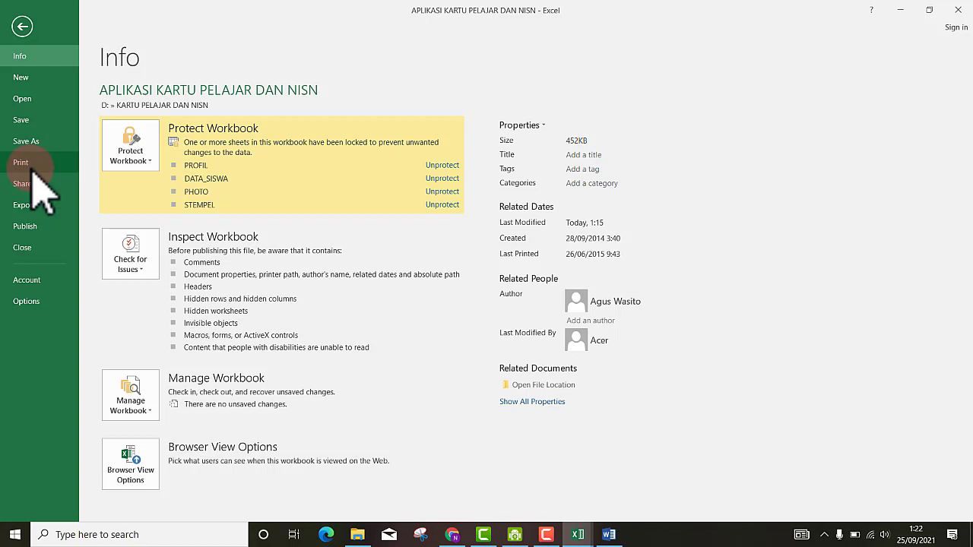
pyautogui.click(33, 169)
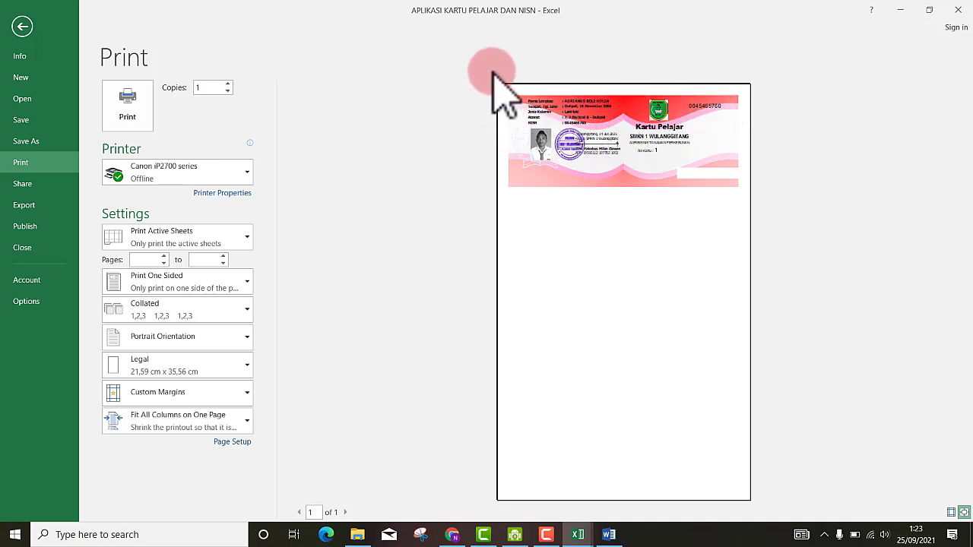
pyautogui.click(643, 166)
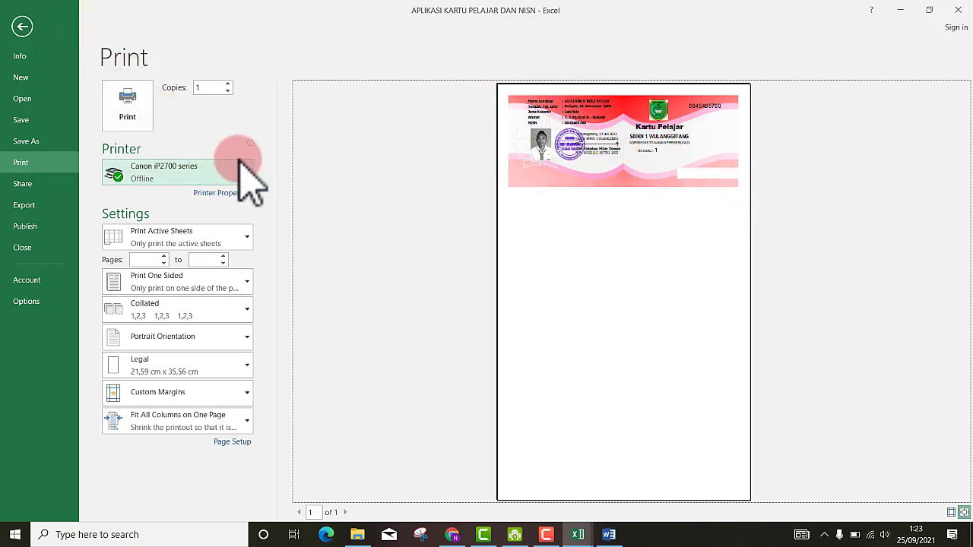
pyautogui.click(161, 261)
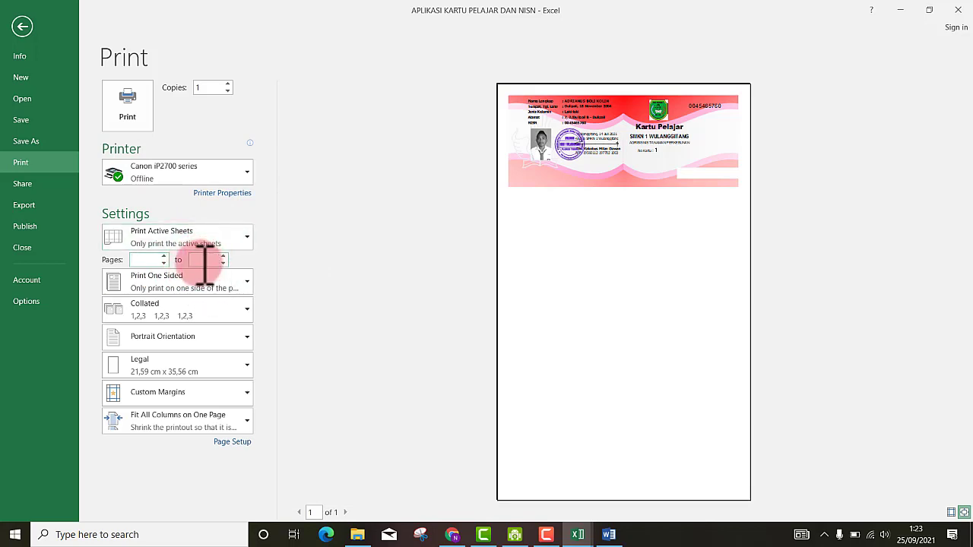
pyautogui.write('1')
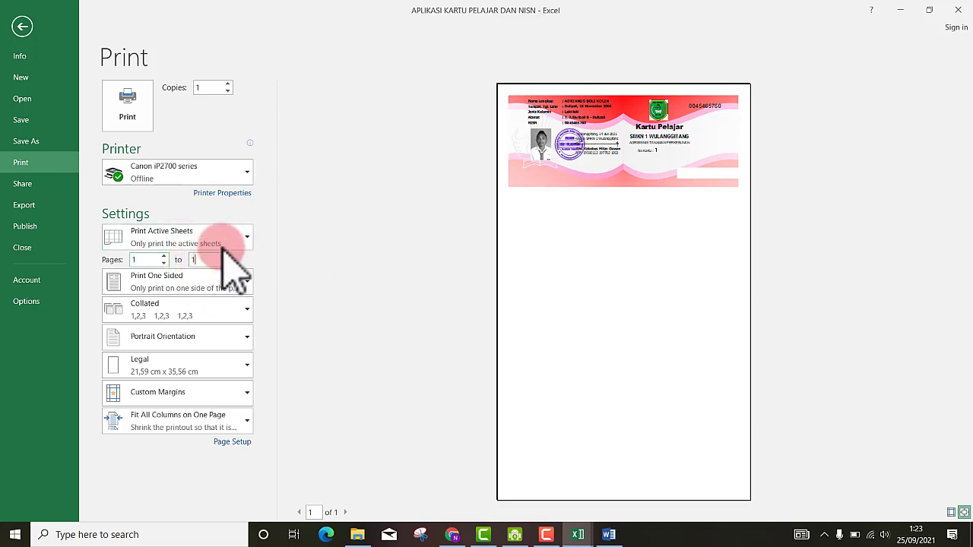
pyautogui.click(129, 110)
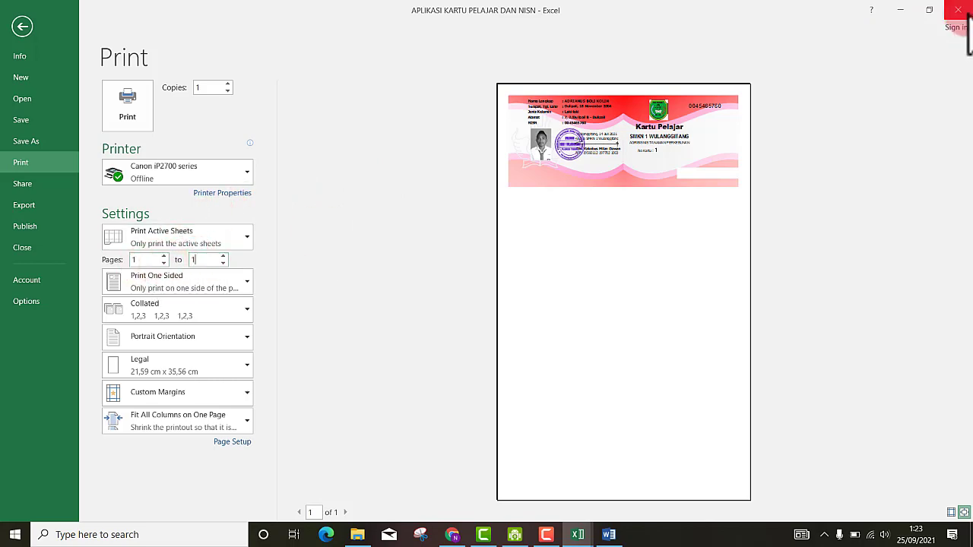
# - Cancel closing the workbook, advance No Urut Ke to student record 2, and print the card
pyautogui.click(960, 9)
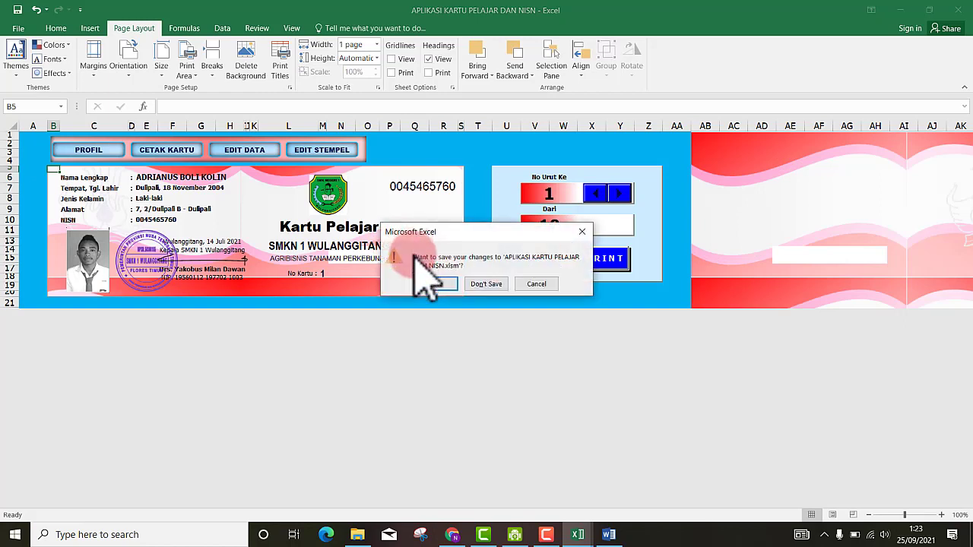
pyautogui.click(537, 283)
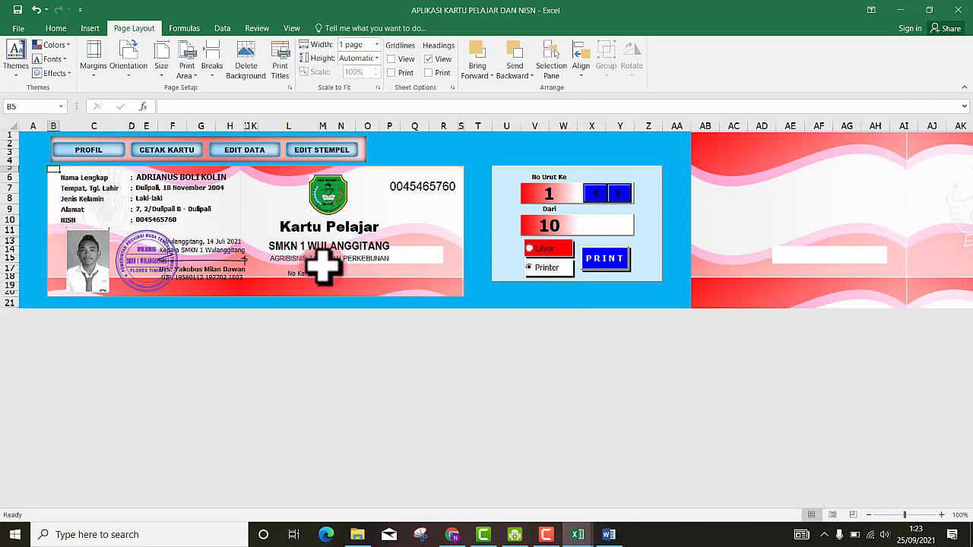
pyautogui.click(621, 194)
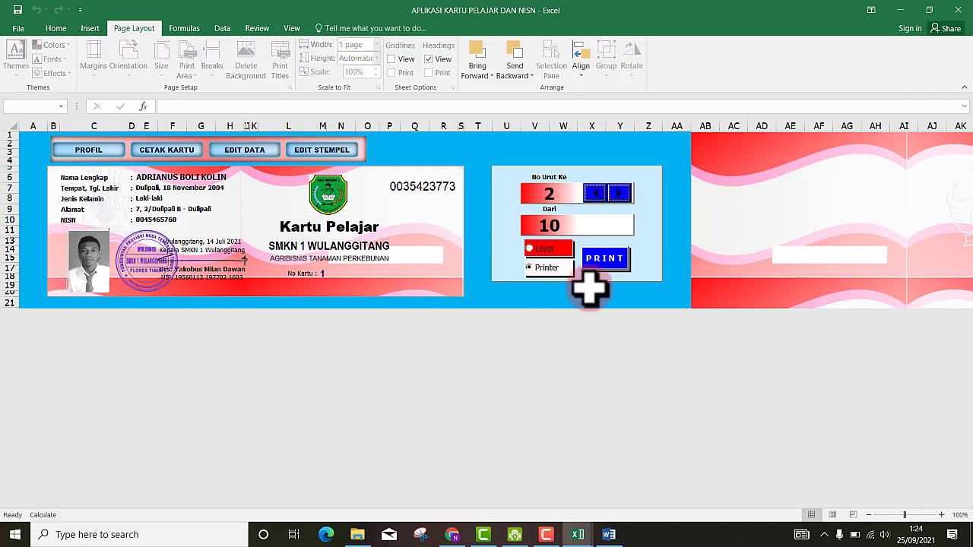
pyautogui.click(607, 259)
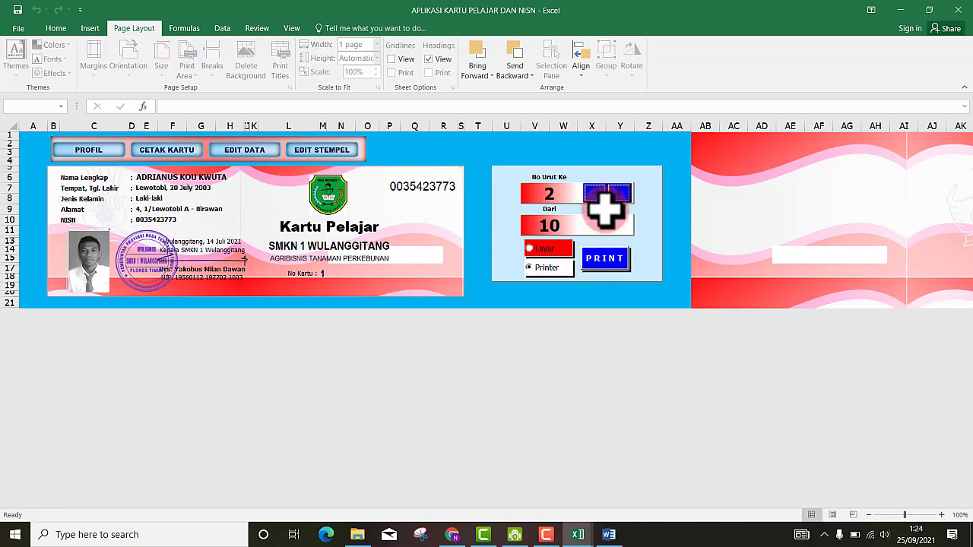